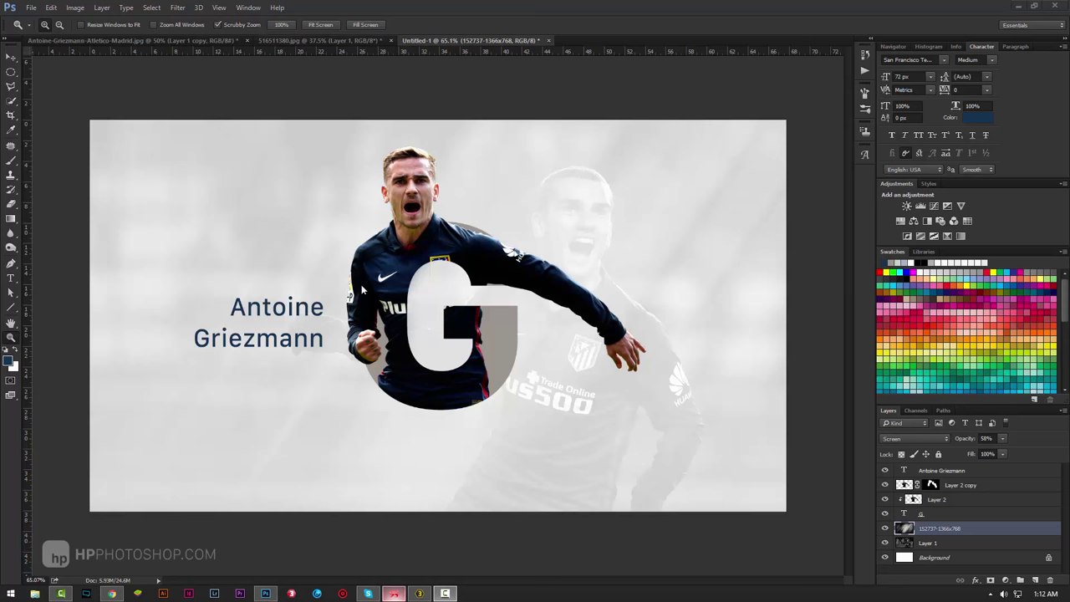
Step: In the player photo, hide the cut-out Layer 1 and make the Background layer active
click(289, 40)
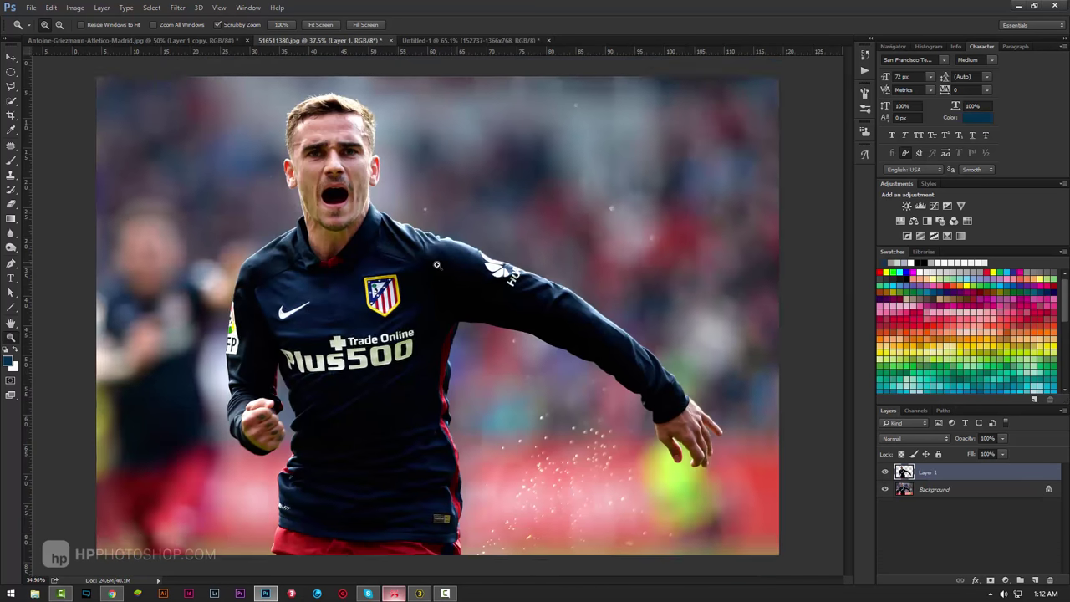
drag(401, 227, 368, 228)
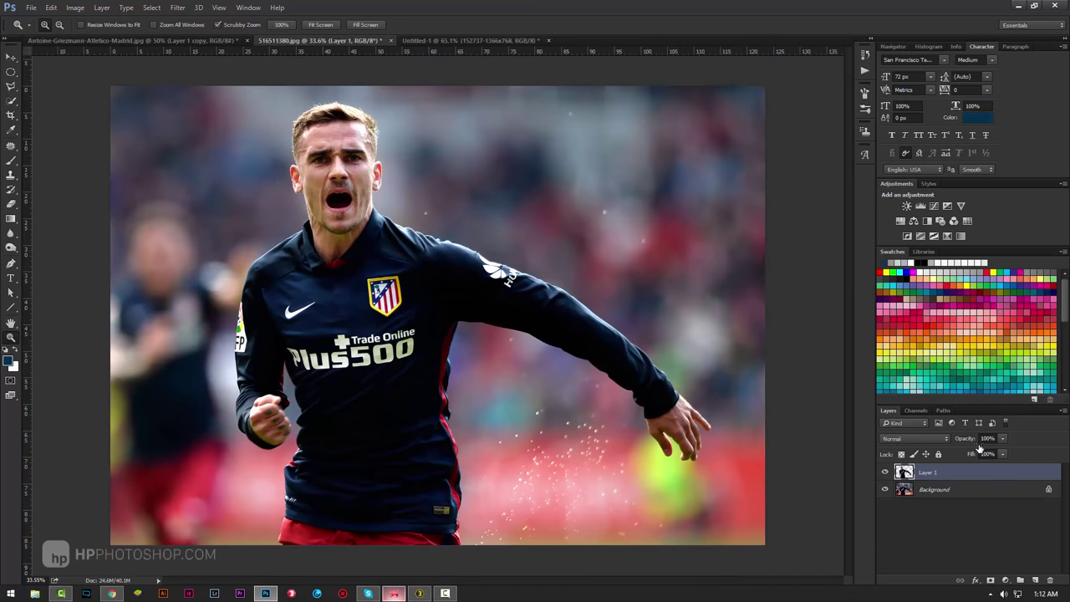
click(884, 473)
click(885, 489)
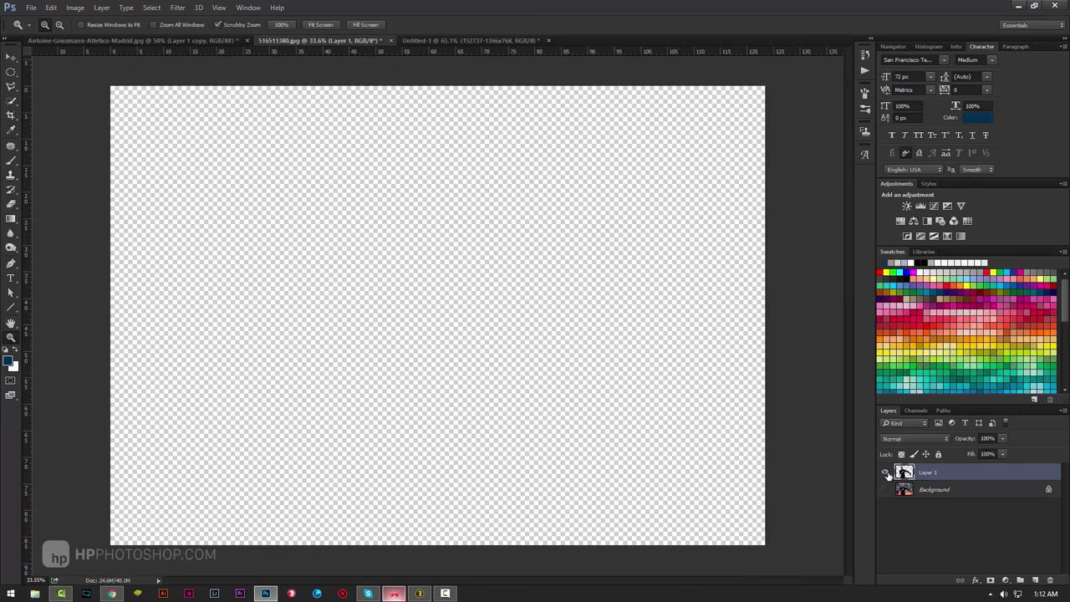
click(884, 473)
click(885, 473)
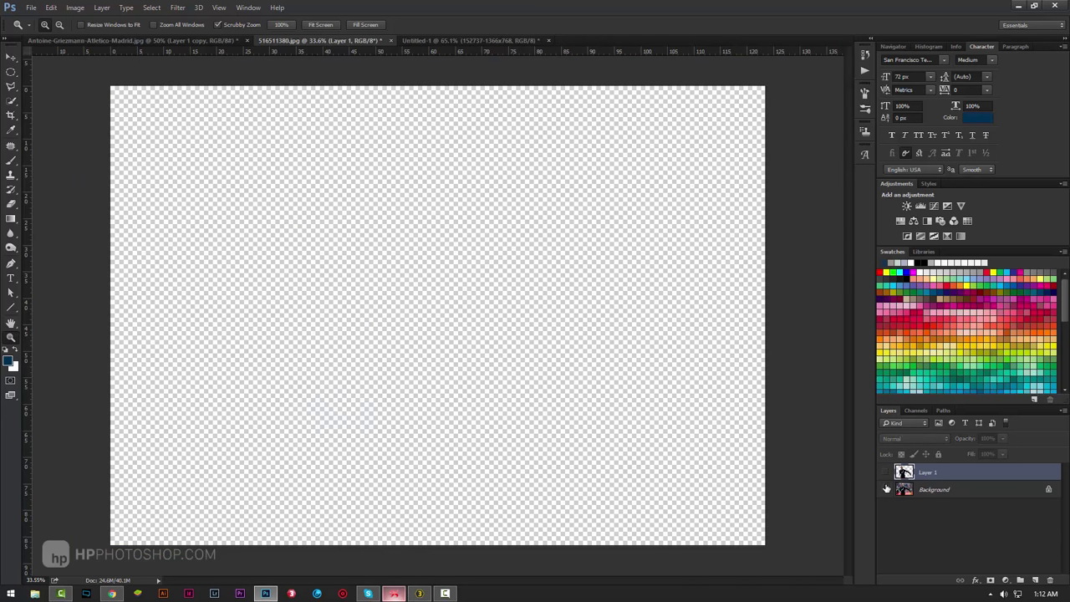
click(884, 489)
click(938, 492)
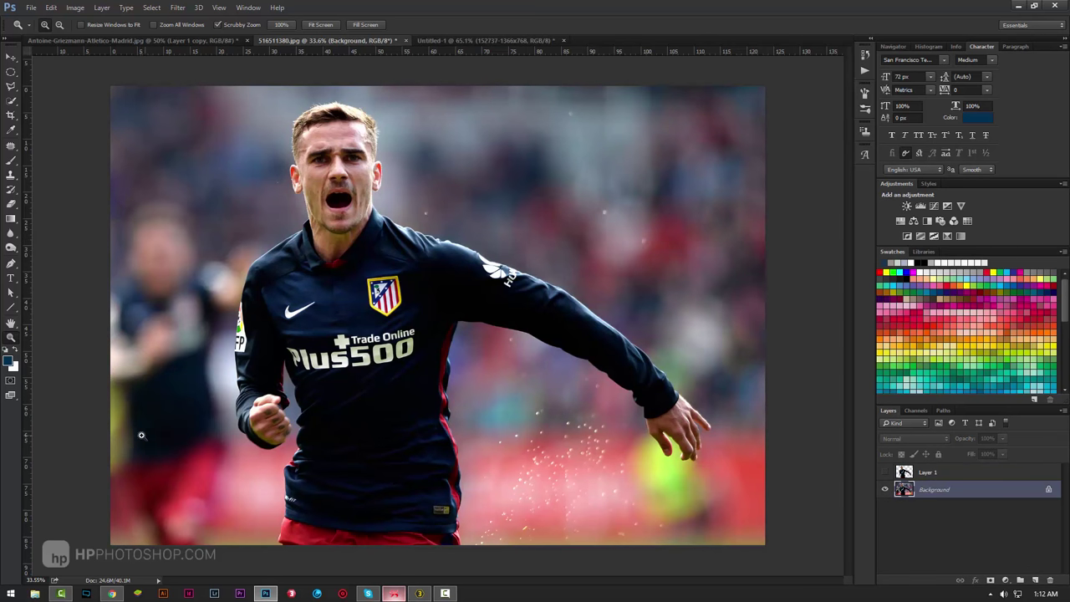
Step: Zoom the photo to fill the window and choose the Quick Selection tool
drag(376, 355, 174, 468)
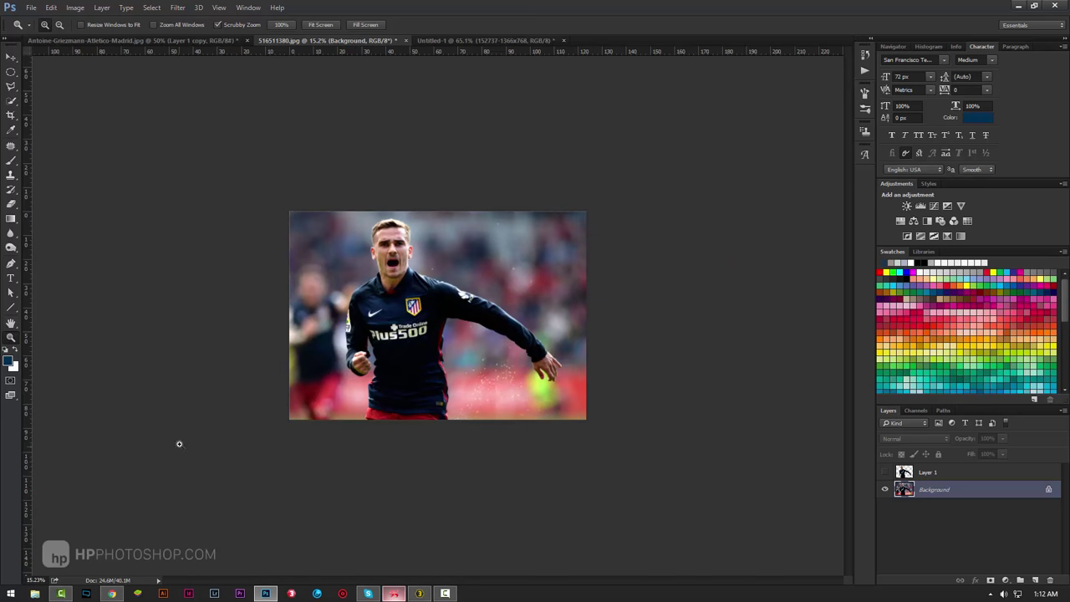
drag(464, 292, 497, 295)
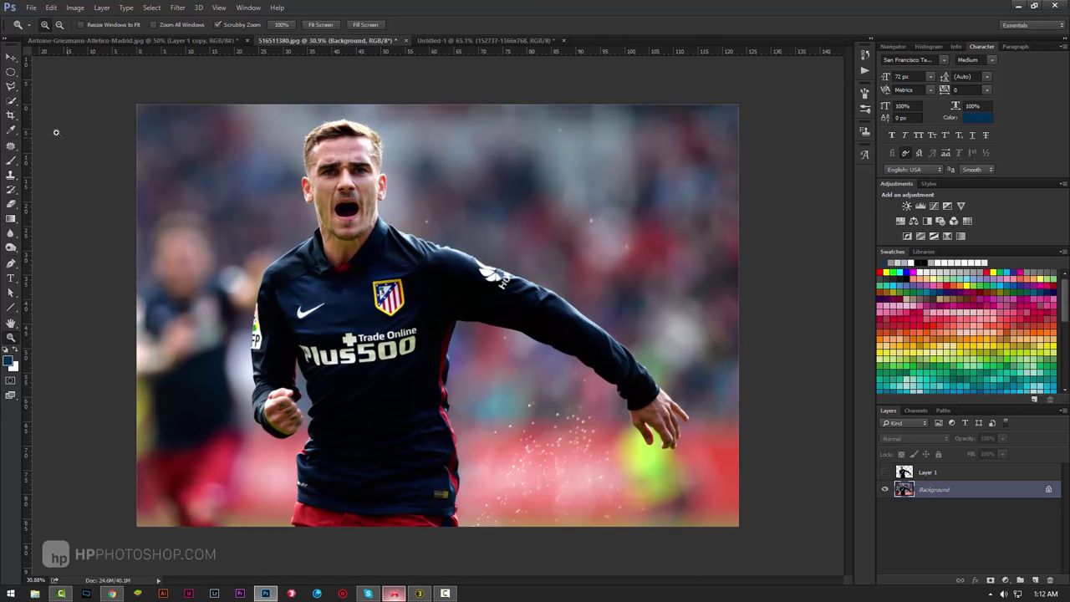
click(11, 101)
Step: With a 100 px Quick Selection brush, select the player's face, body, hair, fist and right hand
click(34, 99)
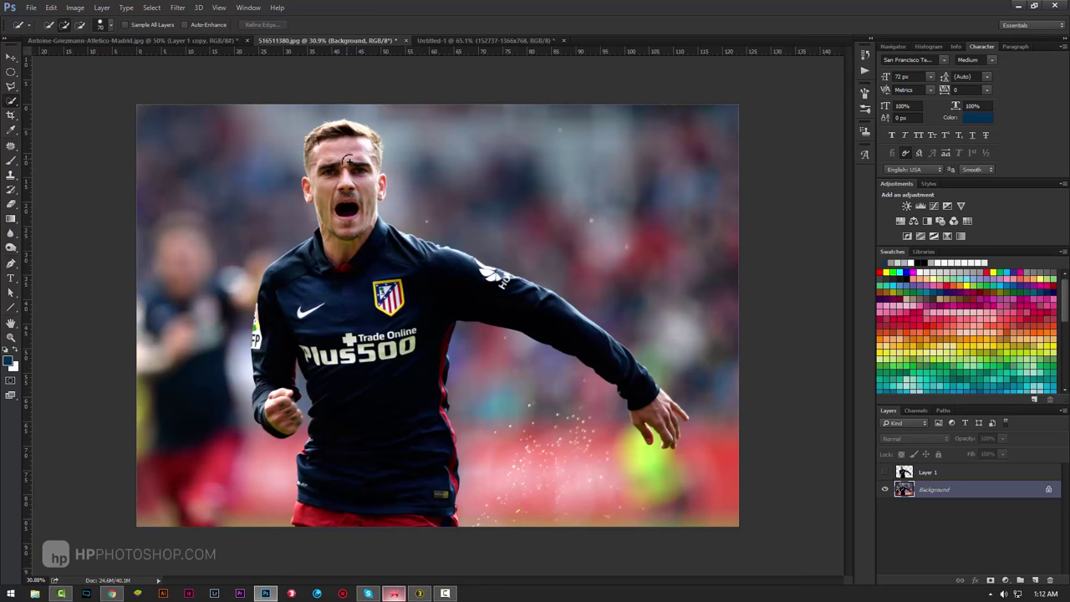
key(bracketright)
key(bracketright)
key(bracketright)
key(bracketleft)
key(bracketleft)
drag(344, 155, 355, 368)
drag(401, 278, 322, 143)
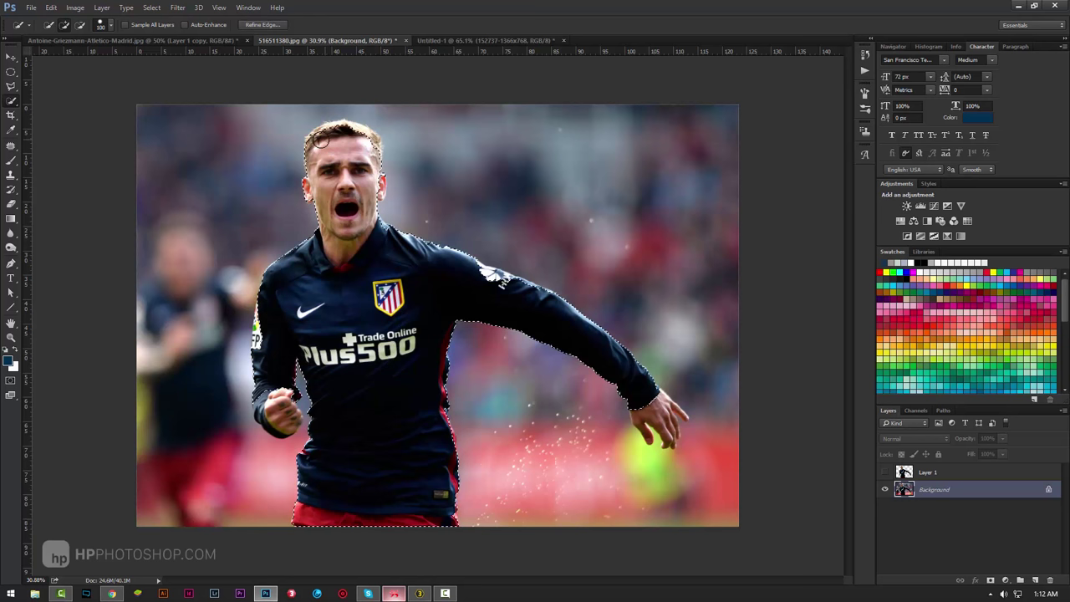
drag(322, 141, 372, 143)
drag(276, 393, 282, 414)
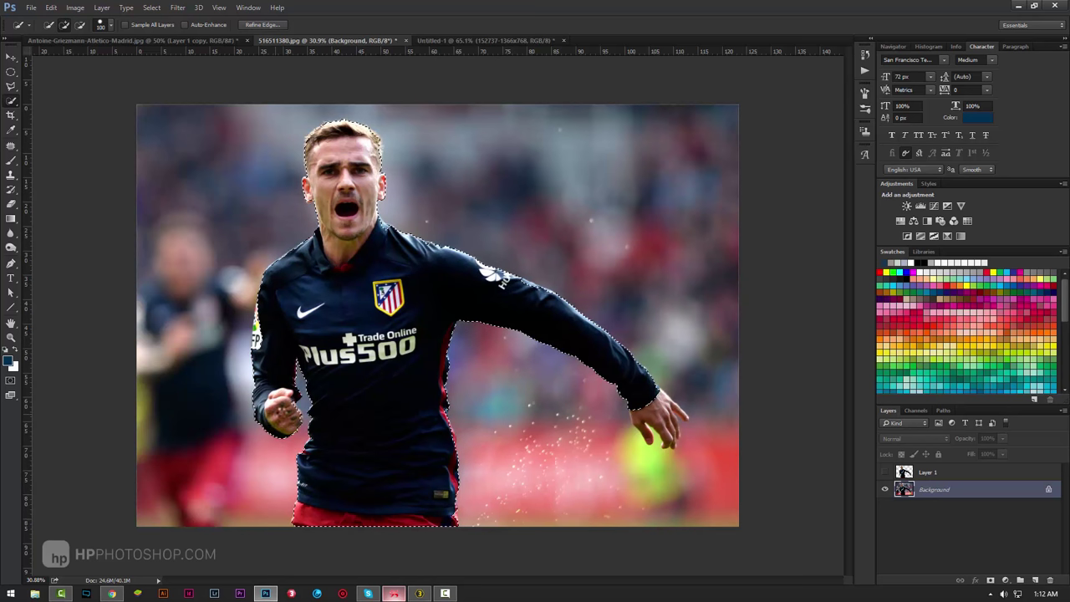
click(652, 404)
Step: Zoom into the right hand, refine the fingers with a 15 px brush, then fit the photo on screen
key(bracketleft)
key(bracketleft)
key(bracketleft)
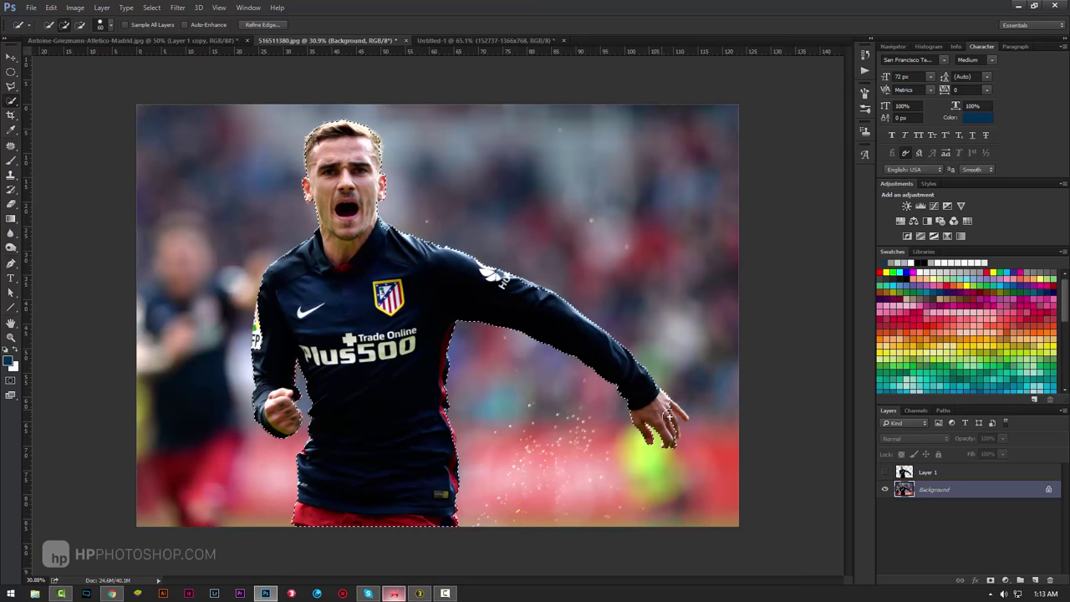
key(bracketleft)
key(bracketleft)
key(bracketleft)
key(bracketright)
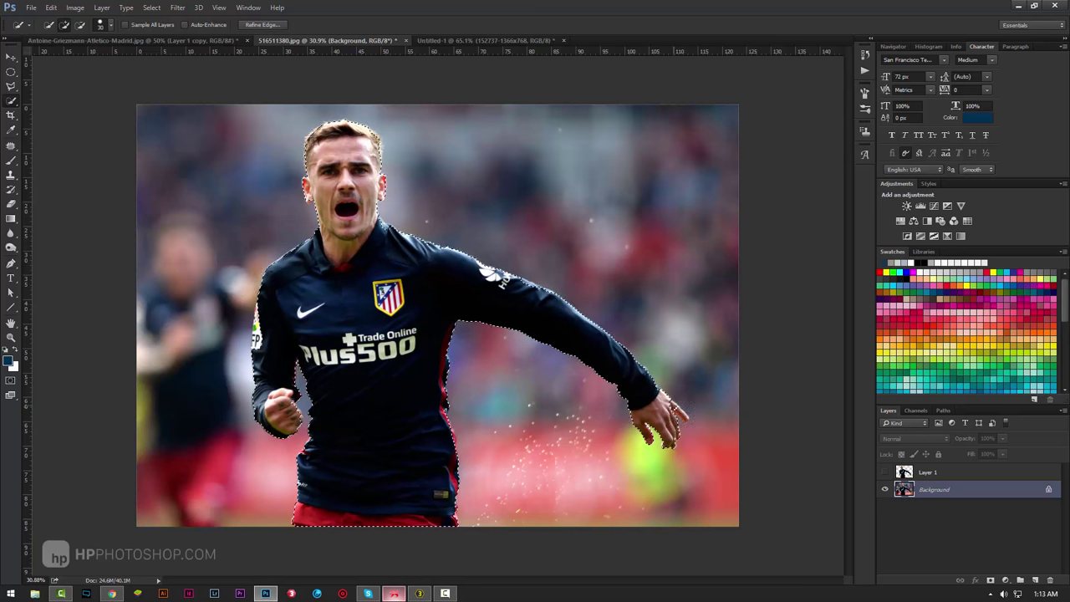
key(bracketleft)
key(z)
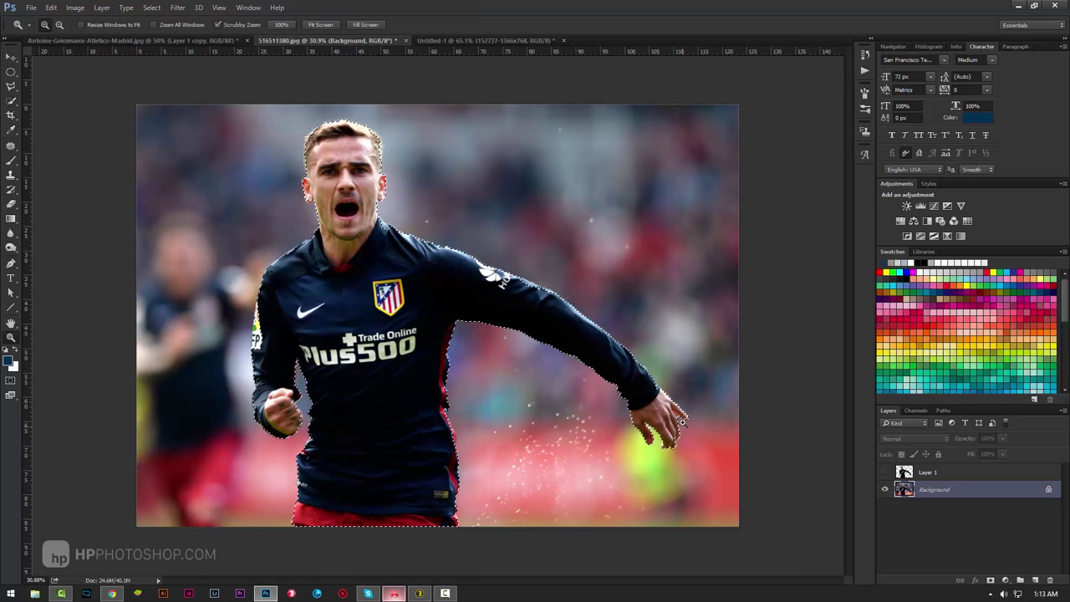
drag(676, 418, 694, 409)
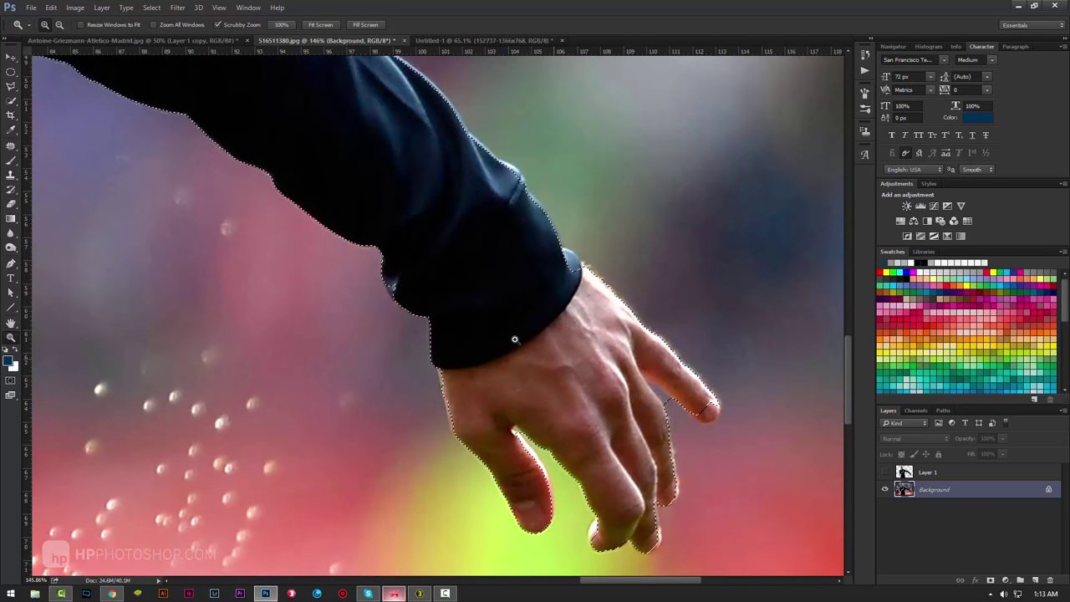
key(w)
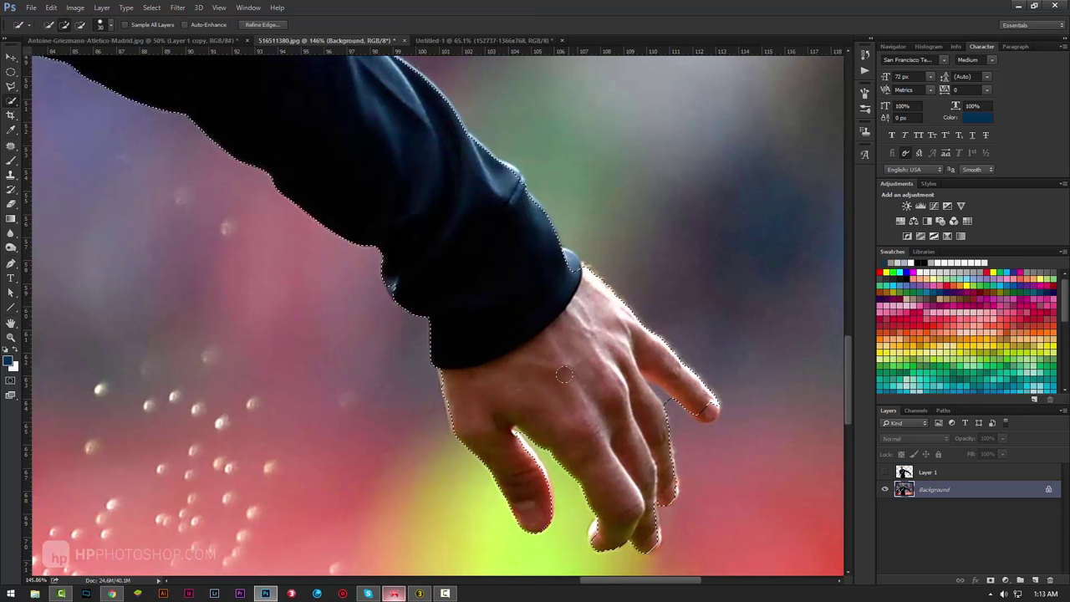
key(bracketleft)
key(bracketleft)
key(bracketleft)
key(z)
right_click(530, 287)
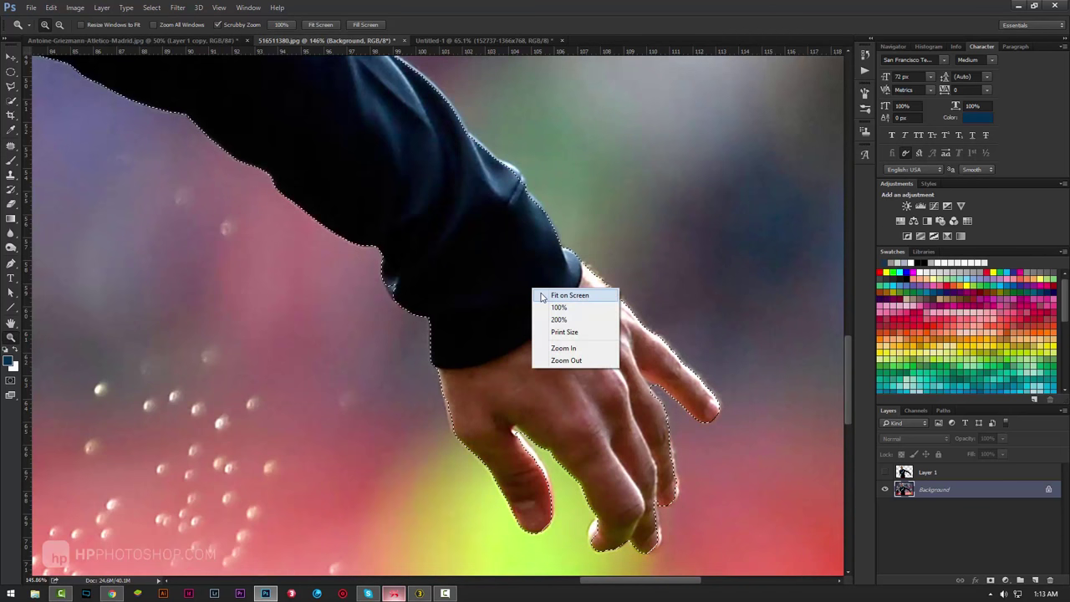
click(551, 295)
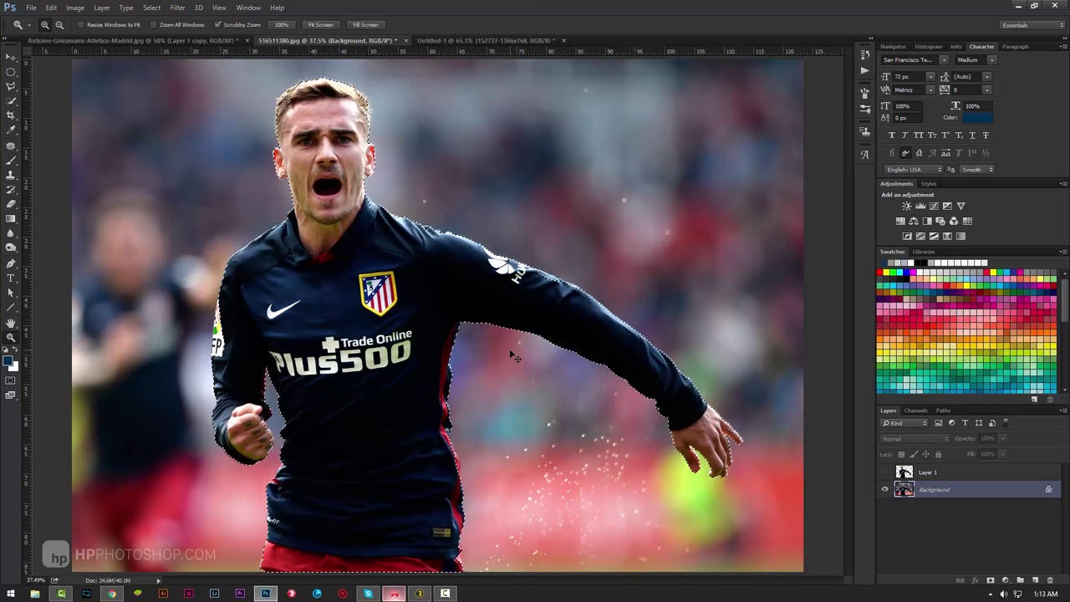
Step: Copy the selected player to a new Layer 2 with Ctrl+J and check the cut-out against transparency
key(ctrl+j)
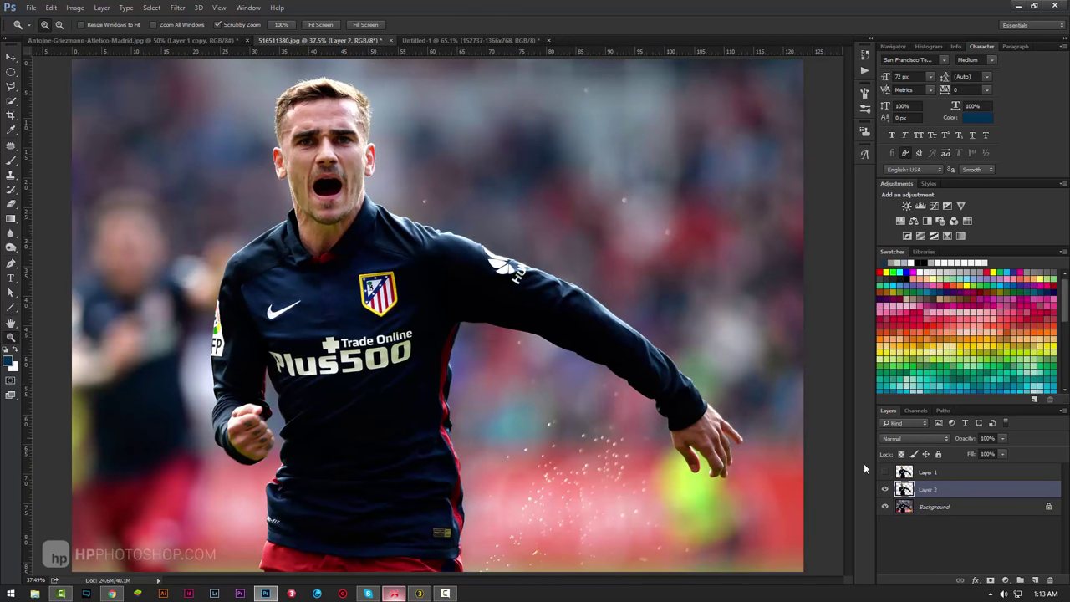
click(885, 508)
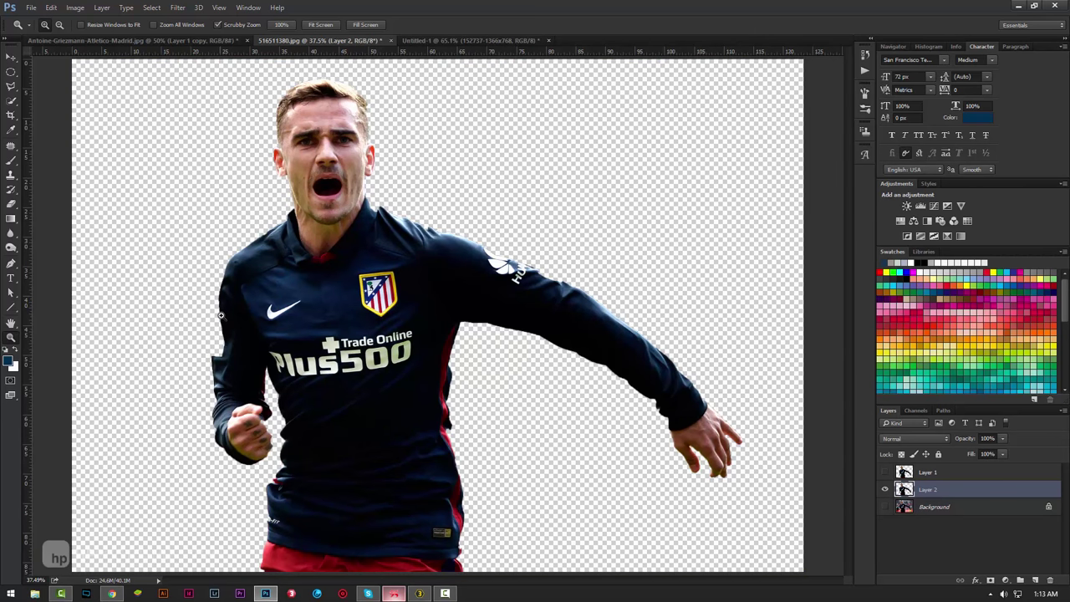
click(886, 507)
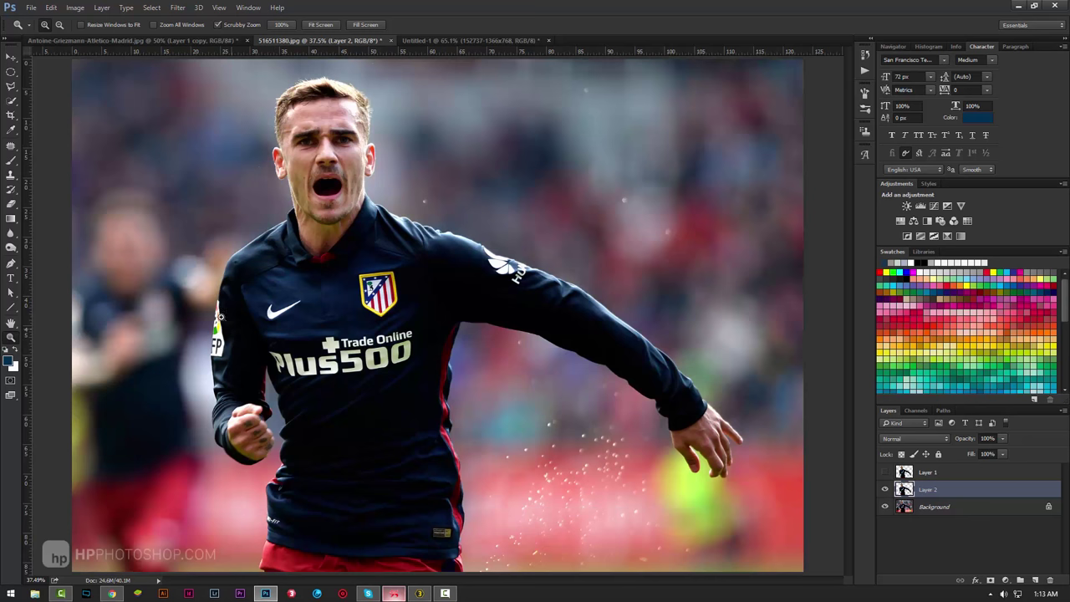
drag(885, 489, 885, 507)
click(928, 474)
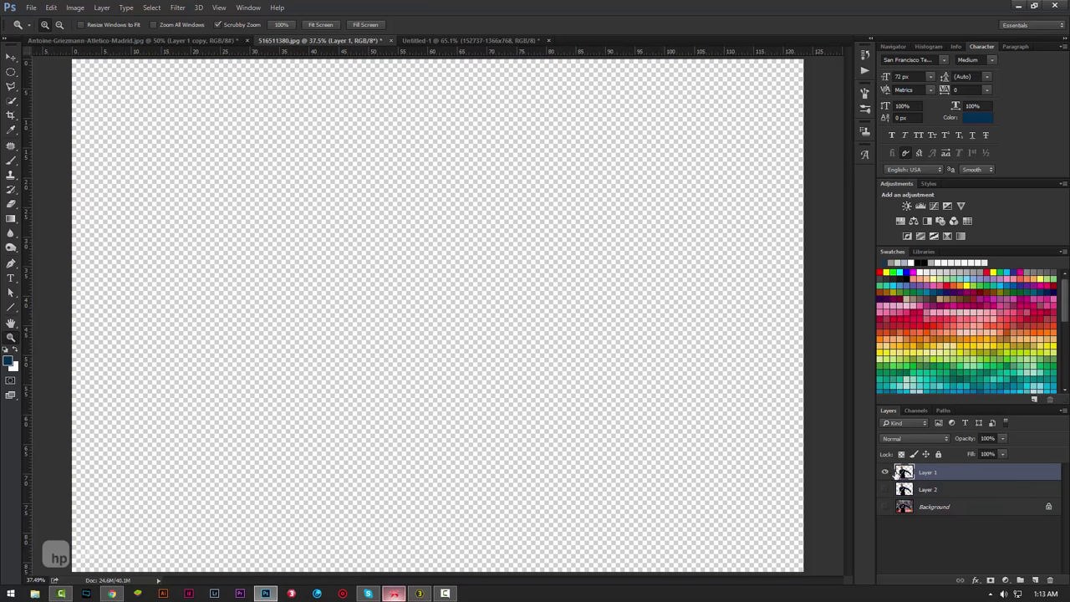
click(886, 472)
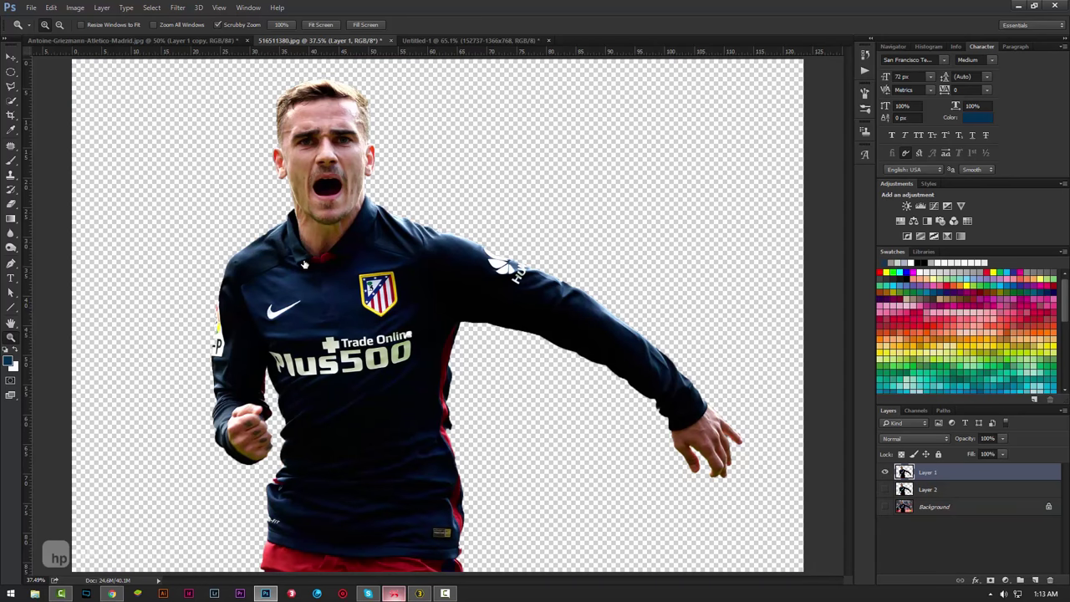
Step: Close the poster document without saving it
click(449, 41)
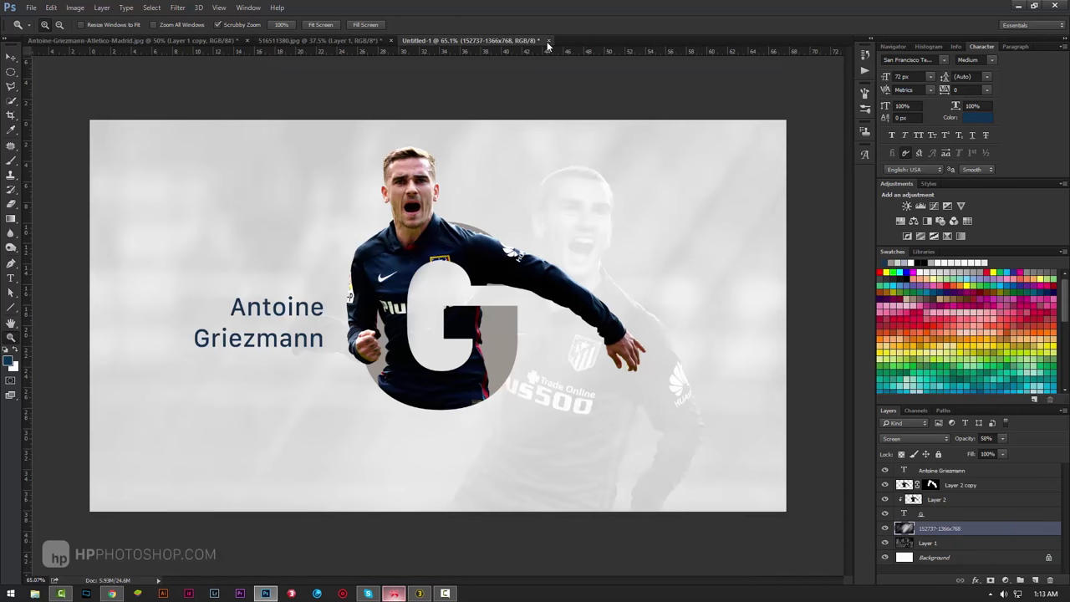
click(549, 41)
click(521, 224)
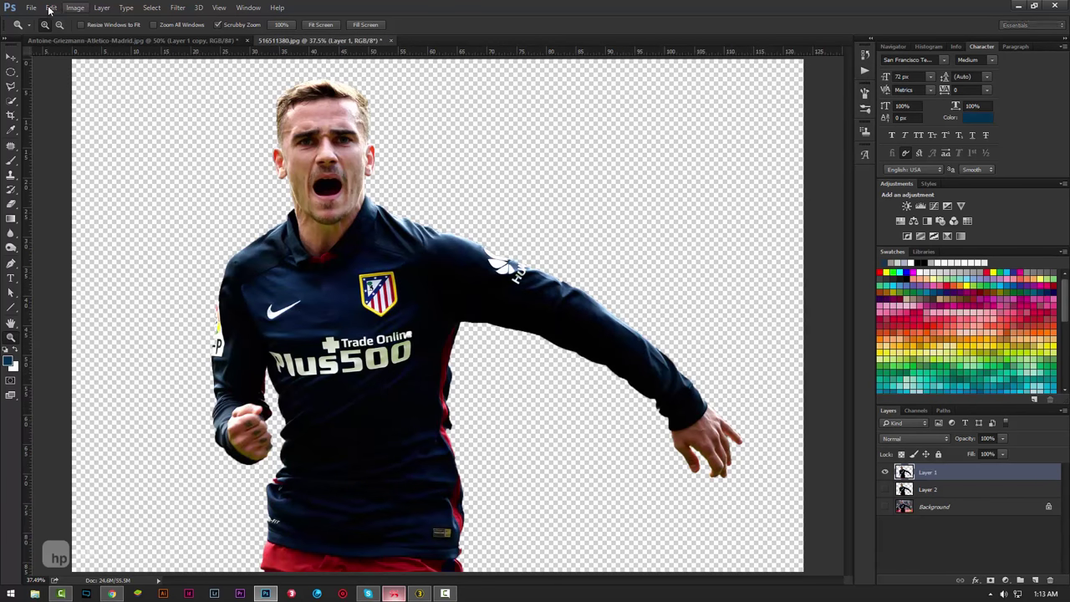
Step: Create a new blank 1920 × 1080 document
click(31, 7)
click(33, 20)
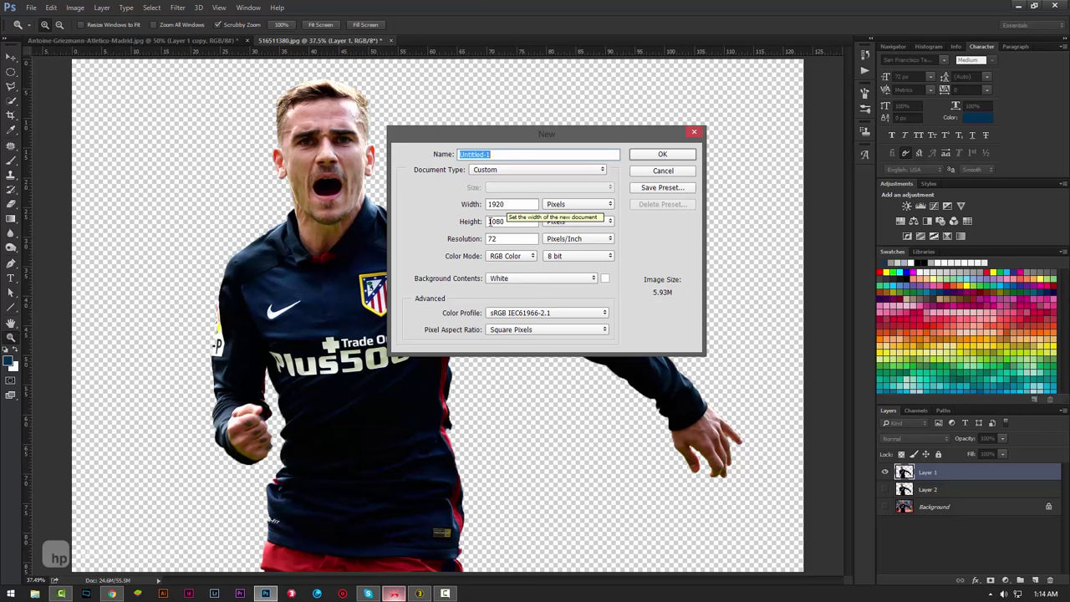
click(663, 155)
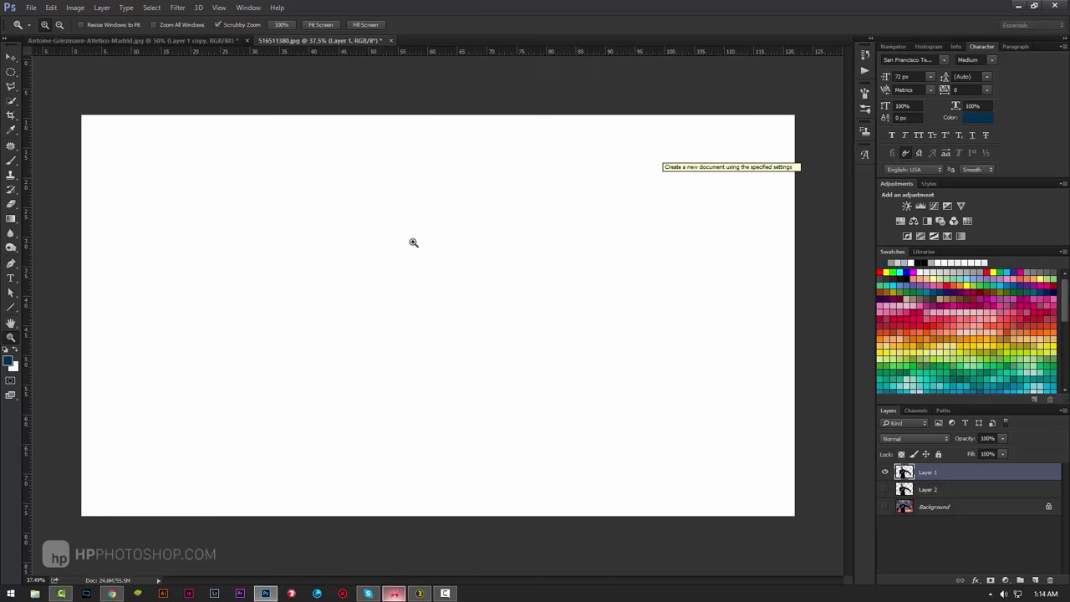
Step: Select the whole Griezmann photo and paste it into Untitled-1 as Layer 1
click(140, 39)
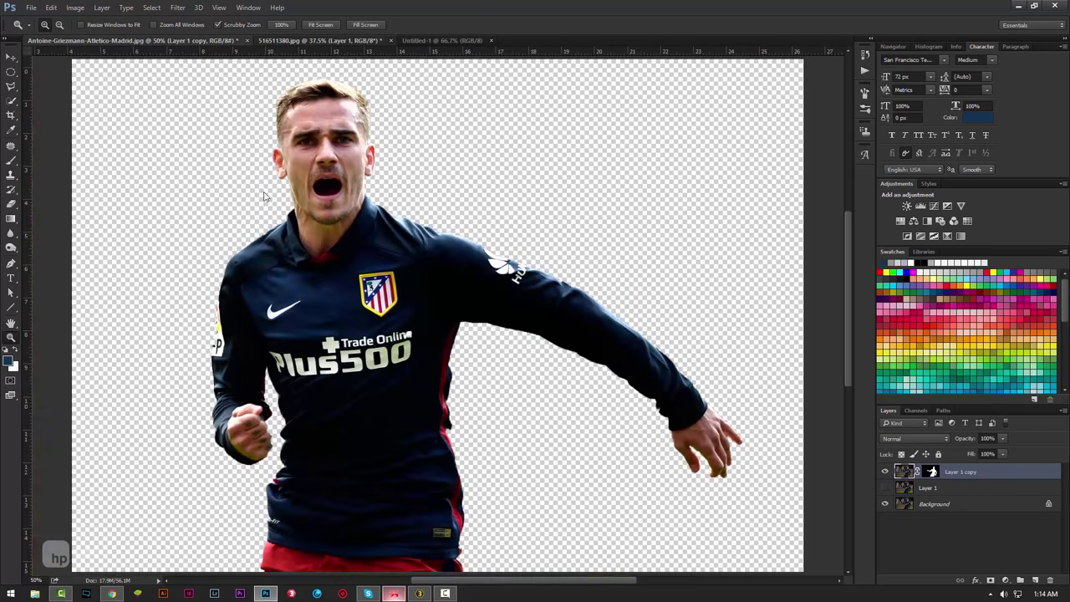
key(ctrl+Tab)
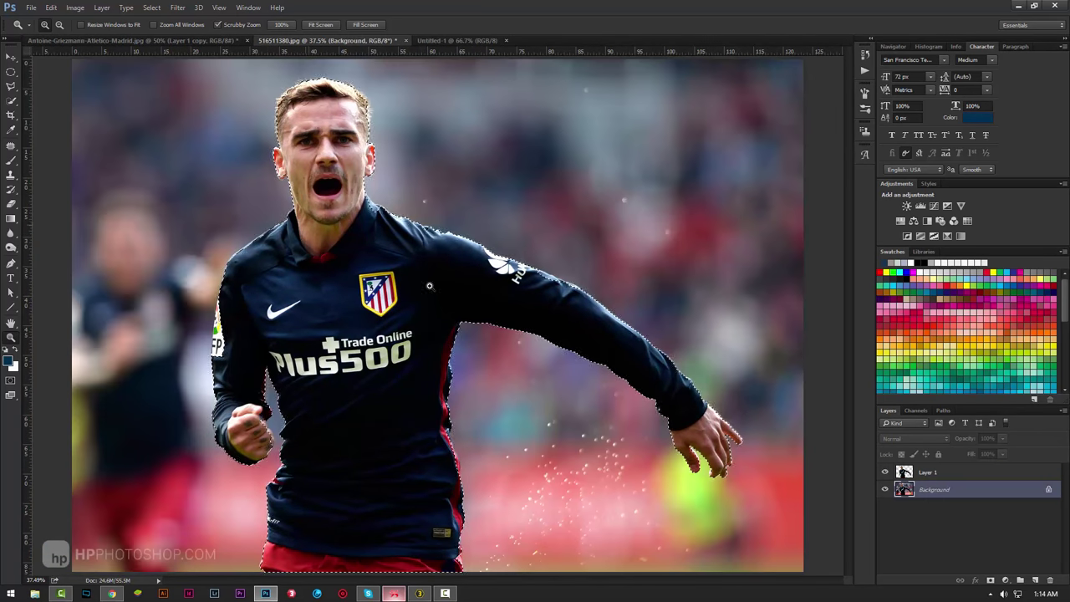
key(ctrl+d)
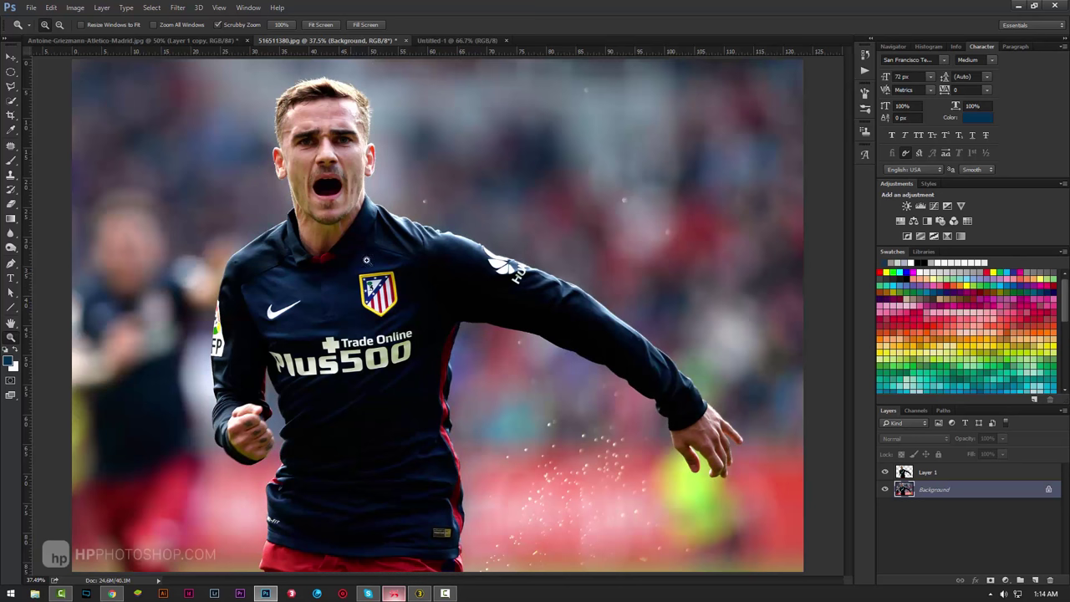
key(v)
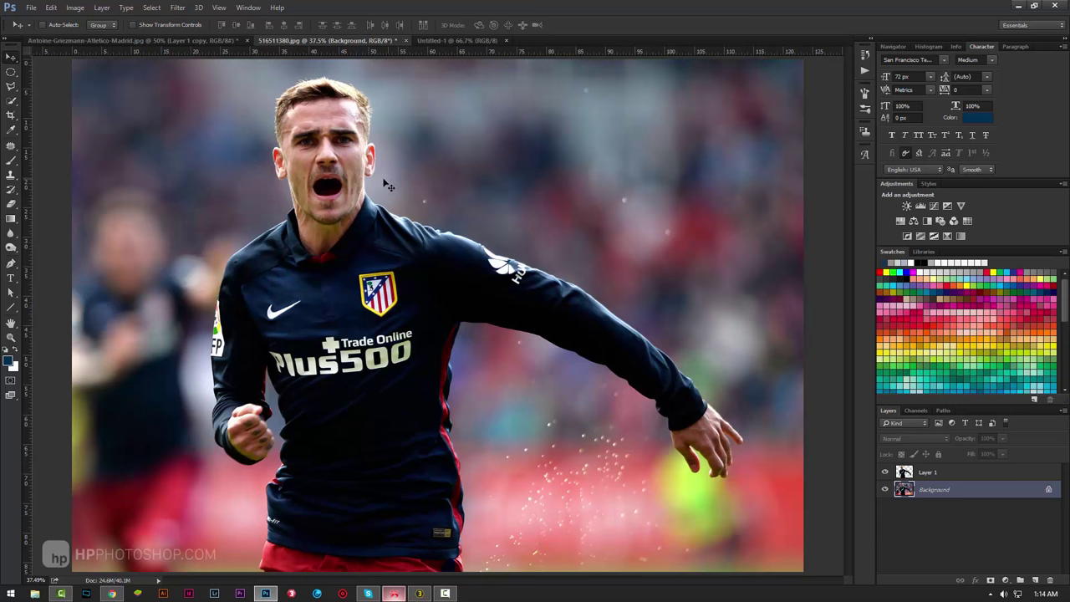
key(ctrl+a)
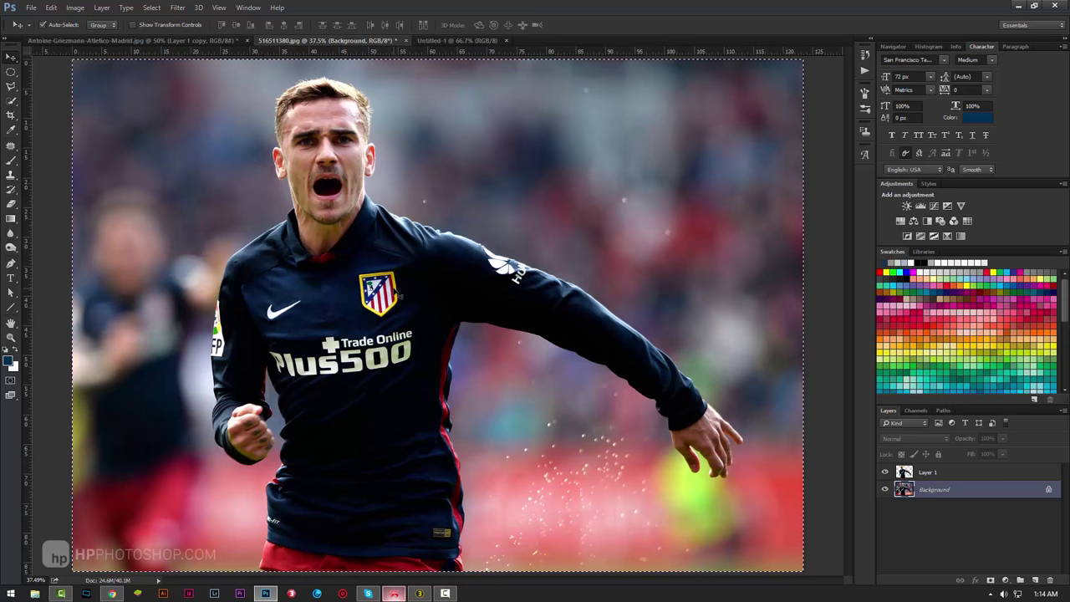
click(451, 40)
key(ctrl+v)
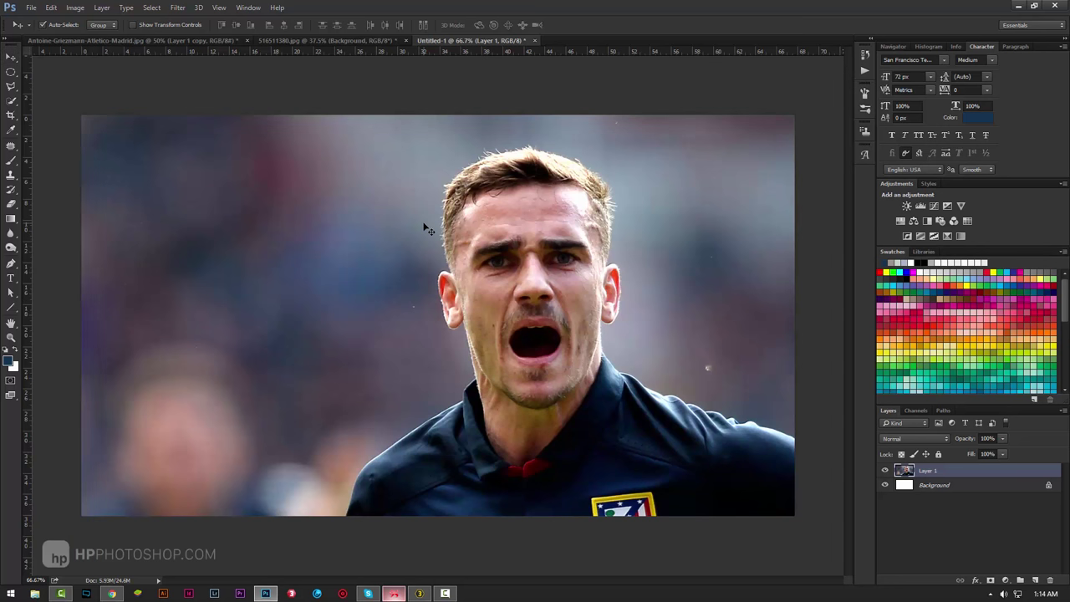
Step: Scale and position the pasted photo so it covers the whole canvas
key(ctrl+t)
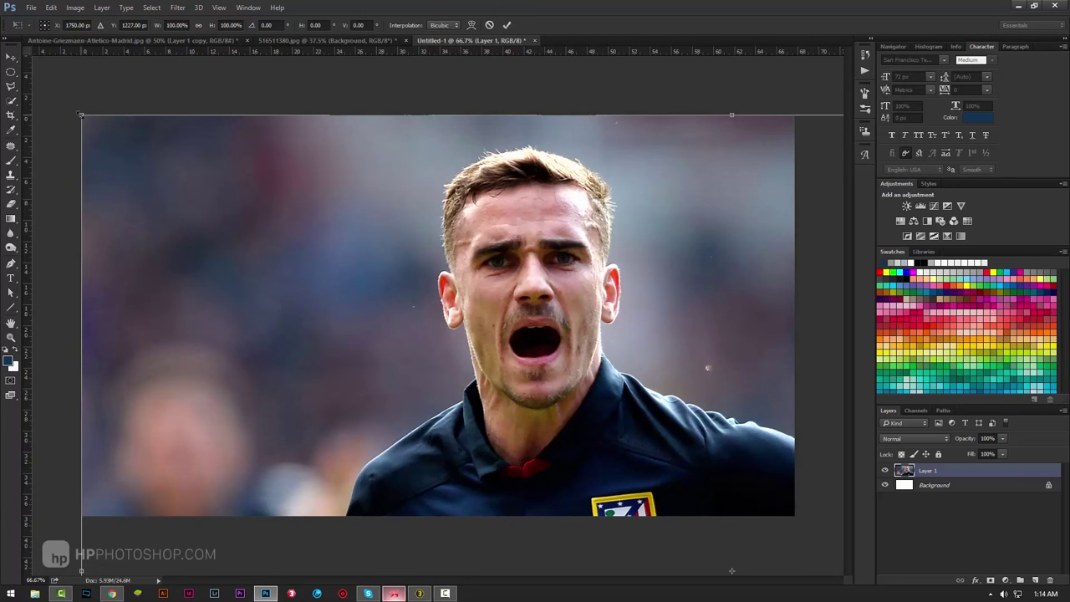
drag(81, 115, 414, 428)
mouse_move(757, 471)
mouse_down()
mouse_move(632, 359)
mouse_move(384, 204)
mouse_up()
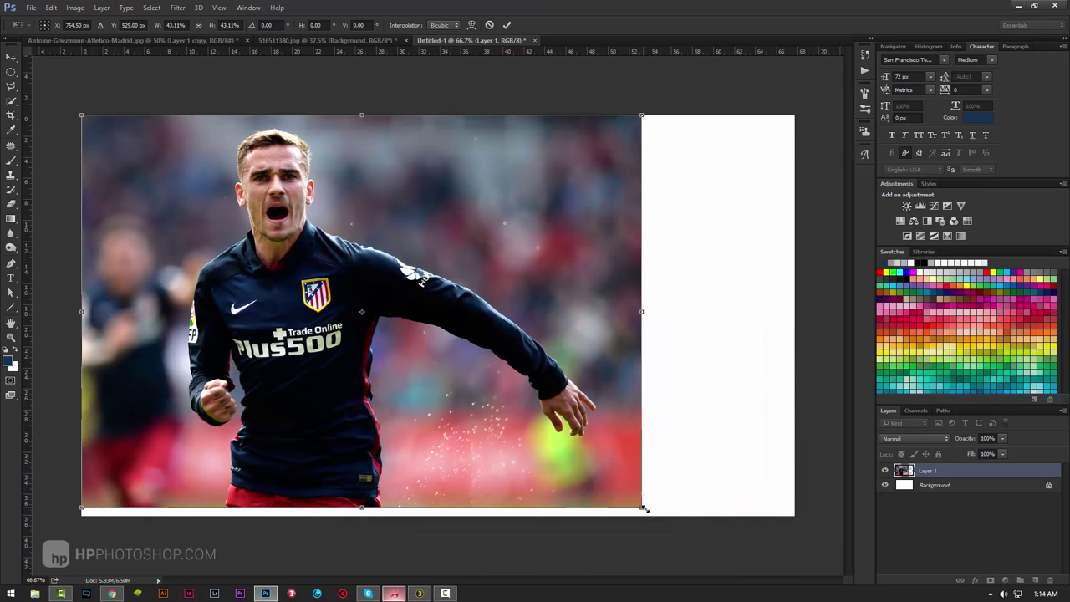
mouse_move(645, 507)
mouse_down()
mouse_move(726, 550)
mouse_move(618, 471)
mouse_move(844, 592)
mouse_up()
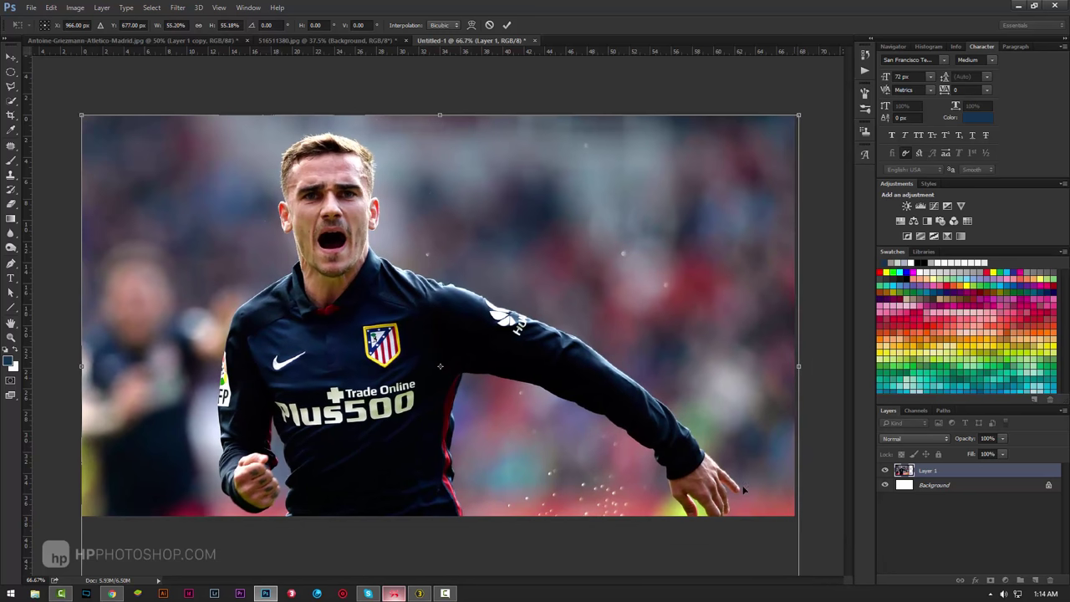
drag(695, 444, 691, 438)
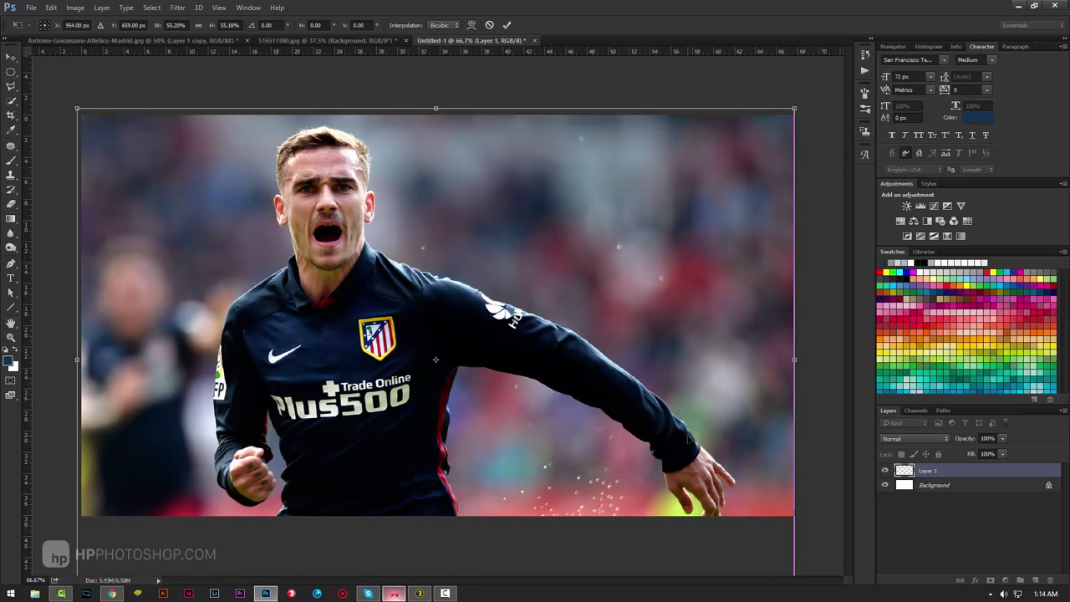
key(Return)
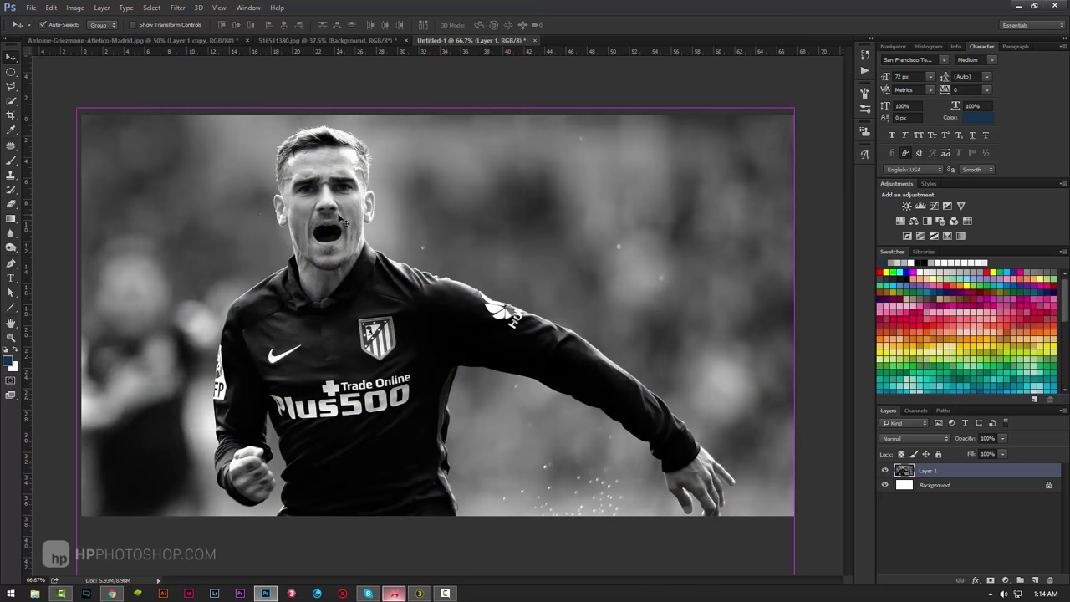
Step: Desaturate the photo to grayscale via Image > Adjustments > Desaturate
click(76, 7)
mouse_move(91, 36)
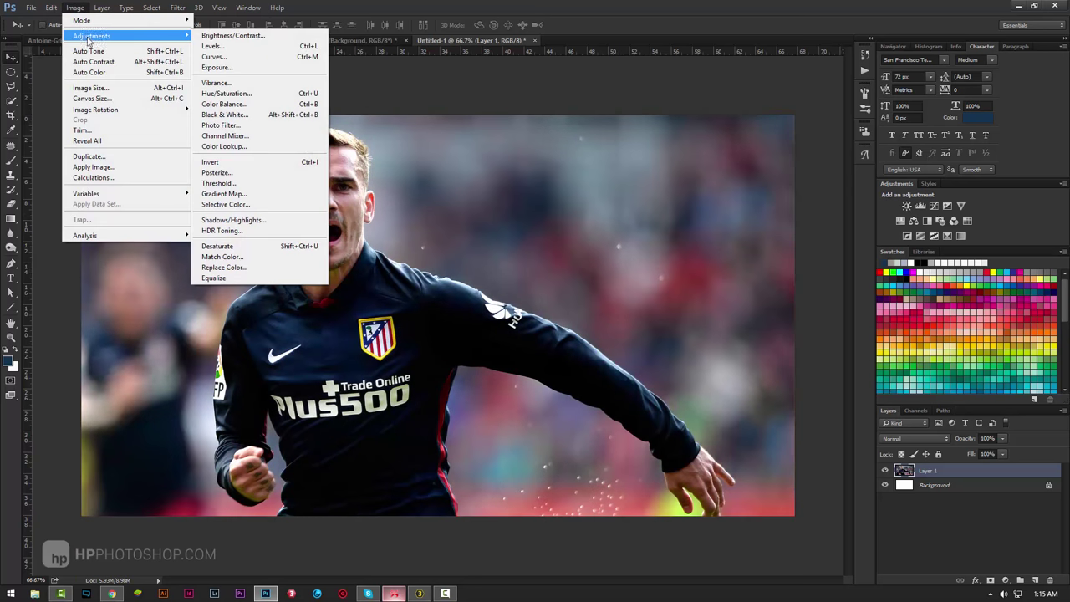
key(Escape)
key(Escape)
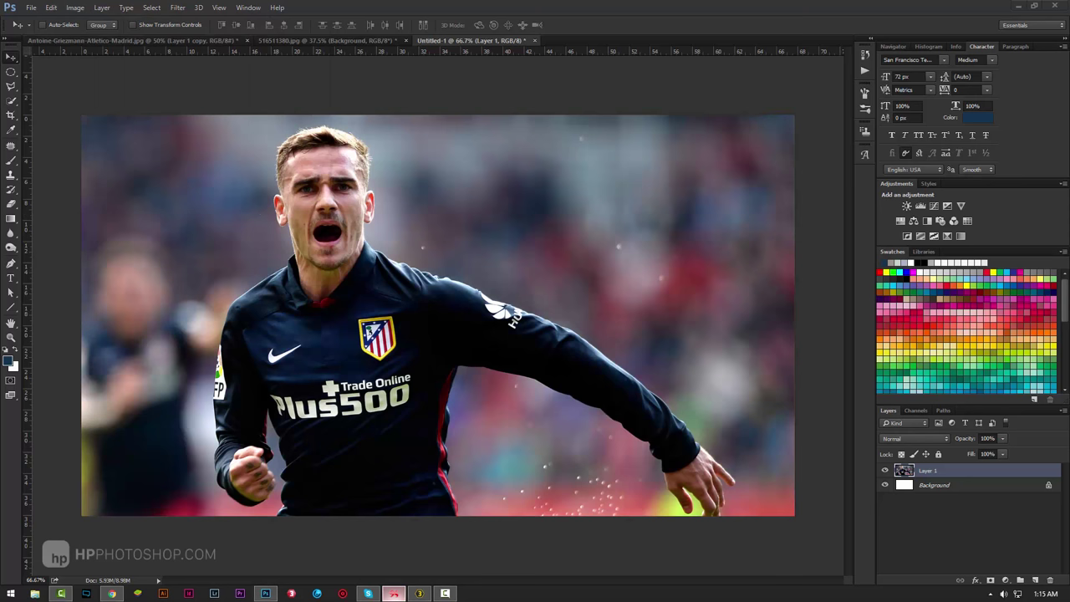
double_click(71, 15)
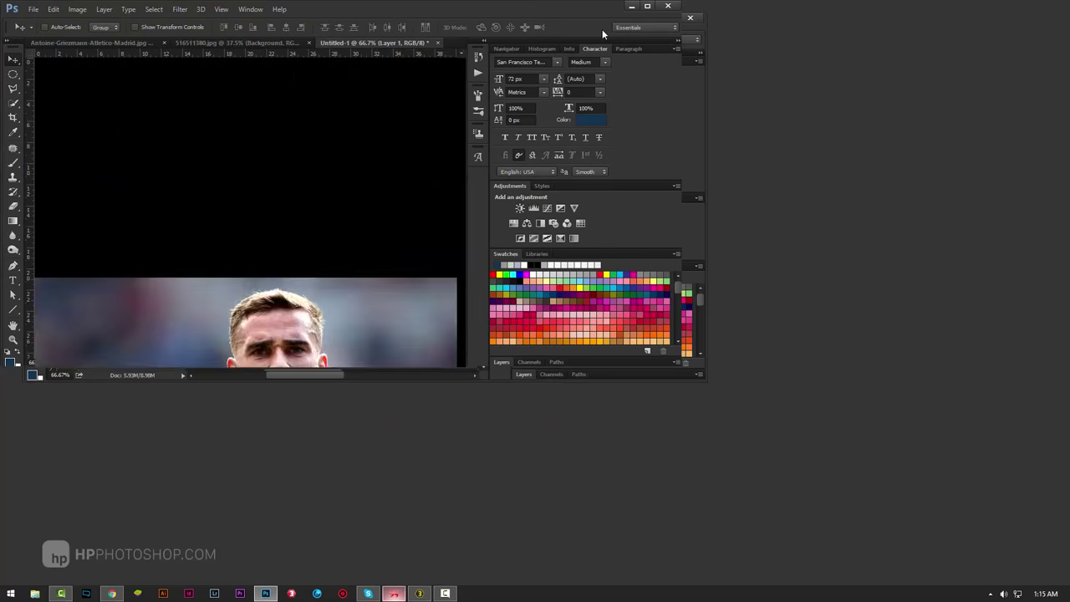
click(647, 6)
click(76, 8)
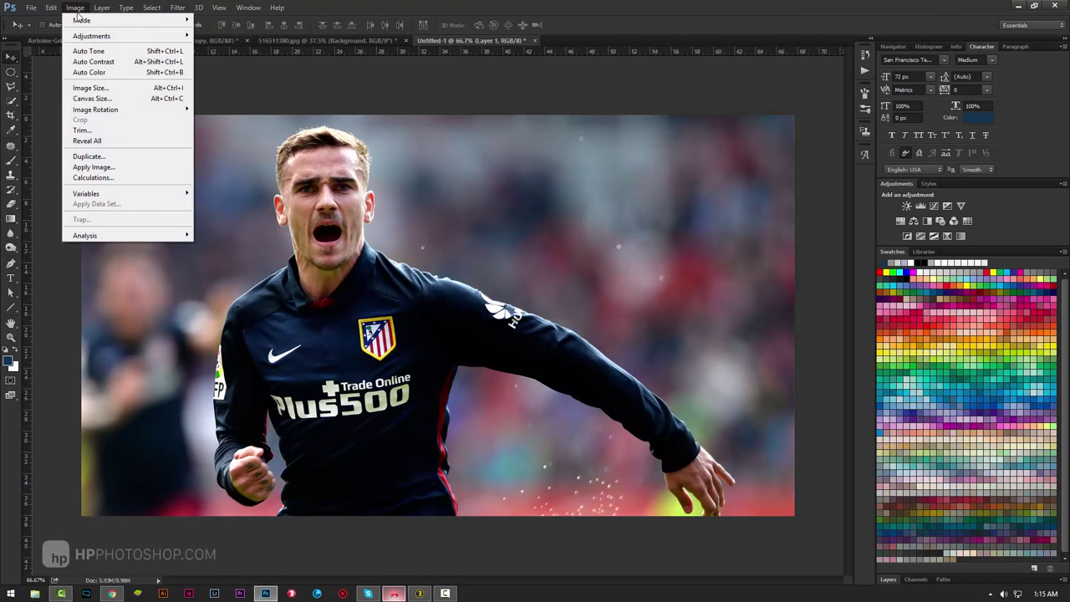
mouse_move(92, 36)
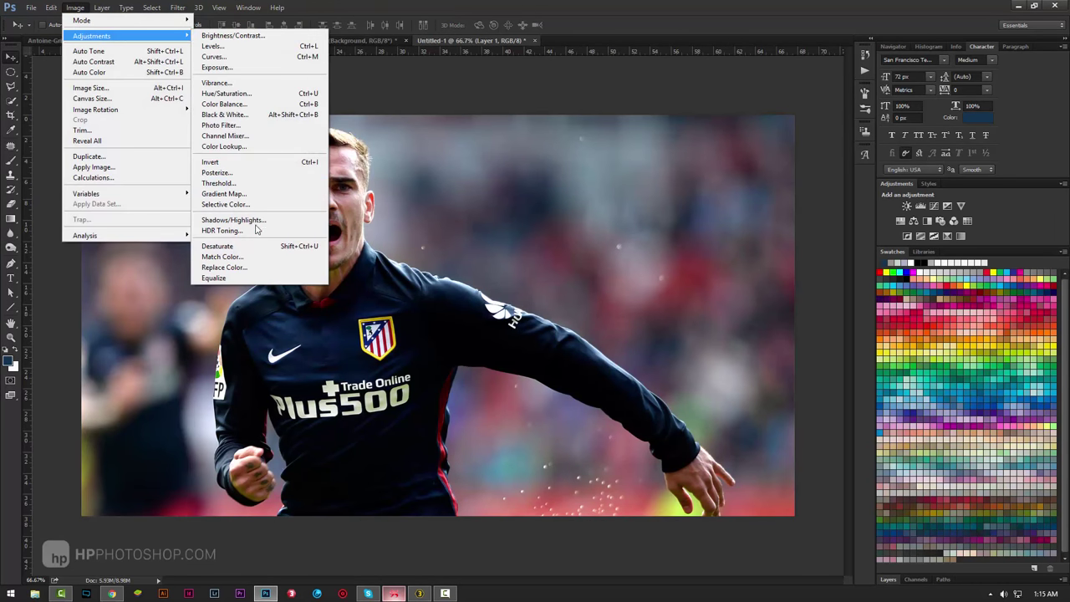
click(300, 248)
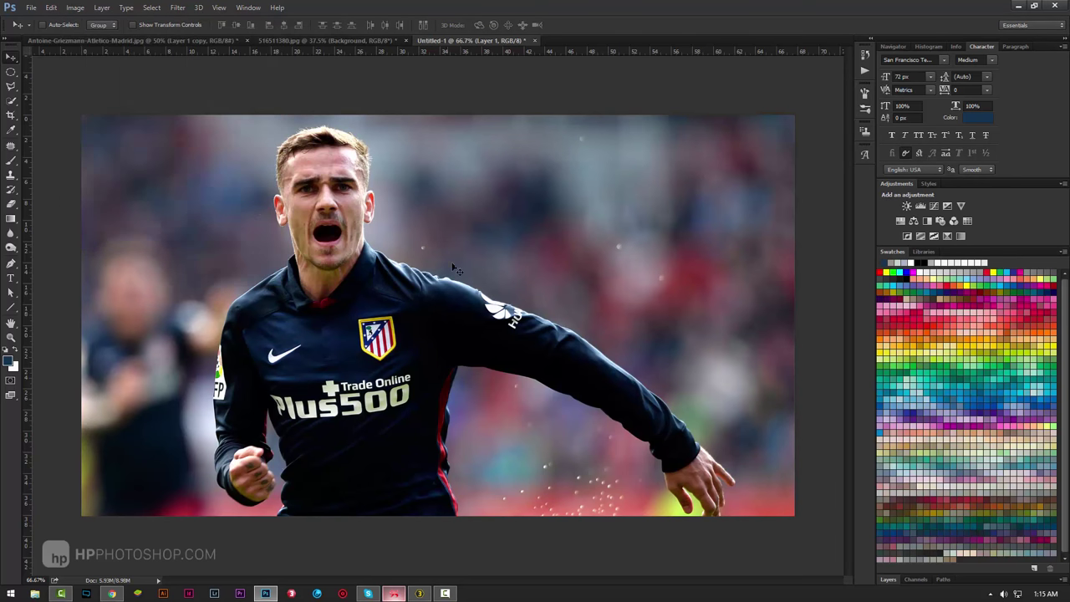
Step: Lower Layer 1's opacity to 25%
click(889, 580)
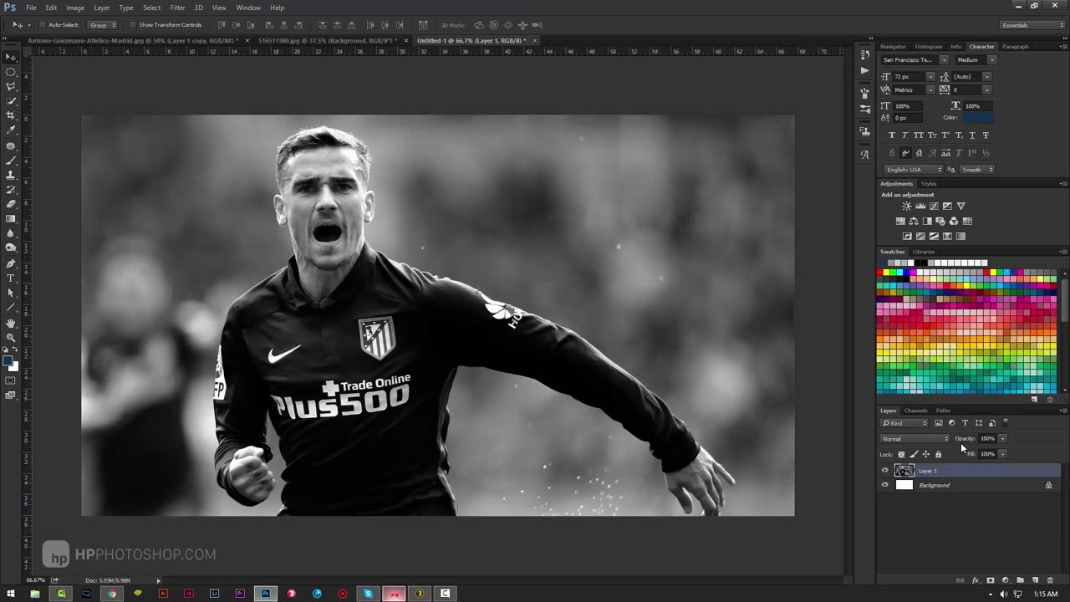
drag(968, 441, 928, 443)
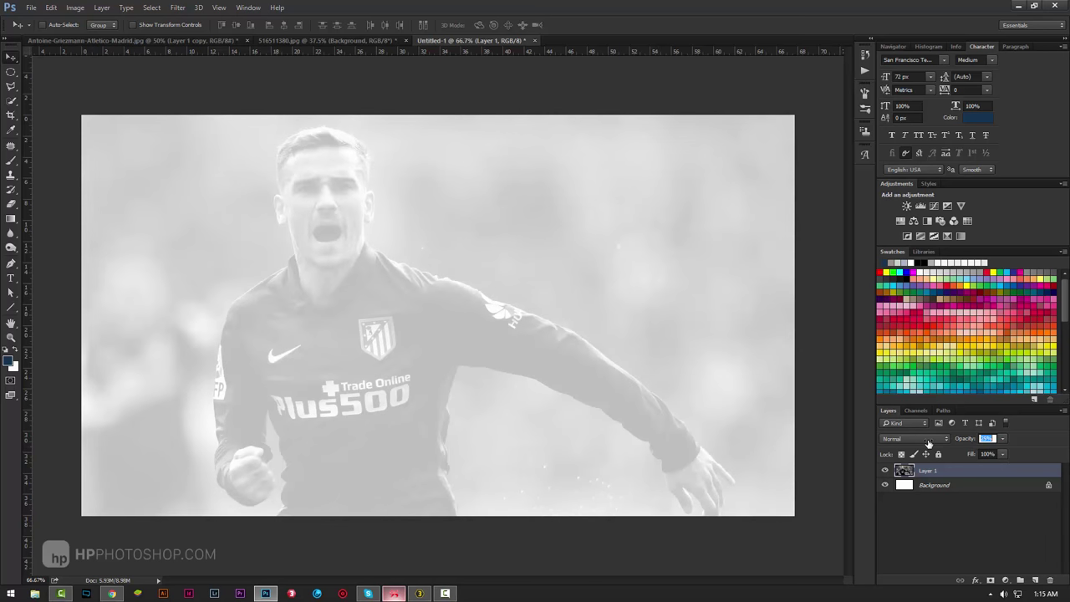
key(Return)
Step: Type a letter G on the canvas and set its font style to Heavy
click(10, 279)
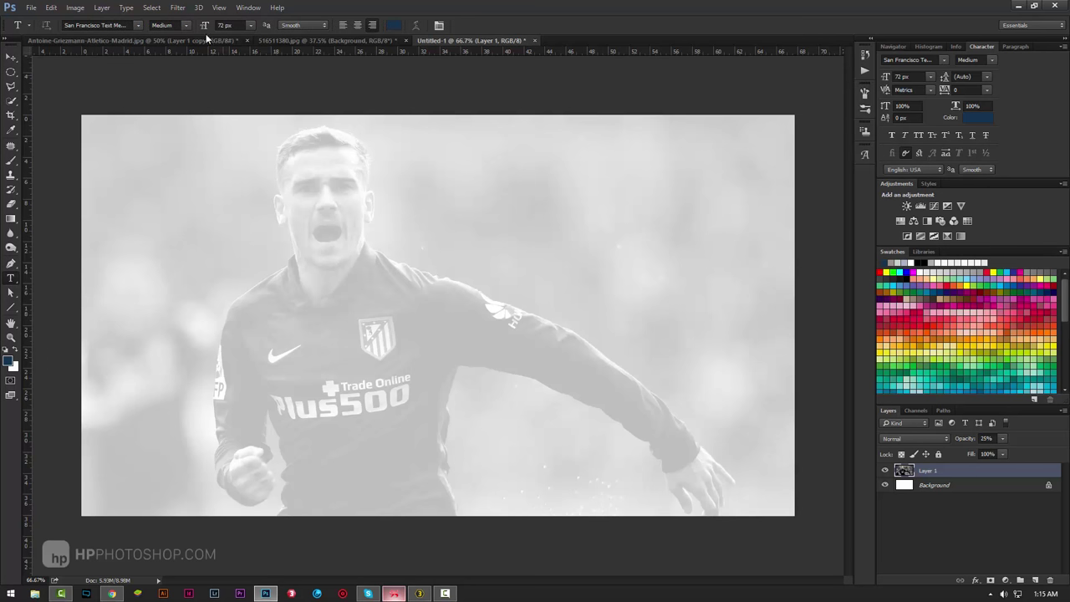
click(426, 306)
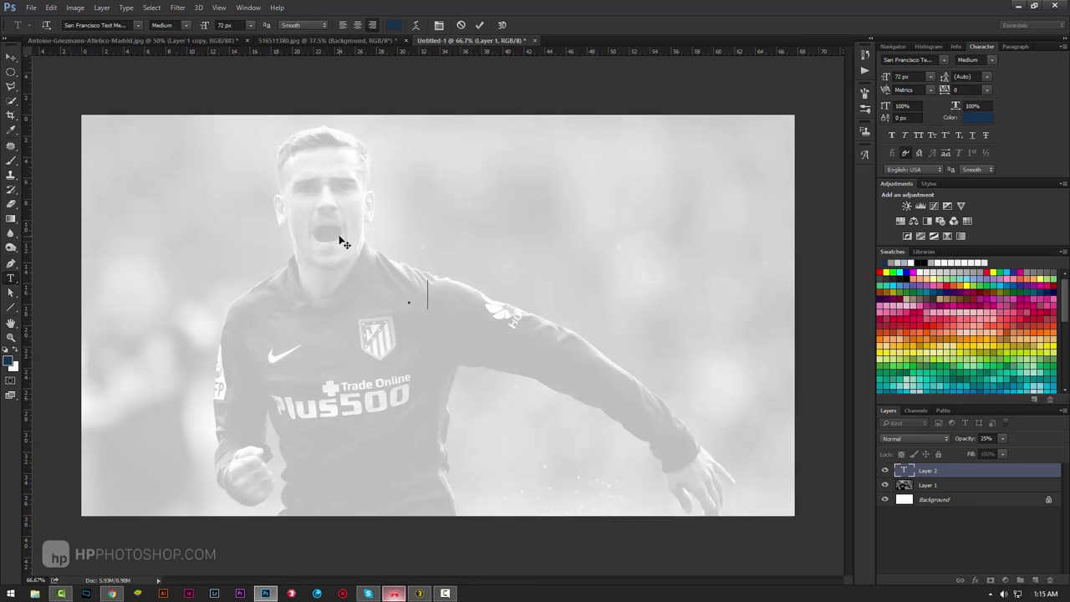
text(G)
drag(425, 293, 363, 319)
click(187, 26)
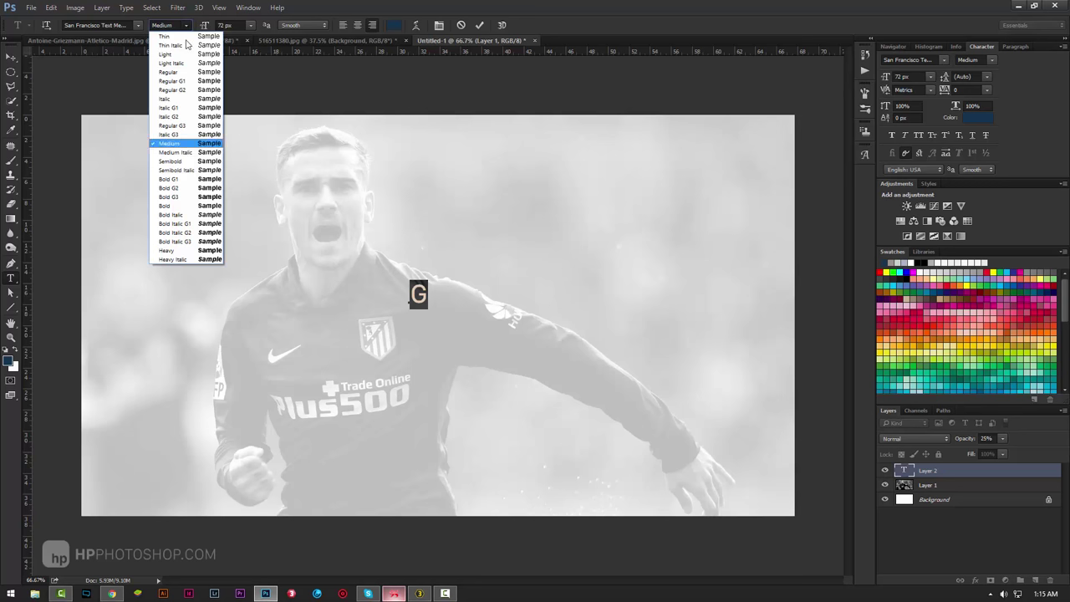
click(169, 251)
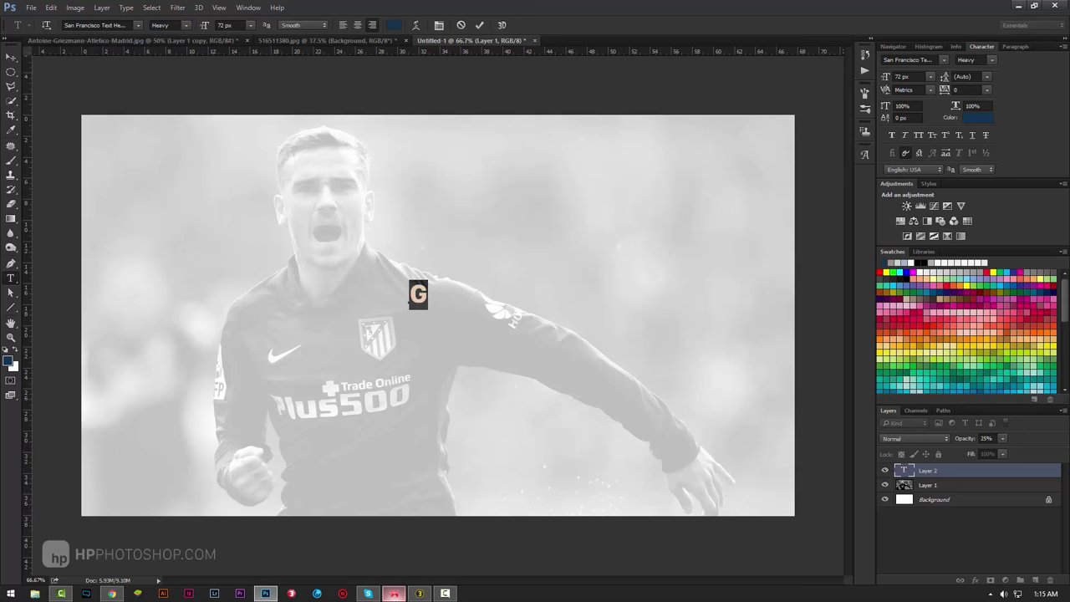
Step: Enlarge the G to 679 px and commit the text
click(418, 310)
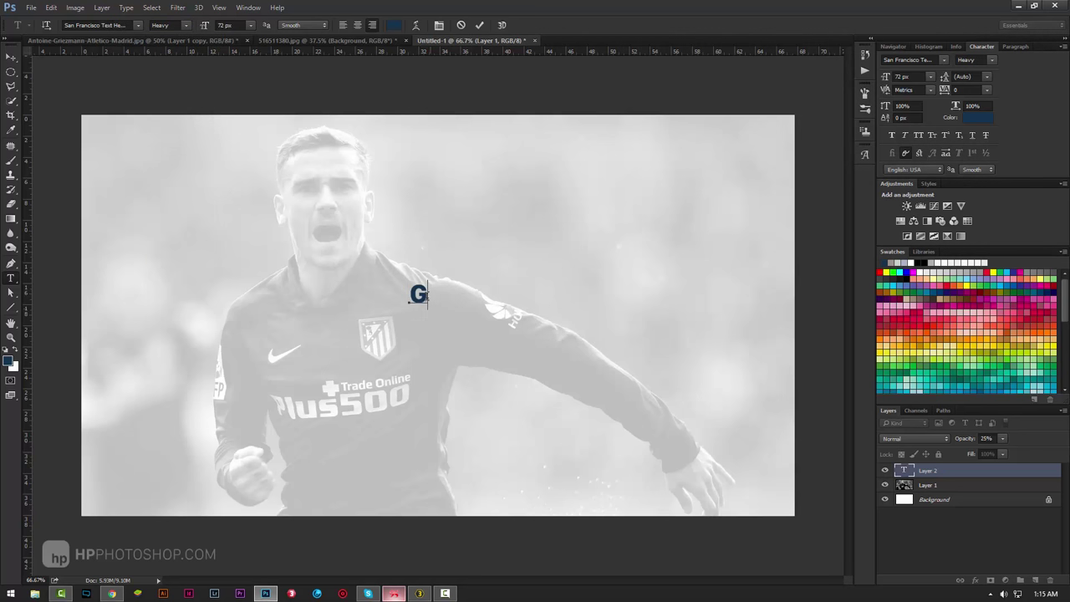
drag(430, 301, 407, 296)
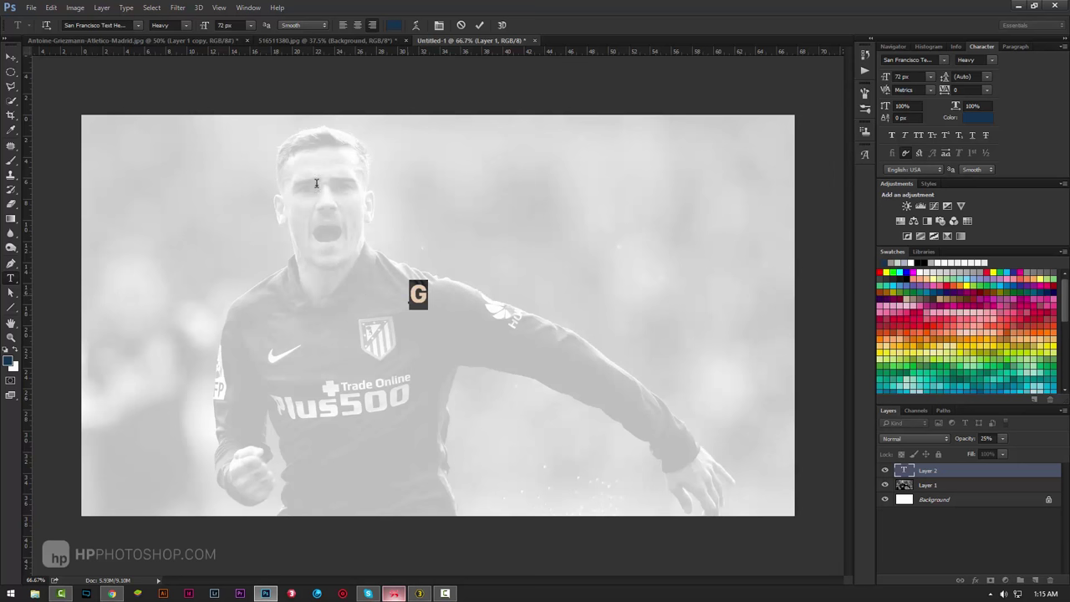
drag(204, 25, 412, 176)
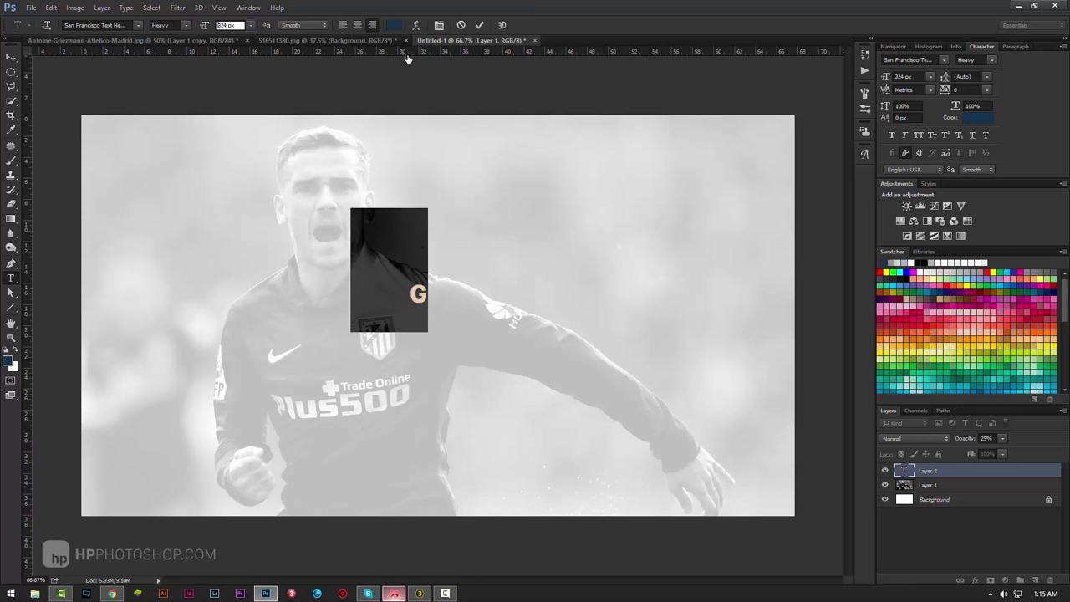
text(550)
key(ctrl+h)
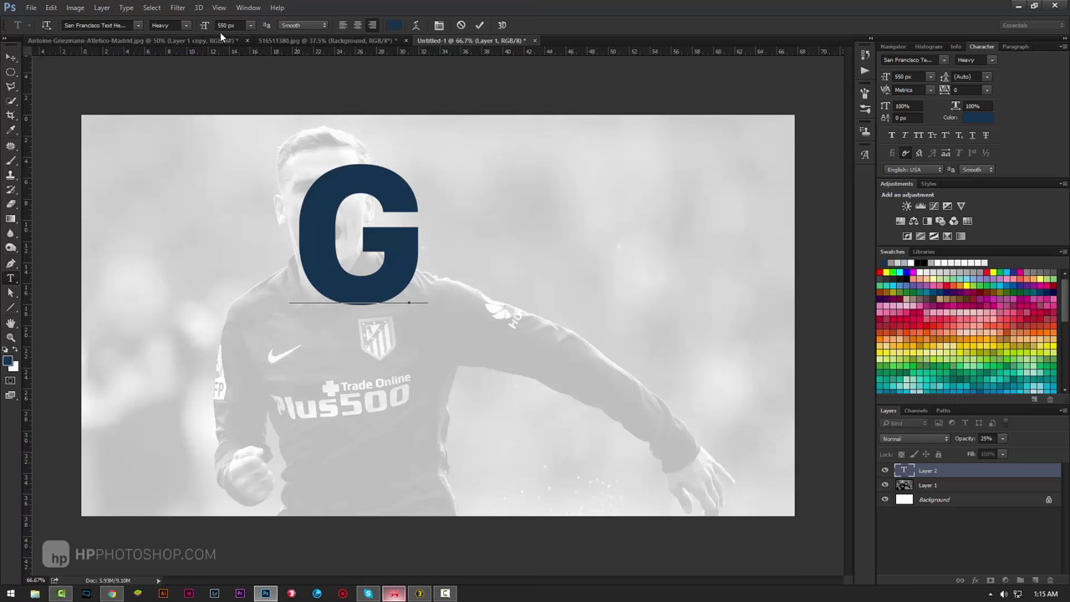
double_click(335, 239)
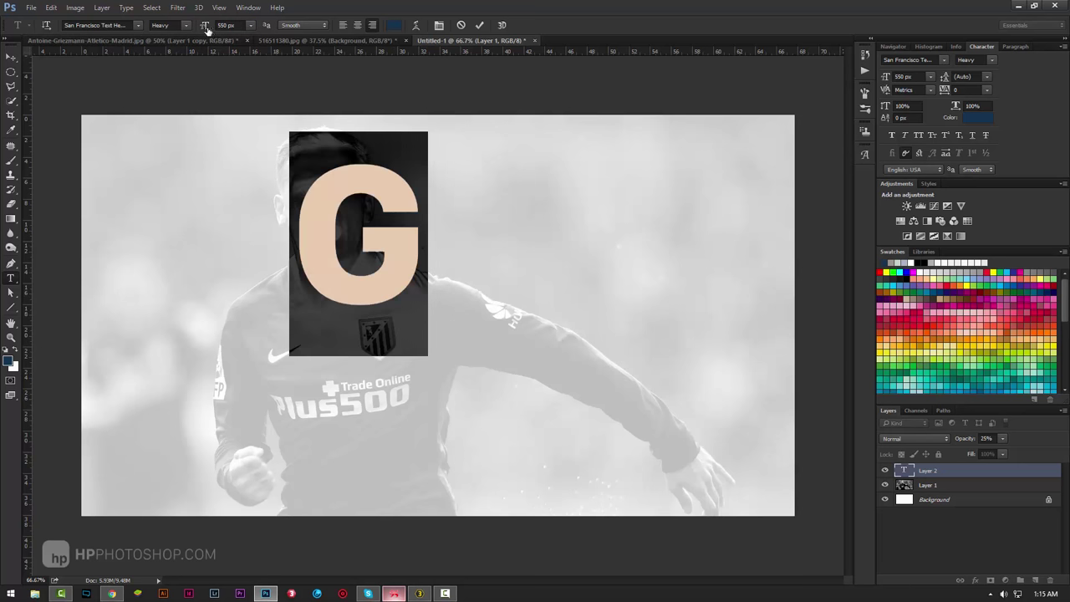
drag(206, 29, 286, 56)
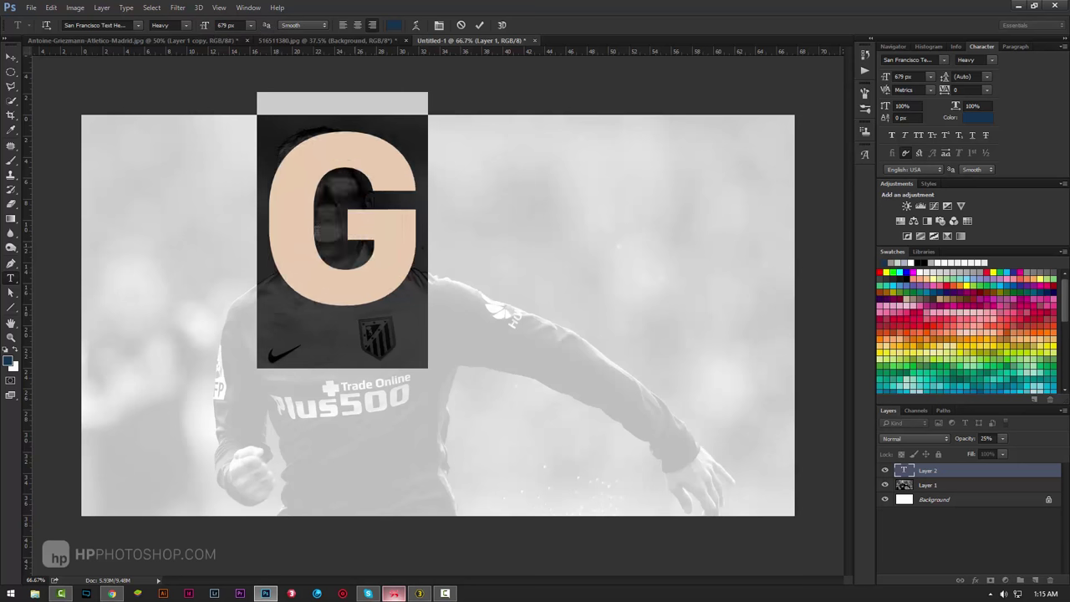
key(ctrl+h)
Step: Move the G right and down, near the canvas centre over the player's arm
click(11, 56)
mouse_move(378, 246)
mouse_down()
mouse_move(471, 305)
mouse_move(483, 349)
mouse_up()
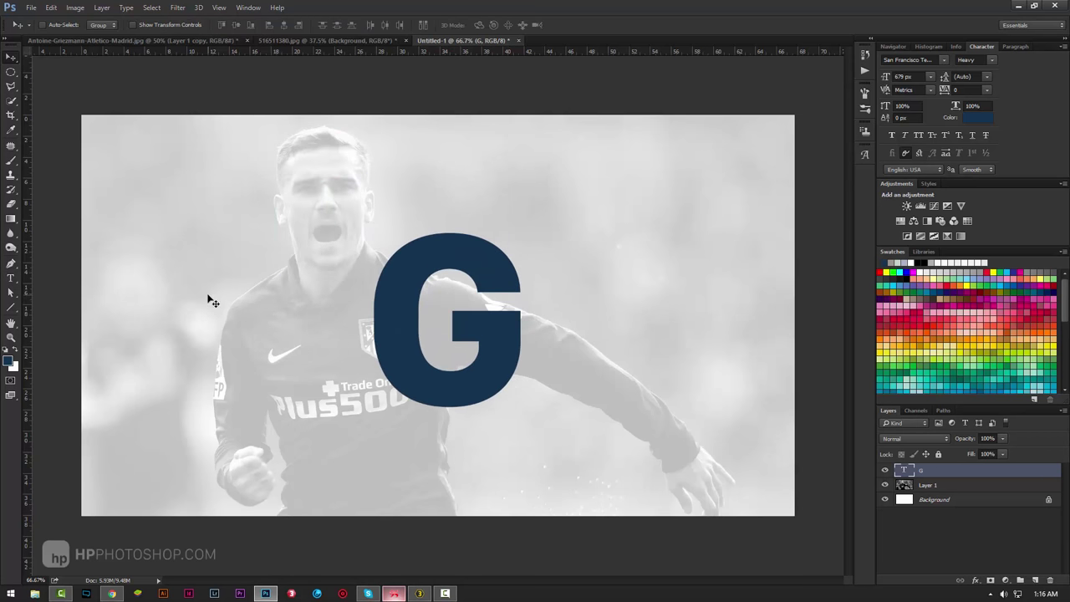
mouse_move(435, 323)
mouse_down()
mouse_move(512, 319)
mouse_move(502, 319)
mouse_up()
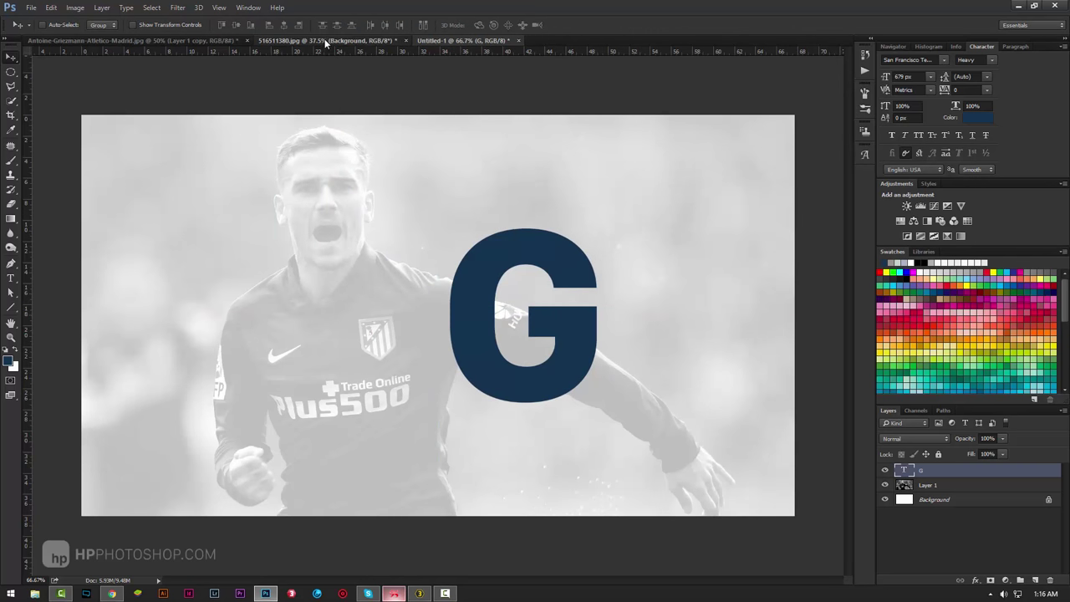
Step: From 516511380.jpg, drag the cut-out player Layer 1 onto the Untitled-1 tab
click(324, 39)
key(ctrl+a)
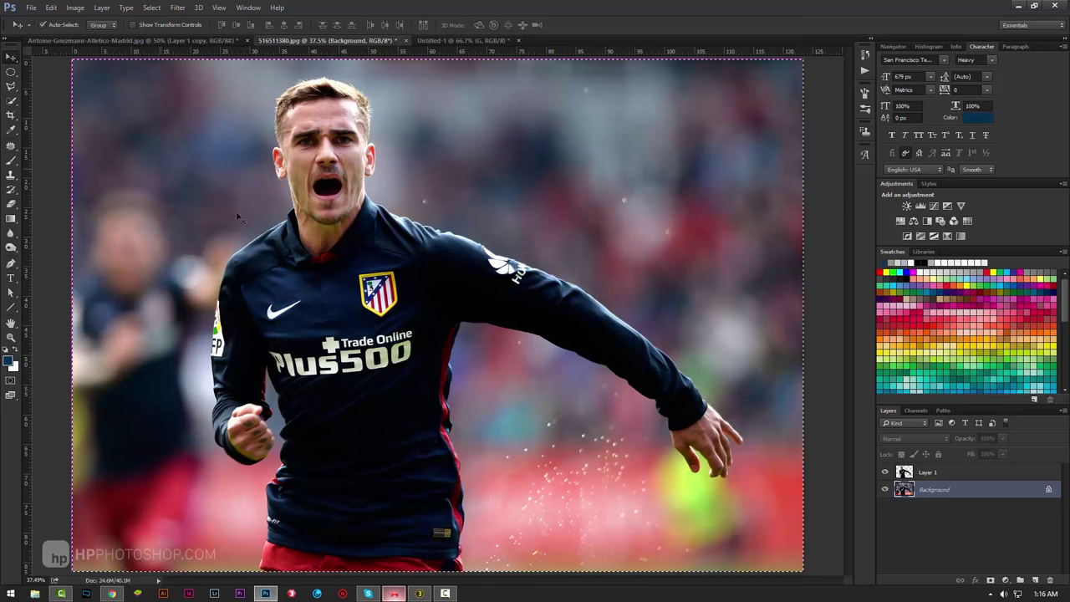
key(ctrl+d)
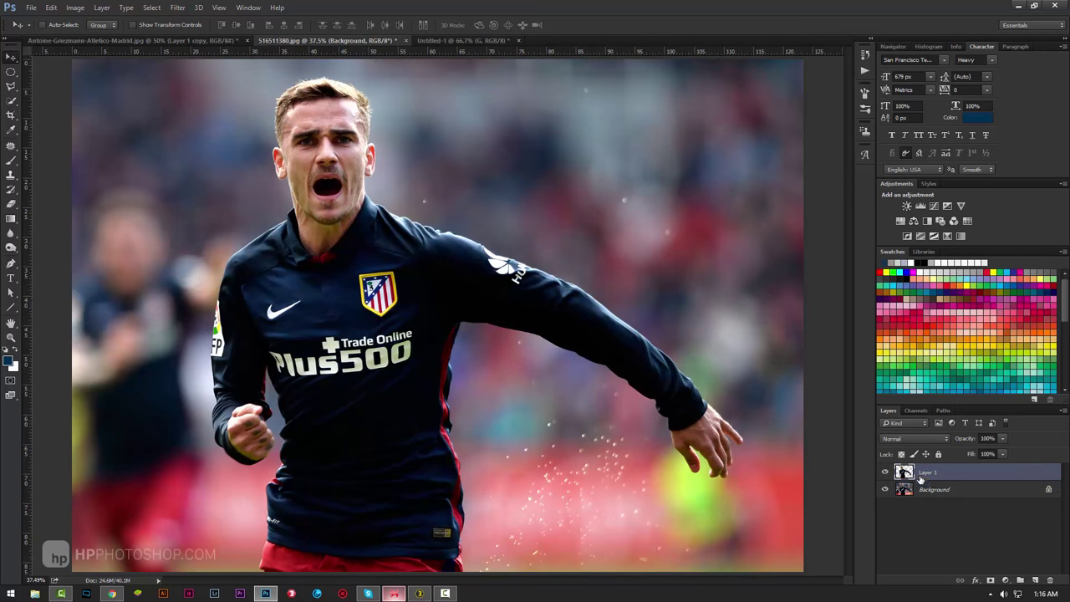
click(932, 475)
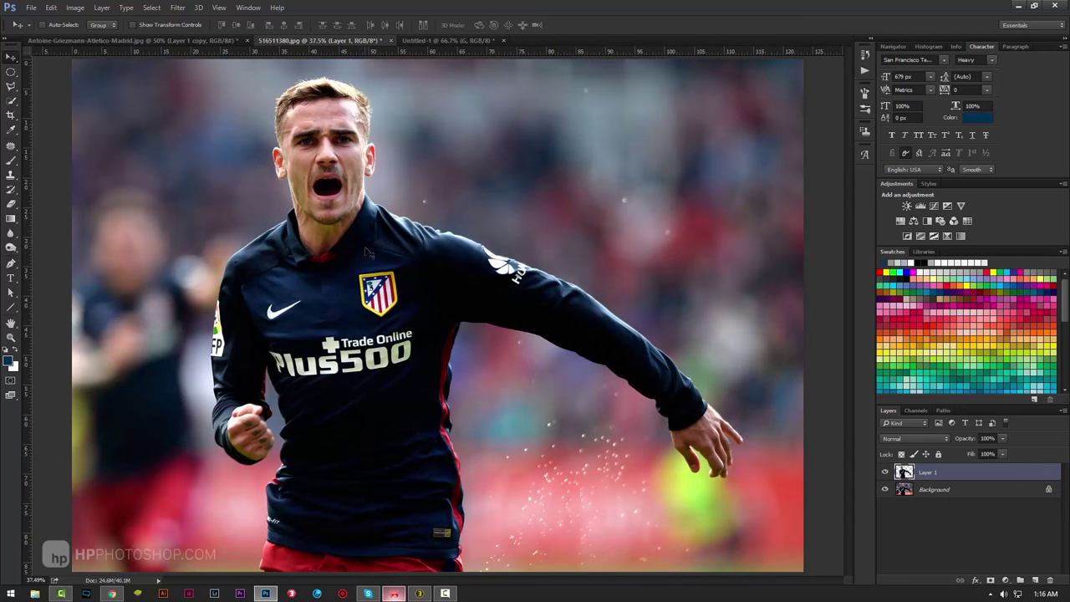
click(928, 491)
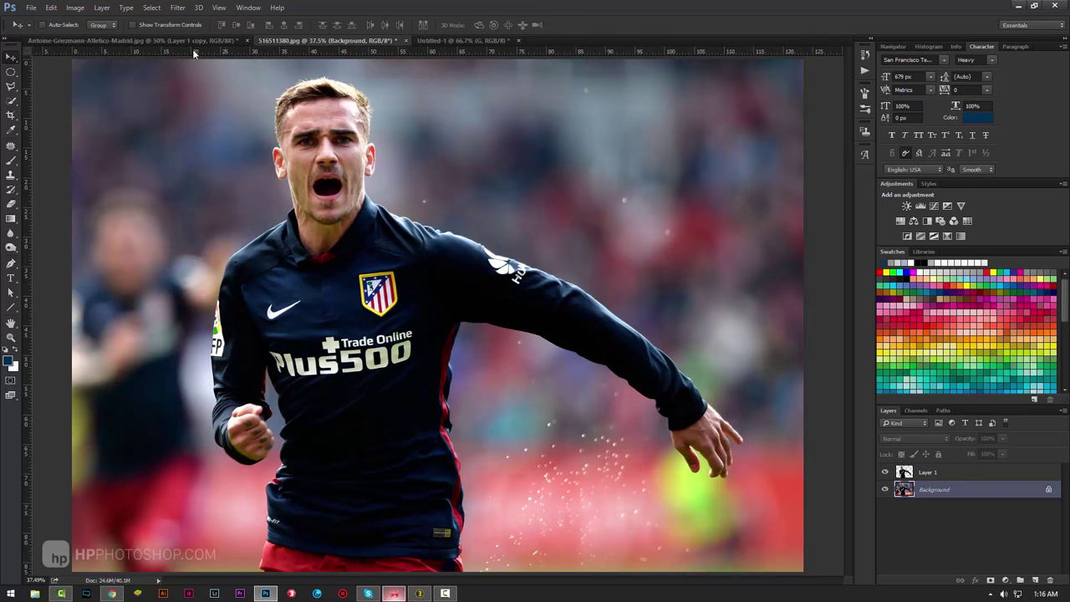
click(164, 39)
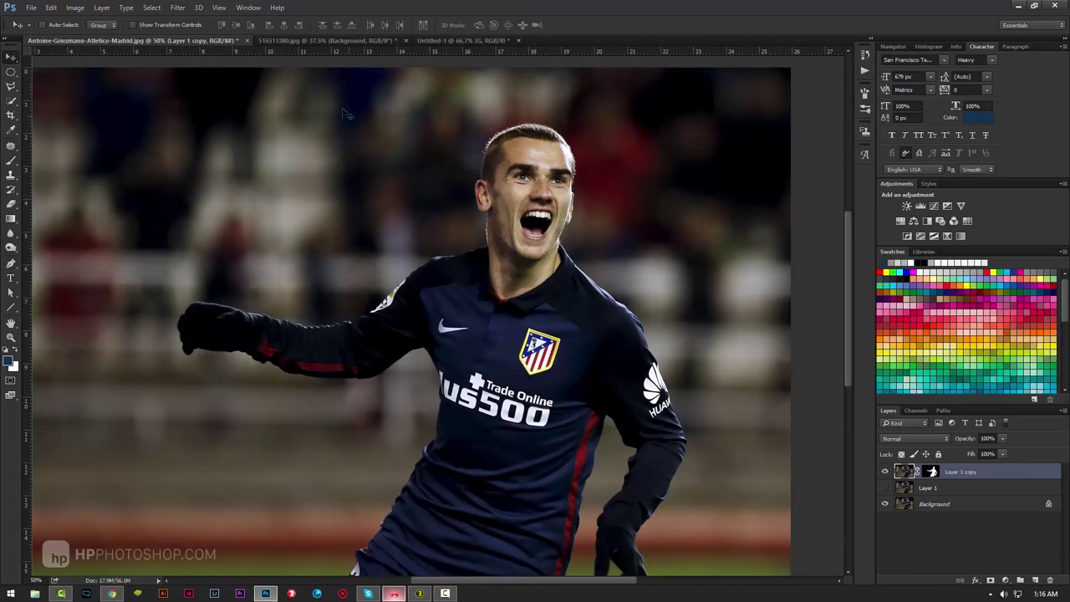
click(320, 42)
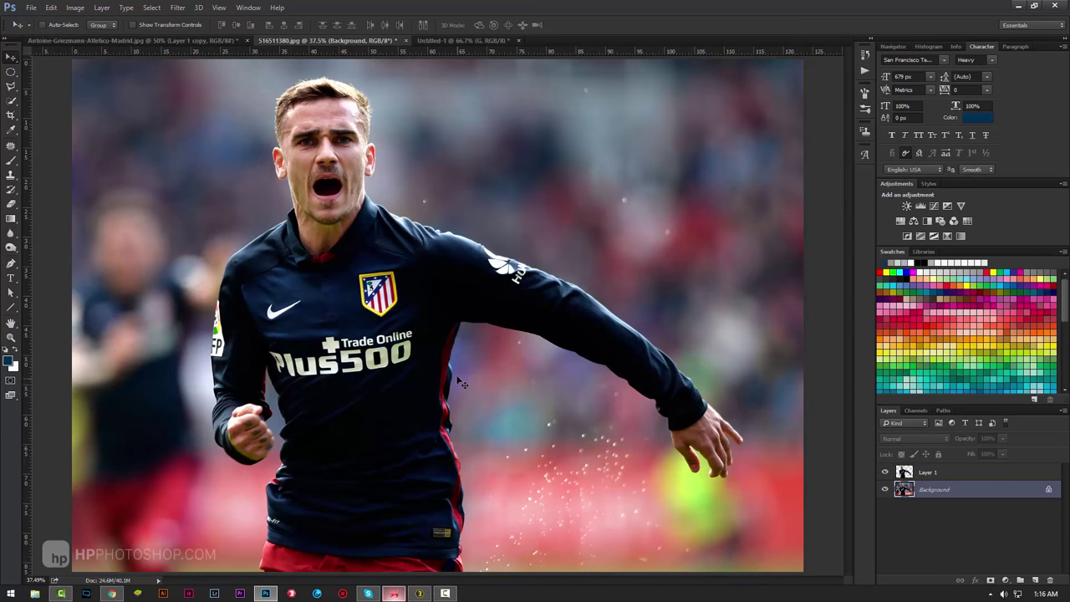
click(937, 474)
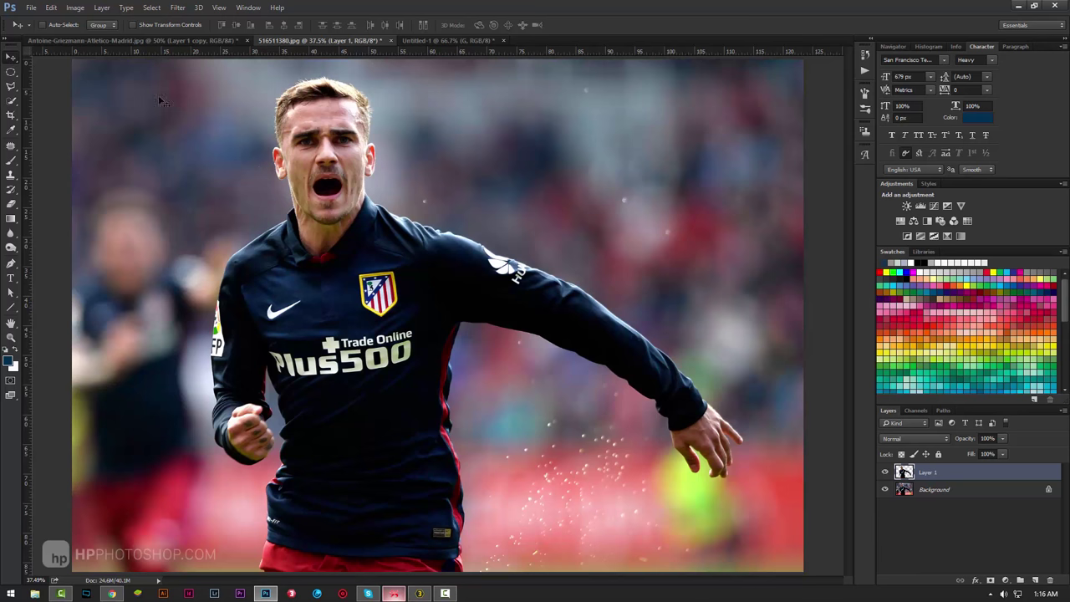
drag(318, 166, 435, 41)
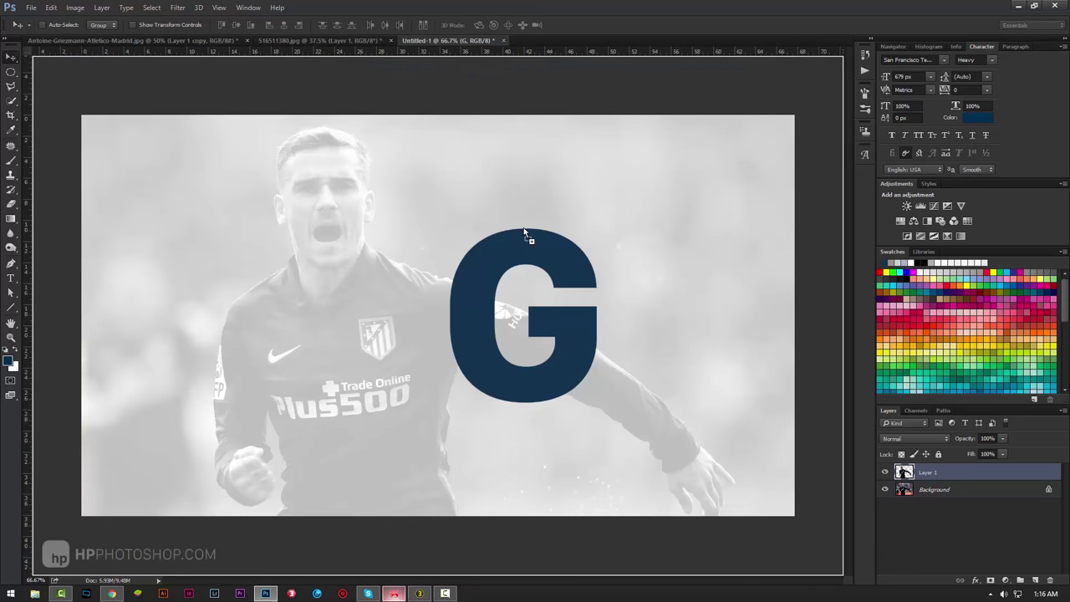
Step: Drop the player into Untitled-1, scale it to about 31% and place it over the G
mouse_move(435, 41)
mouse_down()
mouse_move(460, 249)
mouse_move(400, 288)
mouse_up()
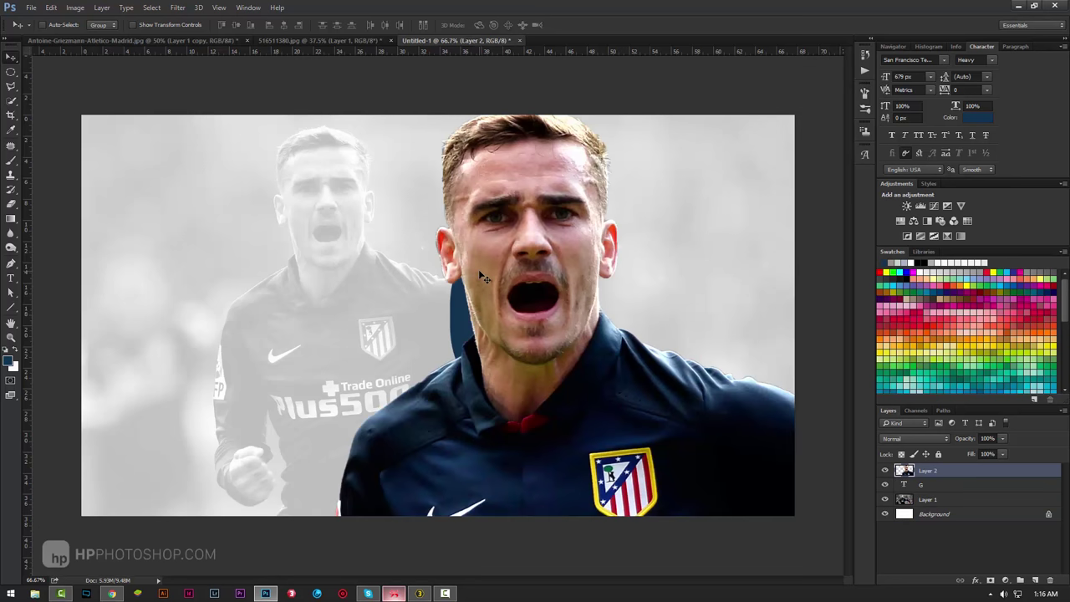
key(ctrl+t)
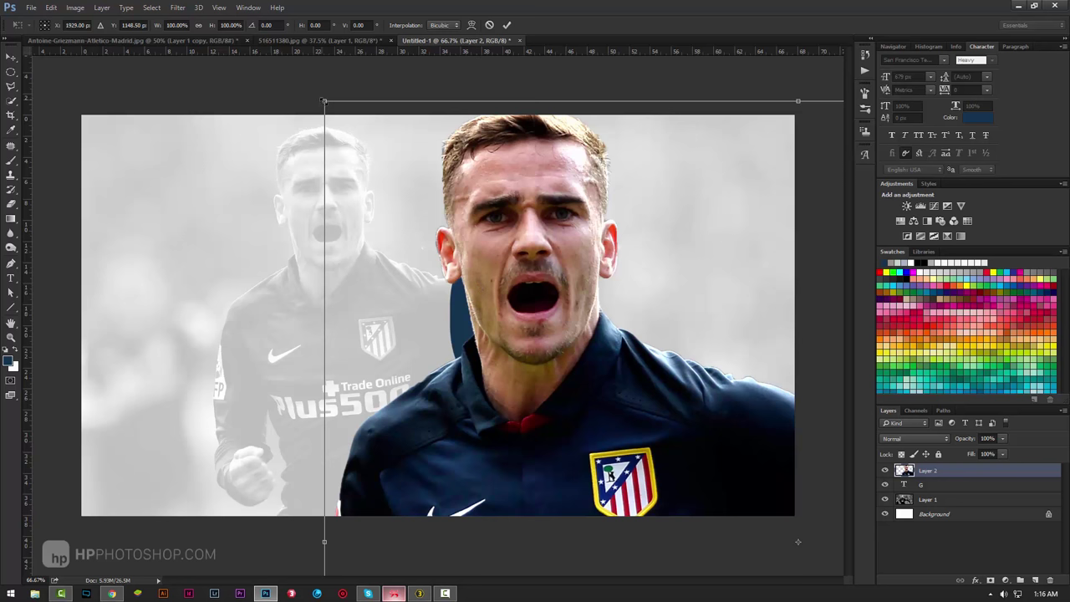
drag(333, 111, 500, 358)
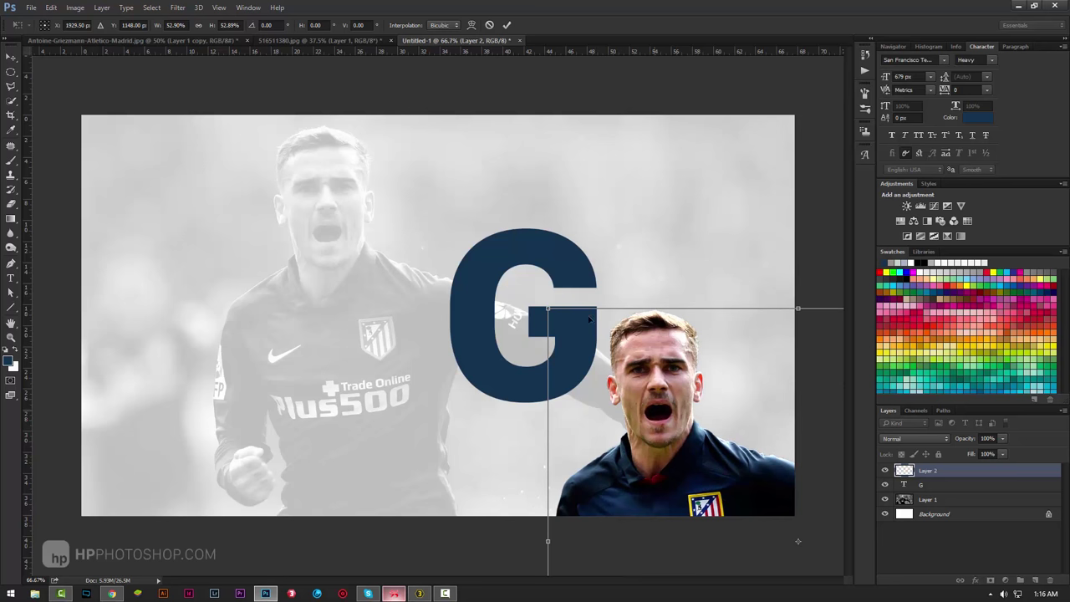
drag(593, 363, 426, 155)
mouse_move(382, 103)
mouse_down()
mouse_move(474, 233)
mouse_move(442, 219)
mouse_up()
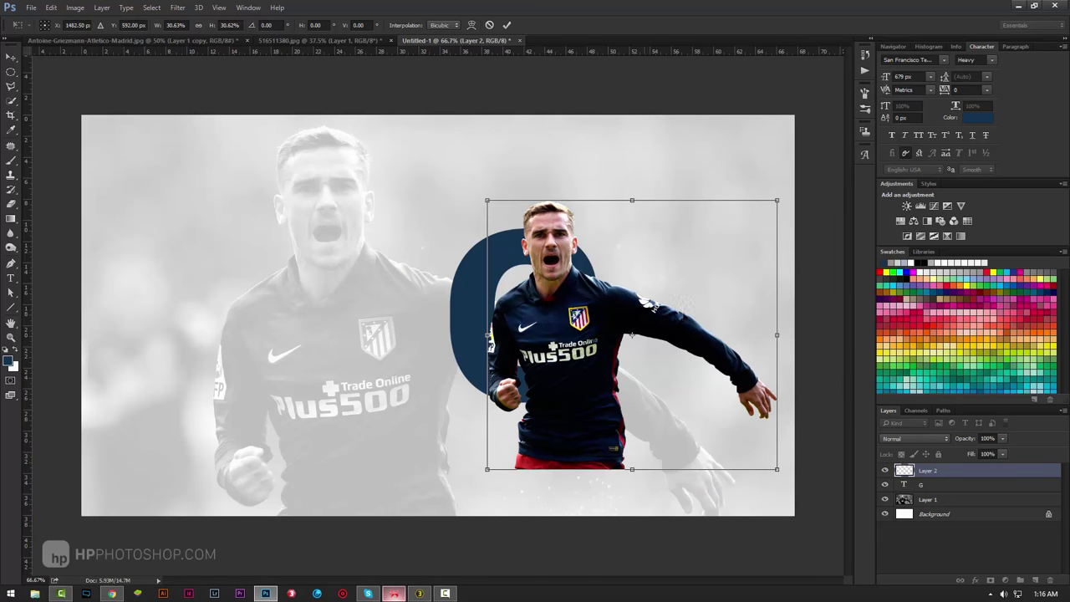
drag(692, 326, 632, 276)
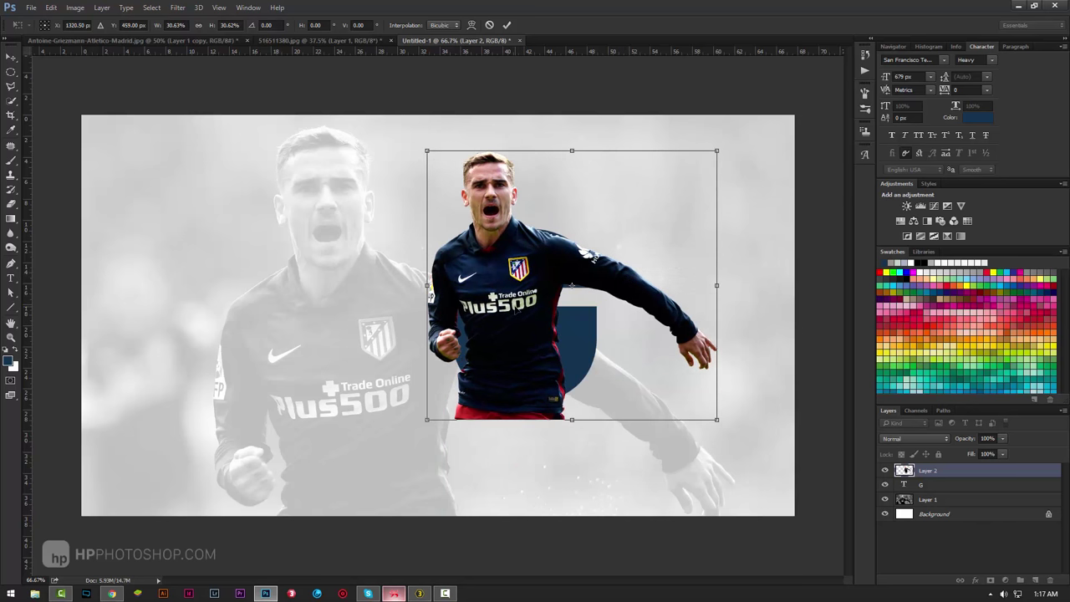
key(Return)
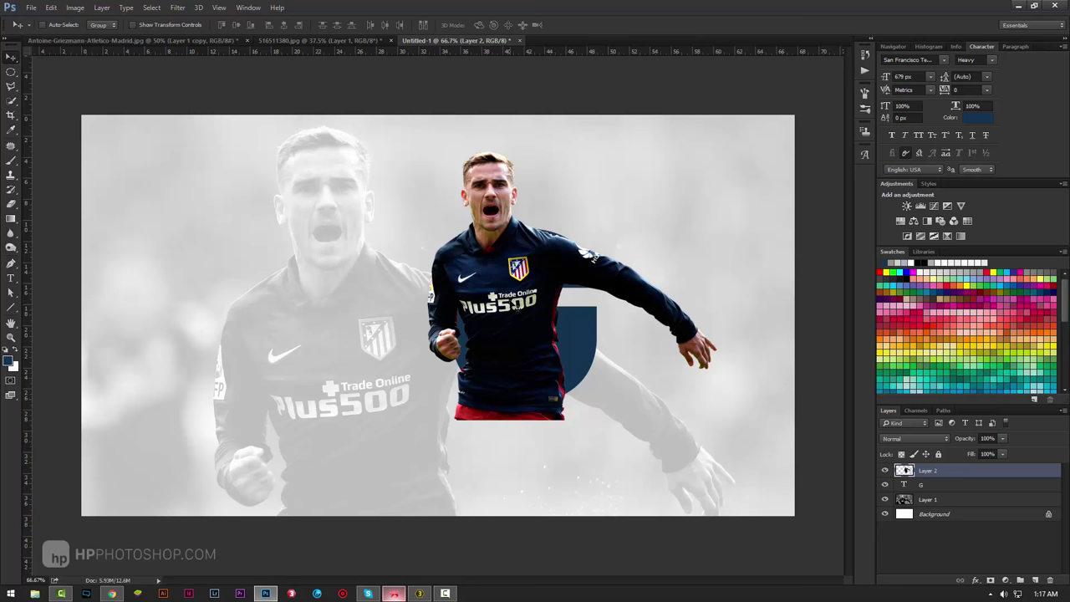
drag(515, 301, 526, 276)
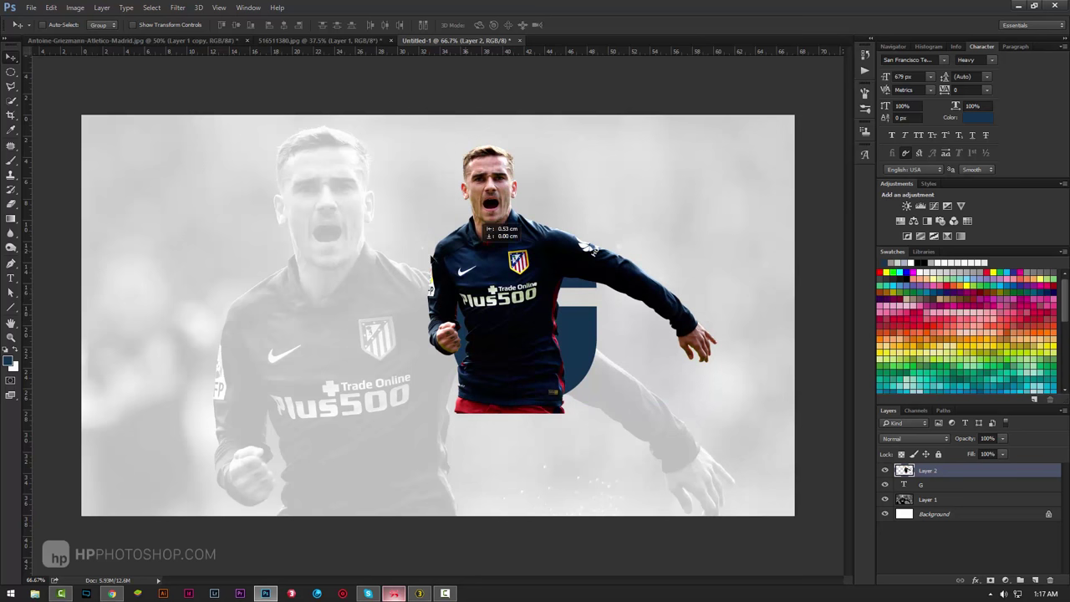
mouse_move(538, 228)
mouse_down()
mouse_move(383, 249)
mouse_move(534, 232)
mouse_up()
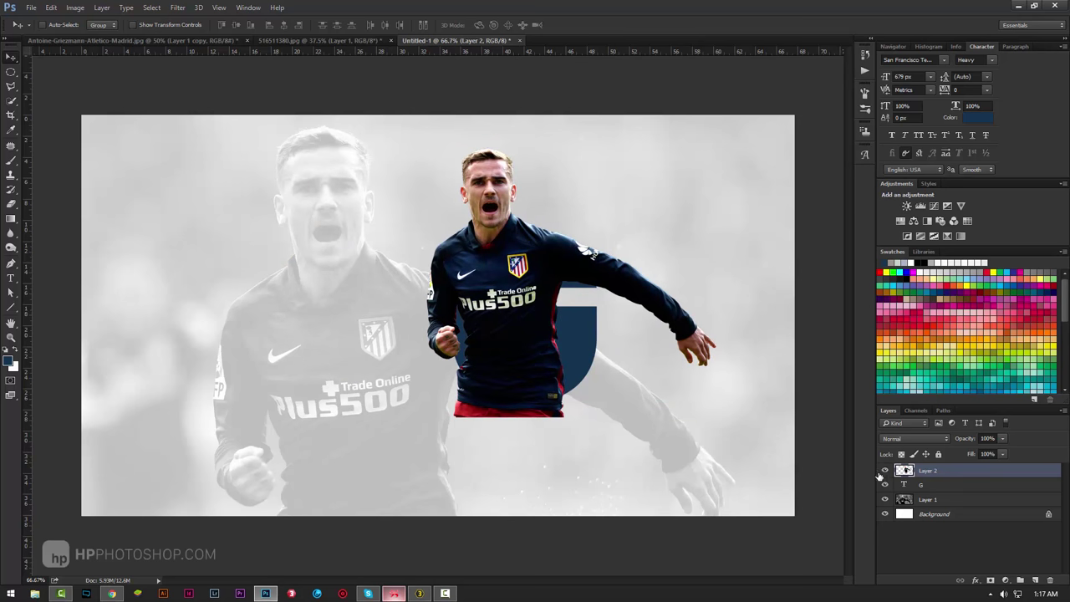
Step: Hide the player cut-out Layer 2 and select the G text layer
click(885, 470)
key(ctrl+alt+g)
click(885, 470)
click(949, 487)
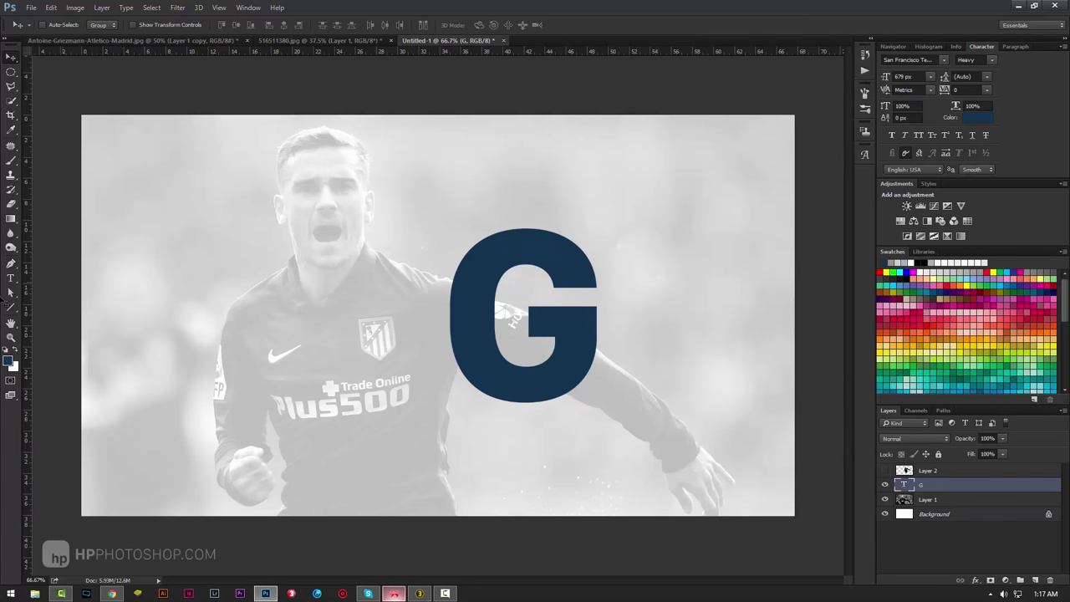
Step: Set the foreground colour to dark grey #2d2d2d
click(10, 360)
drag(762, 256, 699, 262)
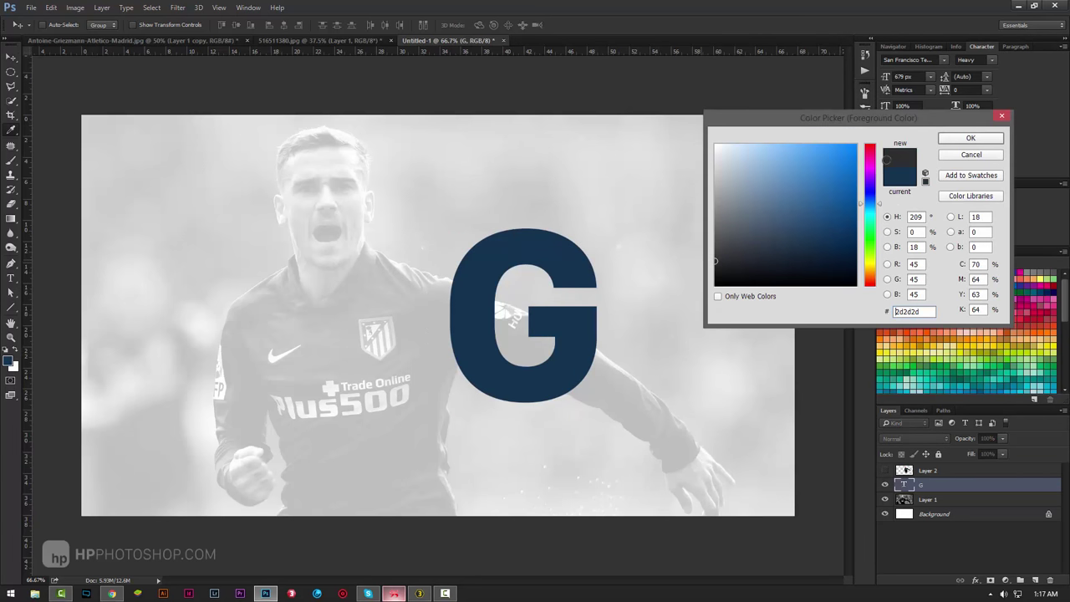
click(981, 142)
click(10, 360)
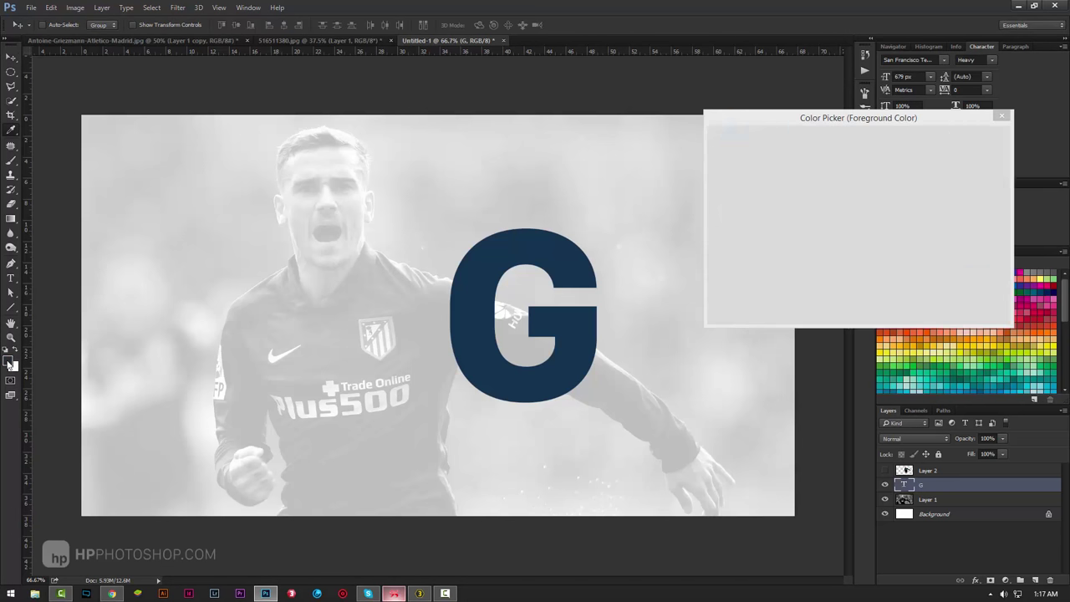
click(977, 138)
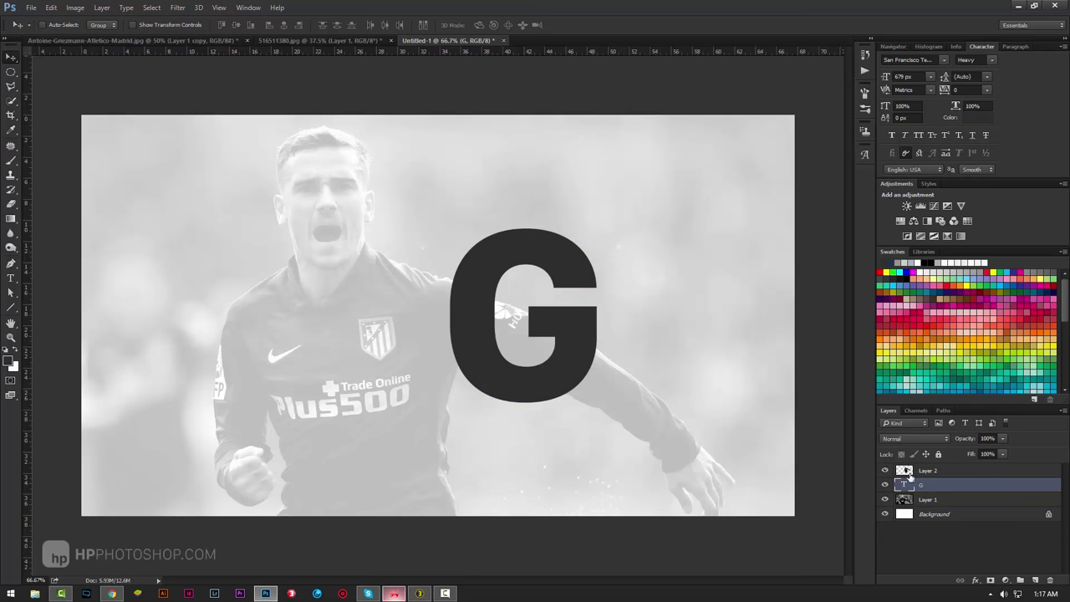
Step: Show Layer 2, apply Create Clipping Mask to clip it to the G, then reselect the G layer
alt+click(911, 478)
click(956, 478)
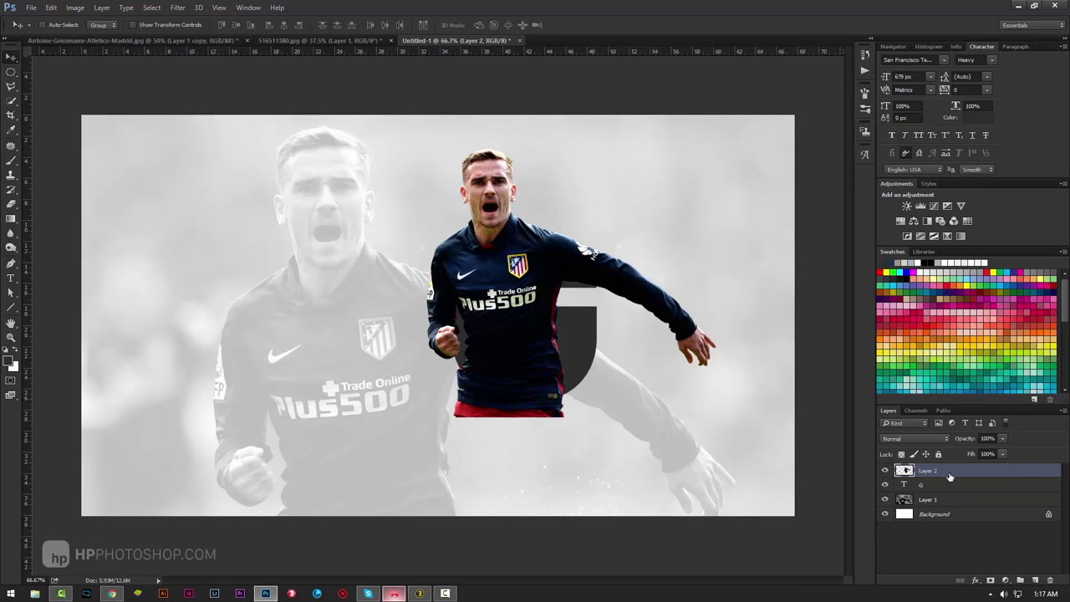
right_click(950, 476)
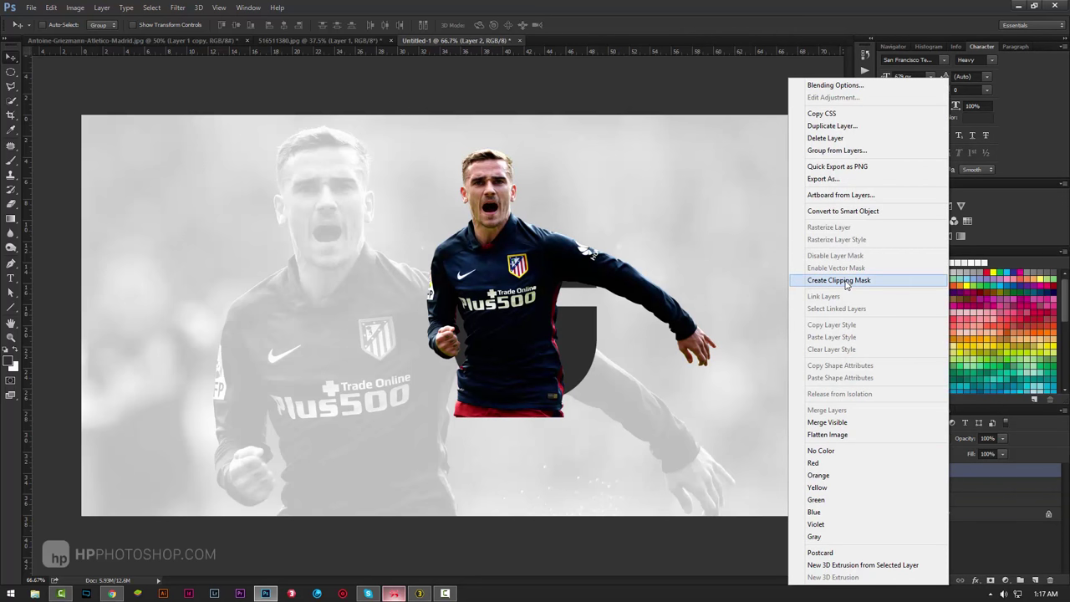
click(846, 282)
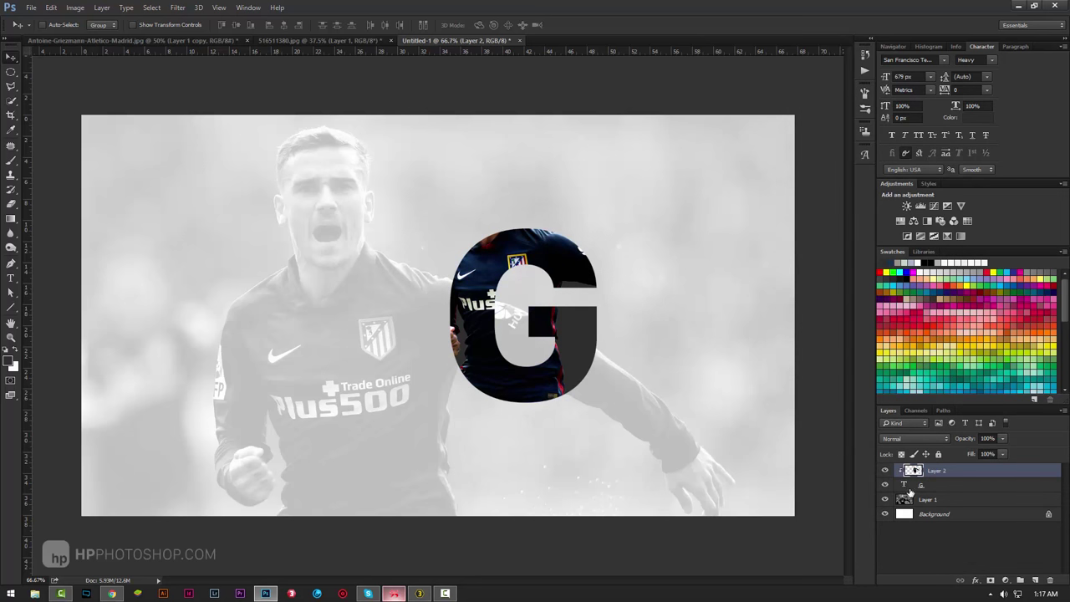
click(910, 490)
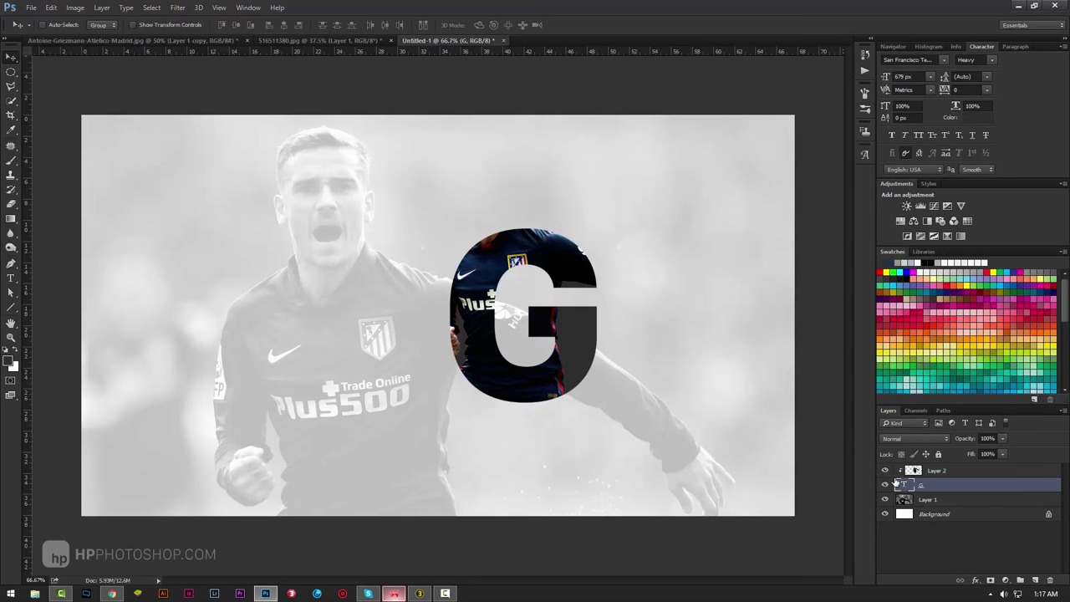
Step: Recolour the G medium grey #575757, then select the player layer, Layer 2
click(10, 361)
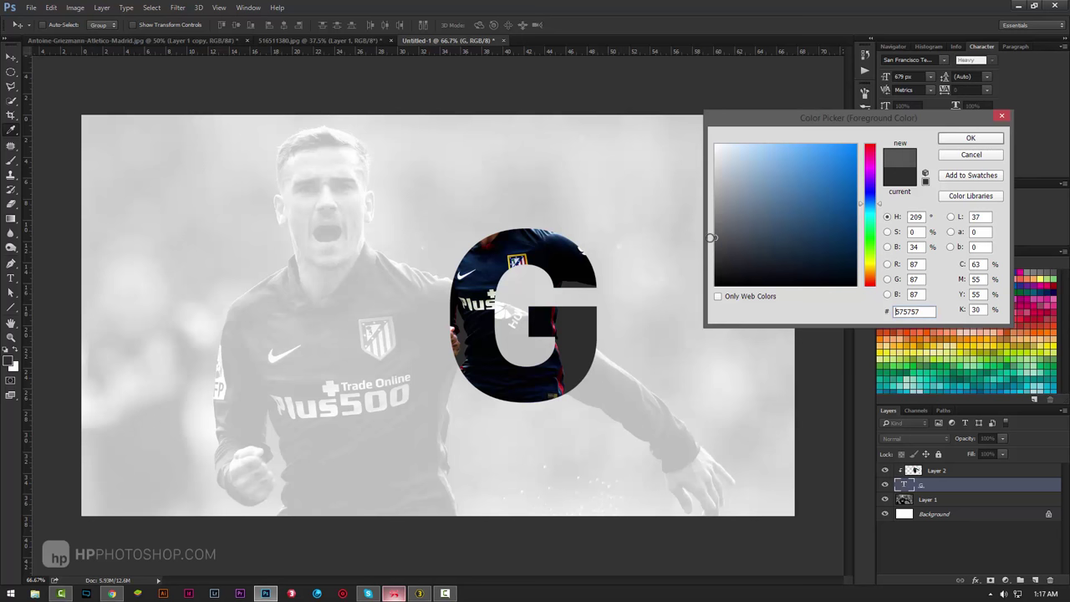
click(971, 138)
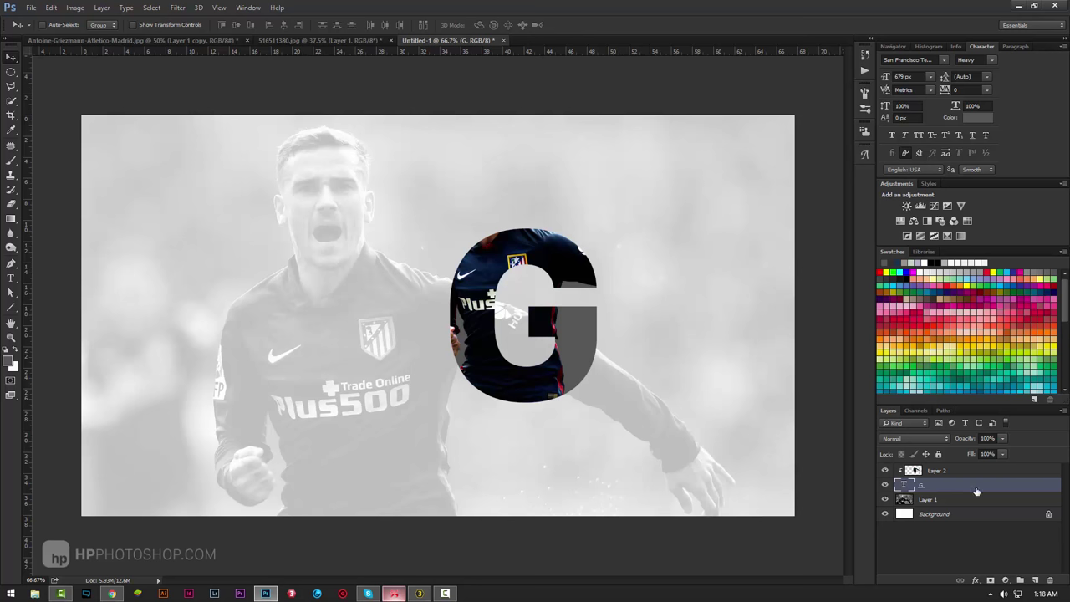
key(alt+bracketright)
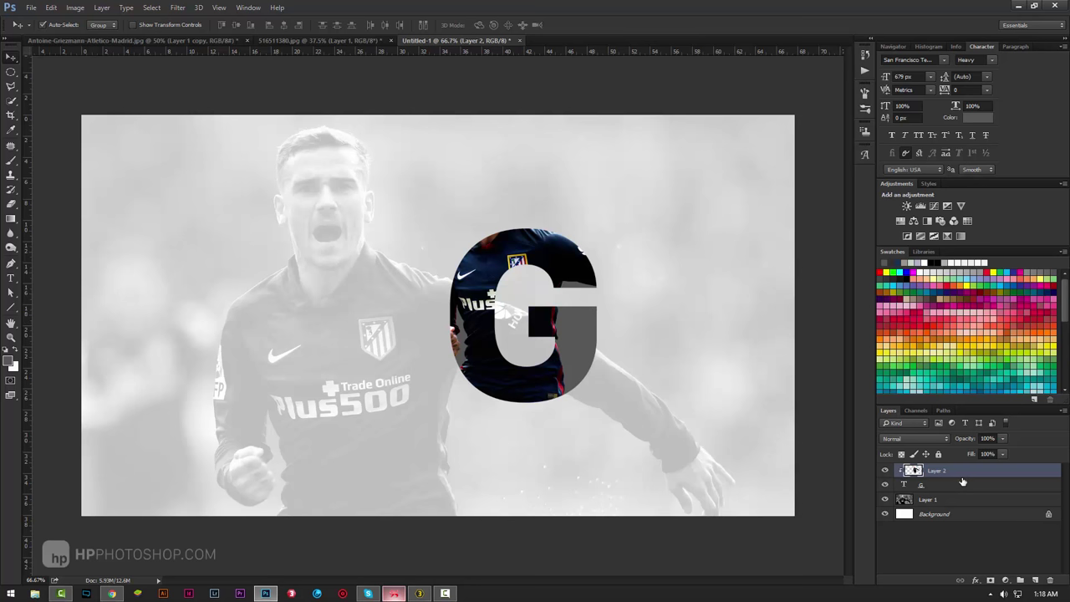
Step: Duplicate Layer 2, release the copy from the clip, and give it an inverted black mask
key(ctrl+j)
key(ctrl+alt+g)
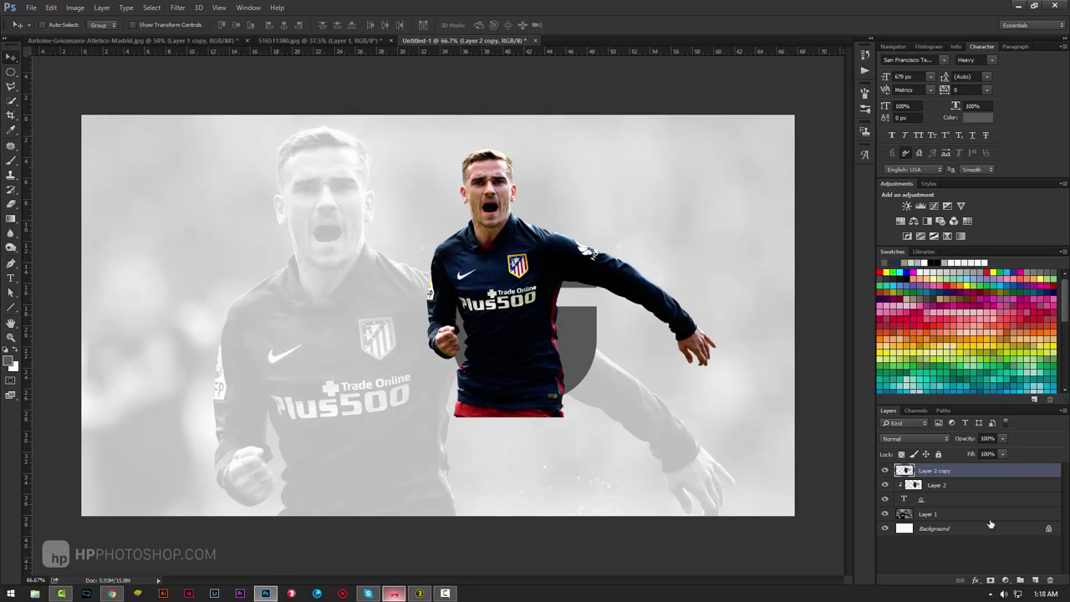
click(993, 580)
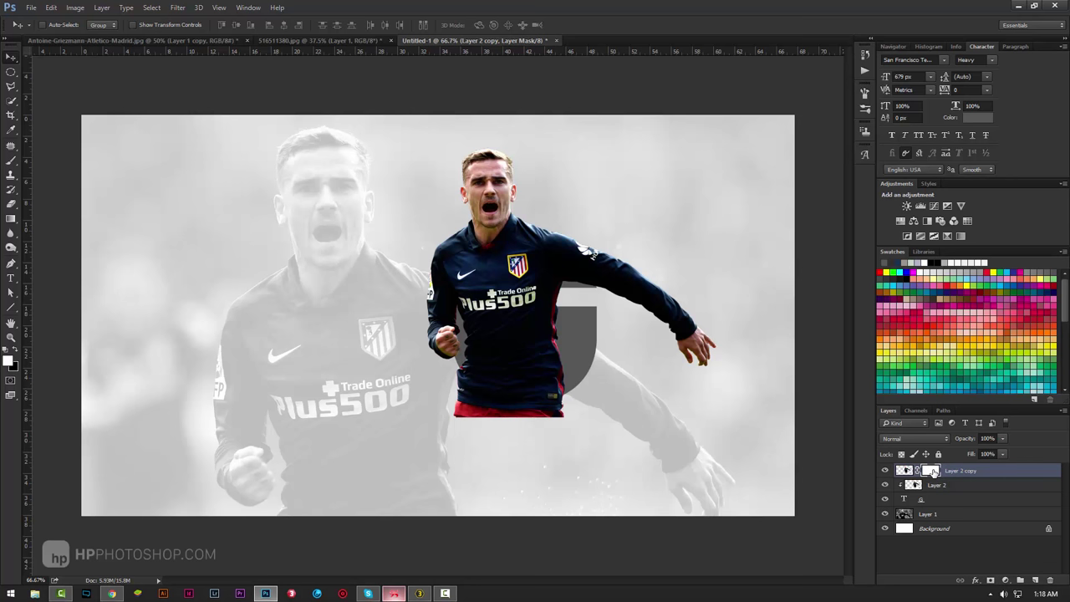
key(ctrl+i)
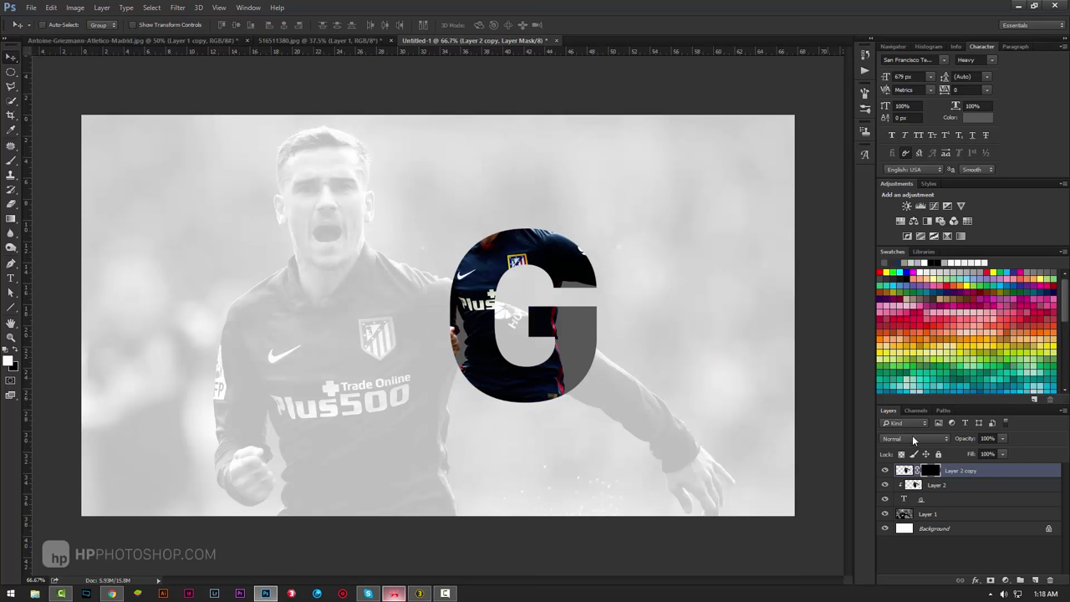
Step: Set up the Brush tool with adjusted hardness and begin choosing the paint colour
click(12, 162)
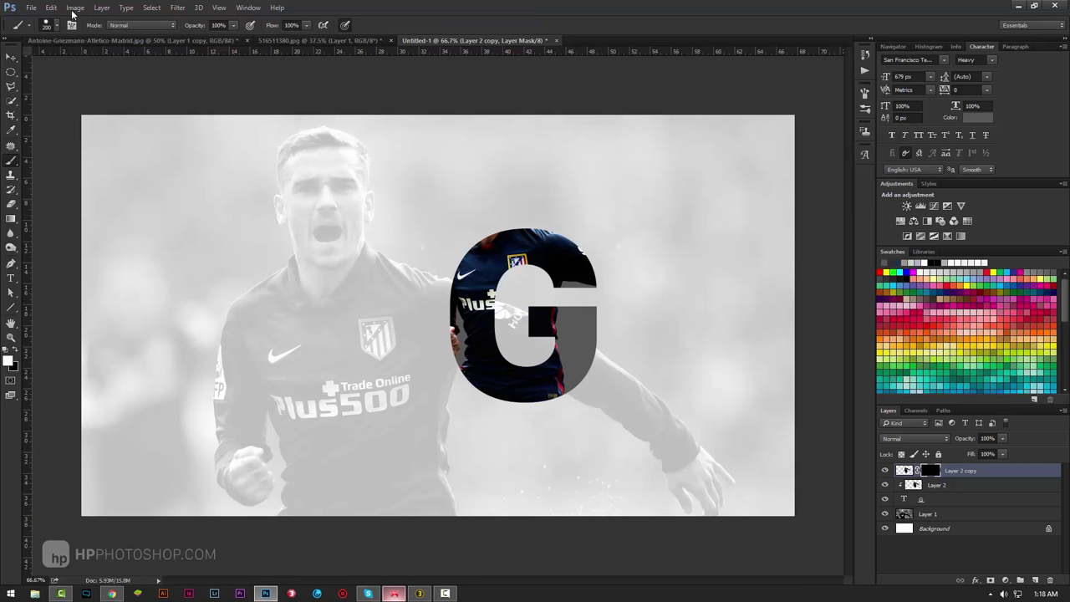
click(47, 25)
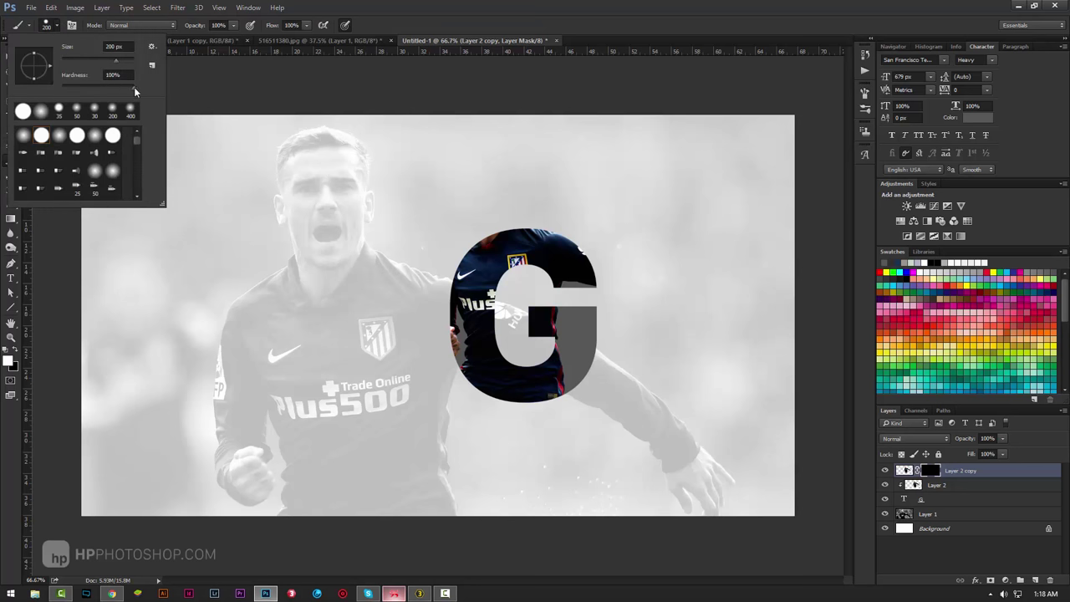
click(117, 74)
click(633, 10)
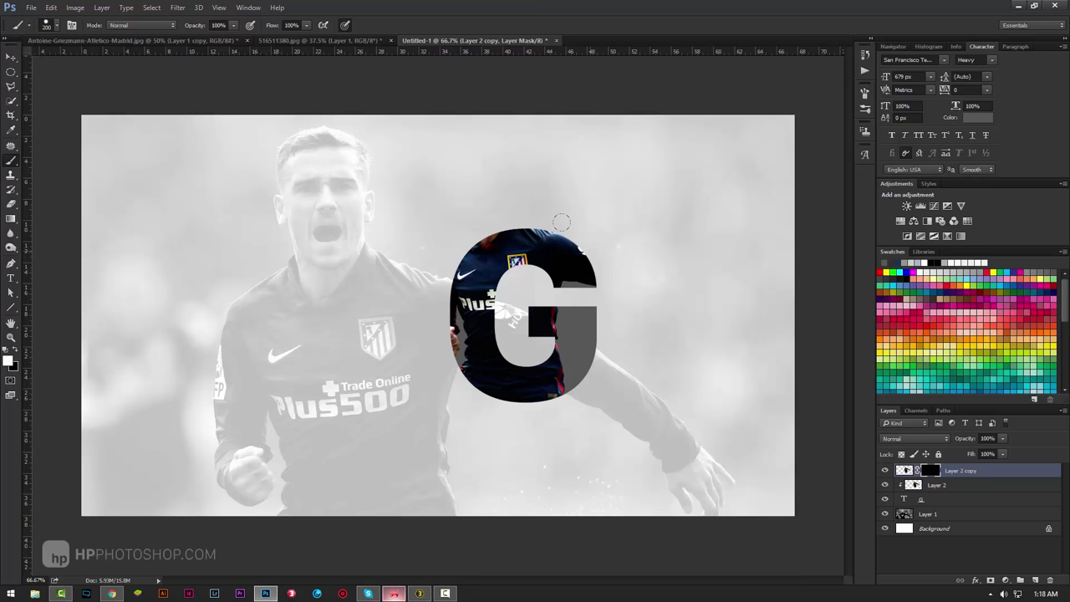
click(10, 362)
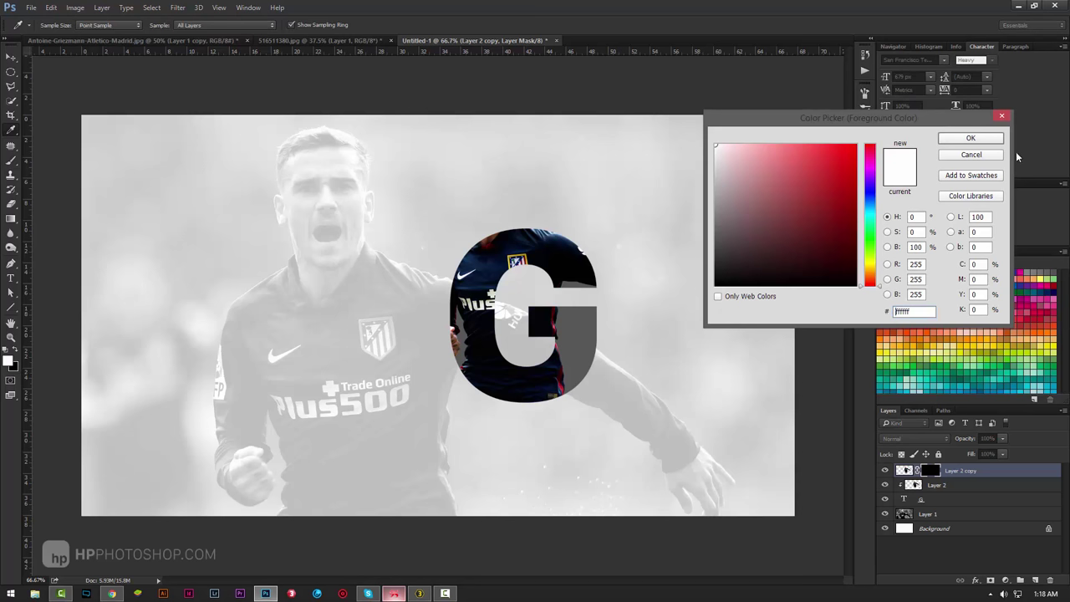
Step: Paint white on Layer 2 copy's mask to reveal the shoulder, arm, head, fist and torso
click(971, 138)
key(b)
mouse_move(615, 261)
mouse_down()
mouse_move(587, 236)
mouse_move(639, 287)
mouse_up()
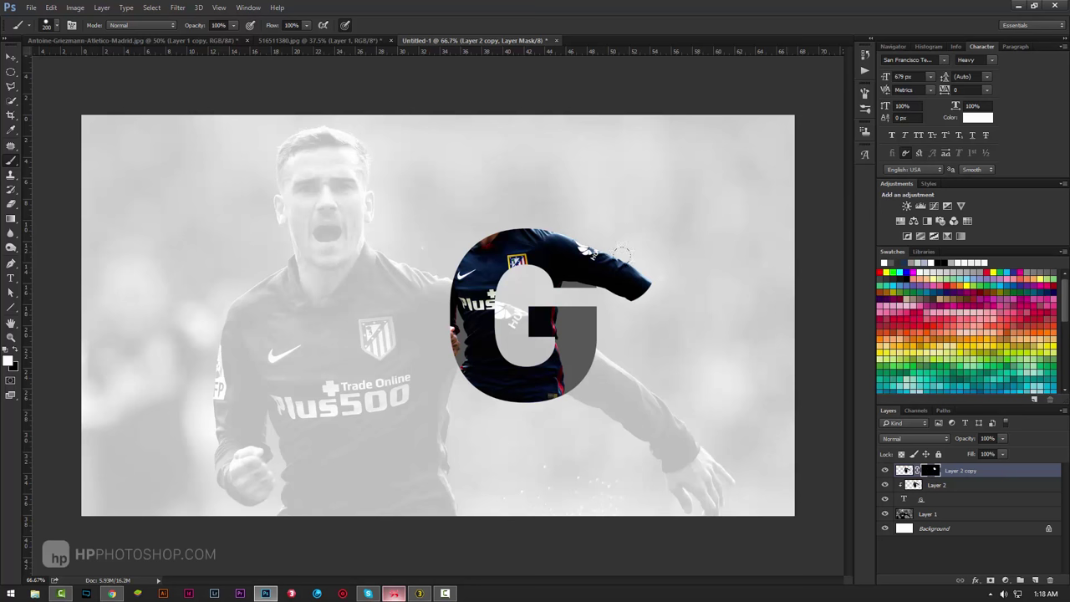
drag(668, 274, 656, 299)
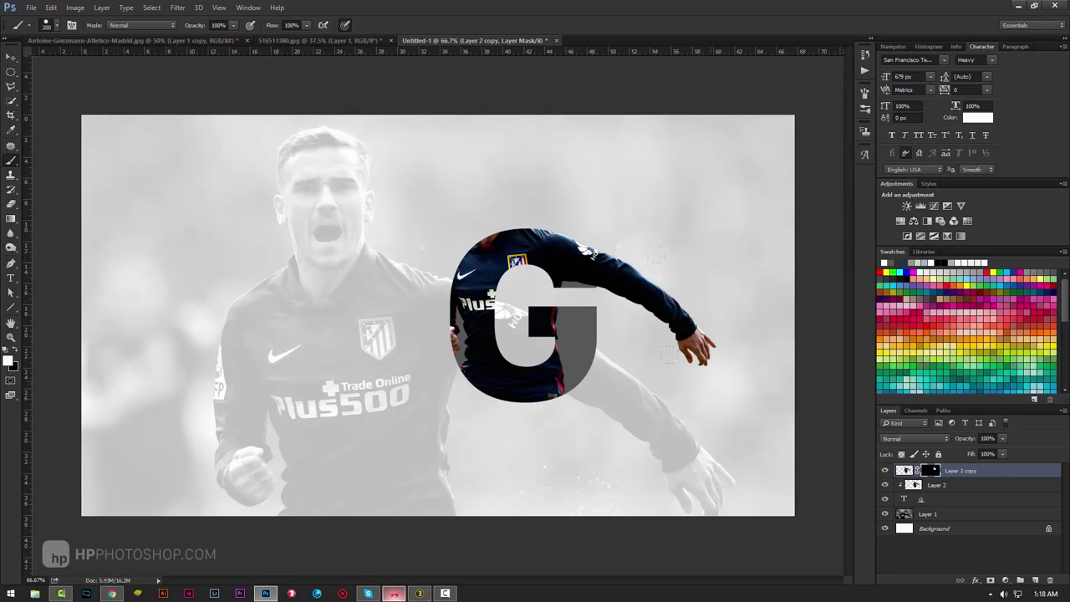
mouse_move(498, 173)
mouse_down()
mouse_move(477, 226)
mouse_move(485, 155)
mouse_move(443, 268)
mouse_move(403, 333)
mouse_up()
drag(462, 372, 461, 414)
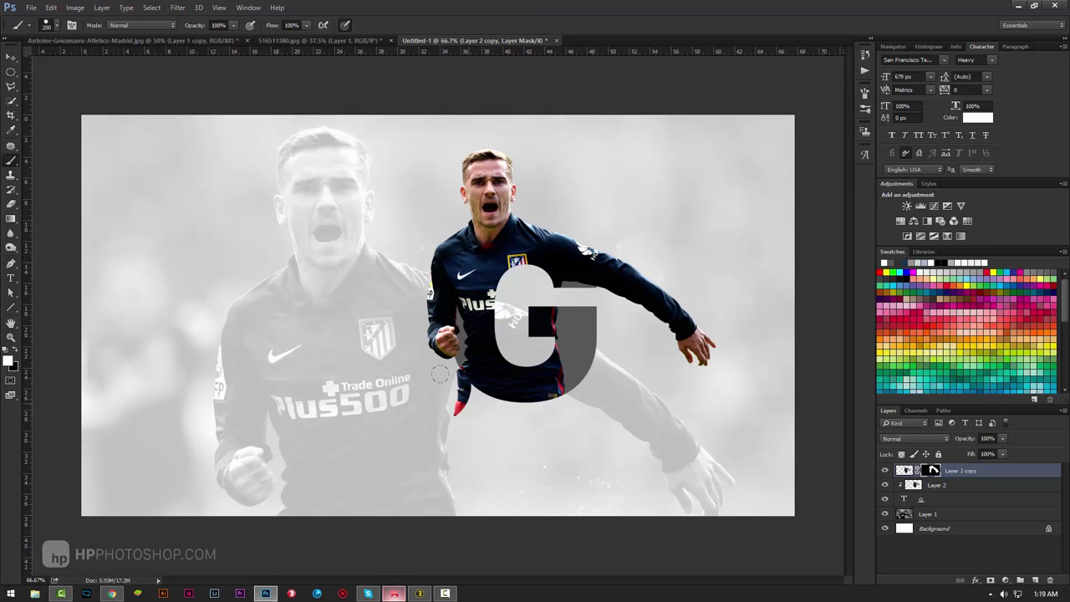
Step: Swap the paint colours and touch up the mask along the arm edge
key(x)
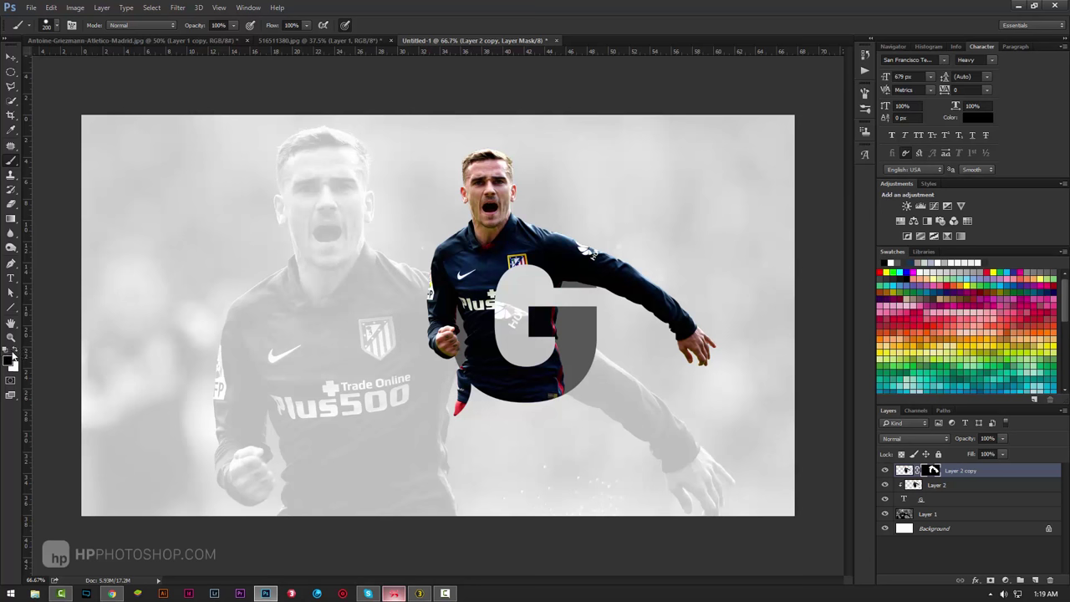
key(x)
key(x)
drag(462, 369, 462, 414)
click(11, 278)
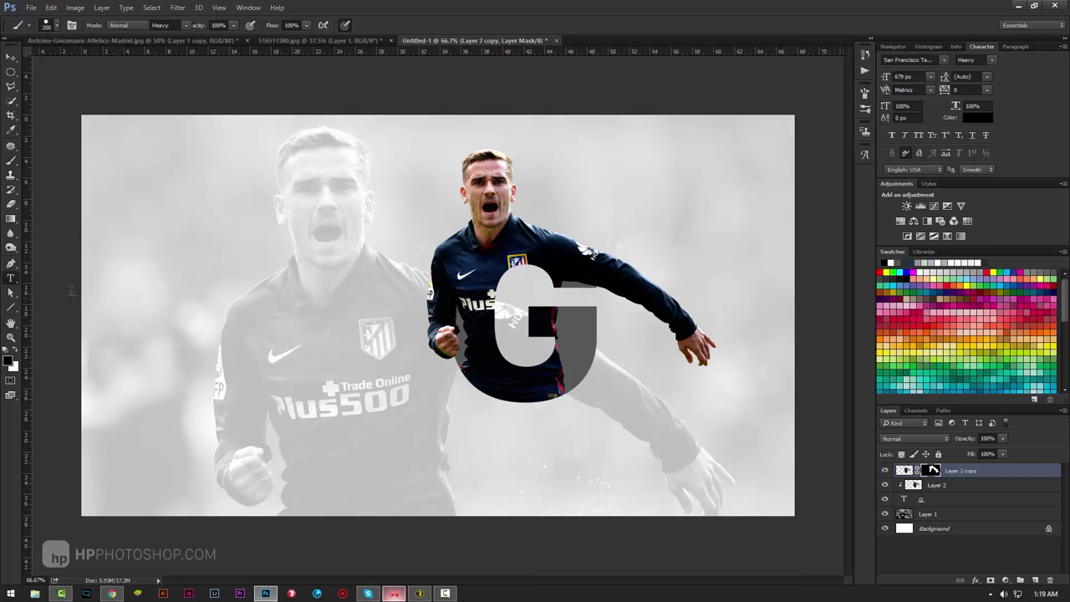
Step: Start a 72 px text layer reading 'Antoine' / 'Gri', then copy 'griezmann' from the browser
click(191, 313)
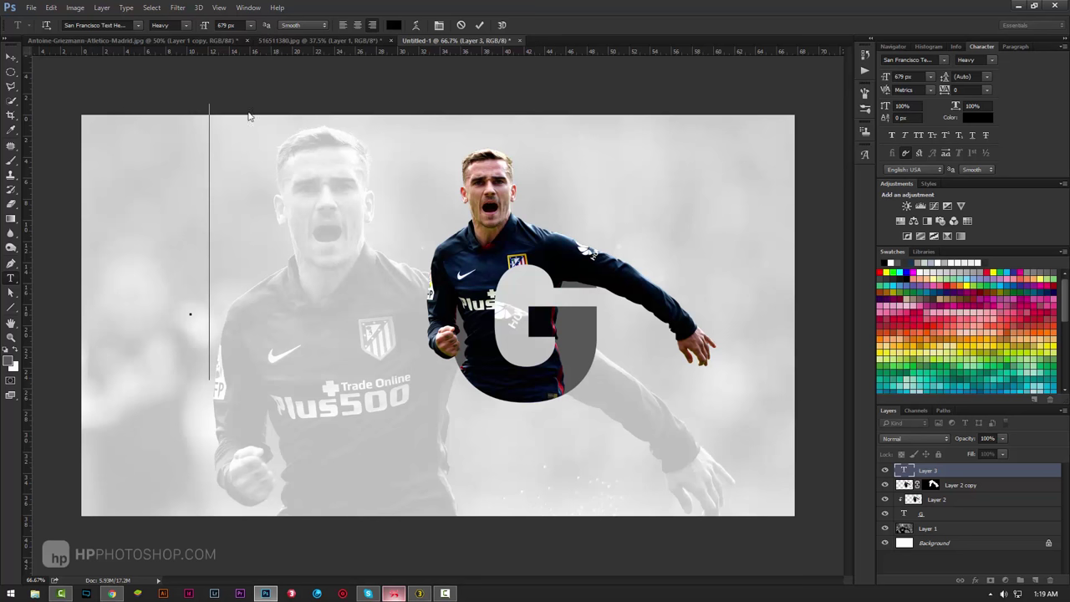
click(250, 25)
click(240, 214)
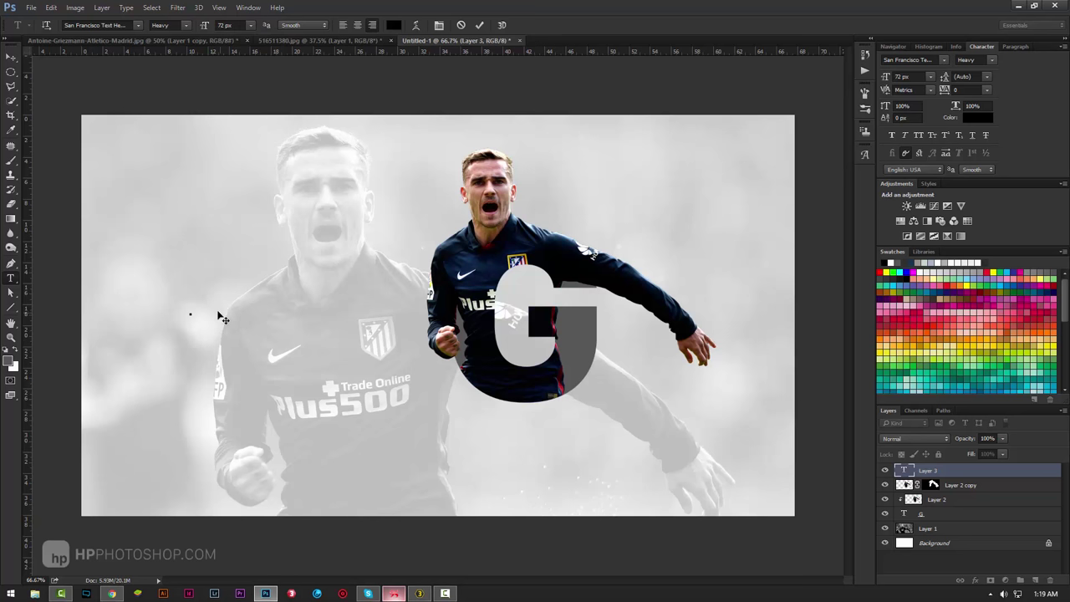
text(An)
text(toine)
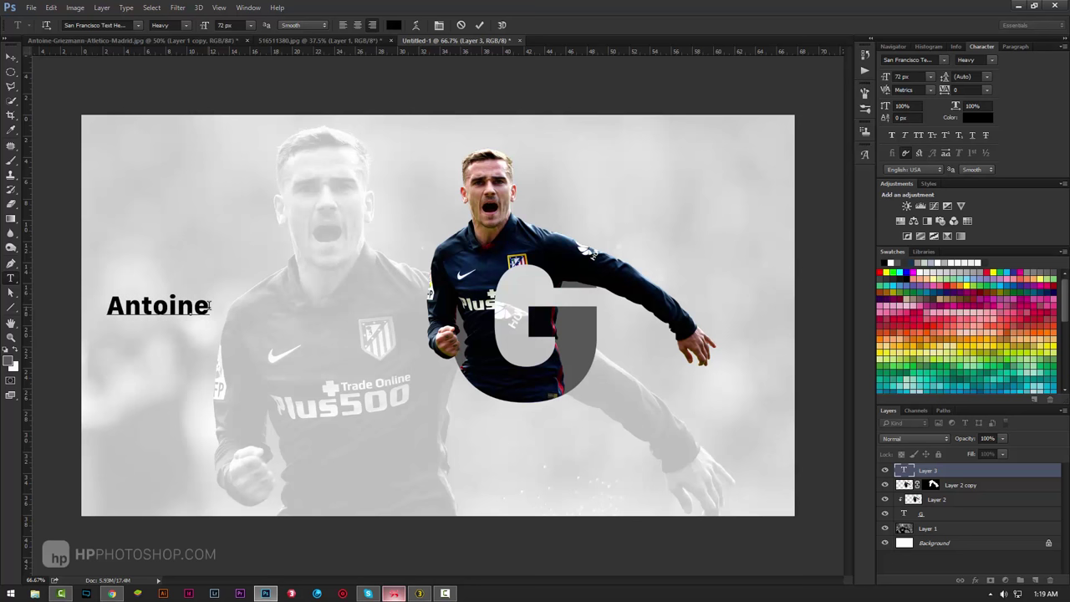
key(Return)
text(G)
text(ri)
click(111, 593)
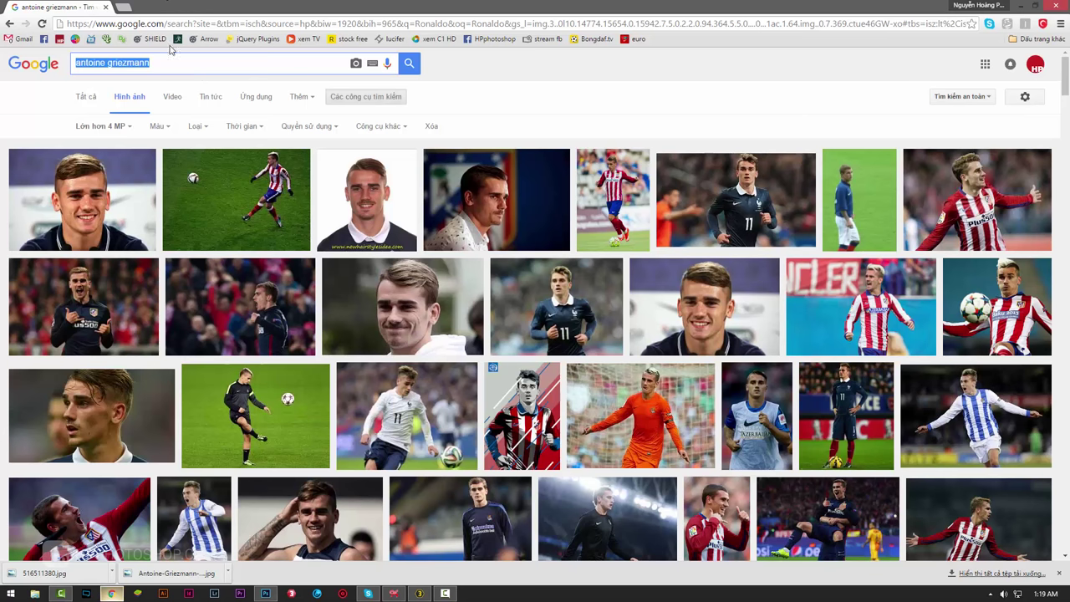
drag(154, 64, 109, 67)
key(ctrl+c)
Step: Paste the surname, shift the text block right, and delete the extra 'rig' so it reads Griezmann
click(265, 594)
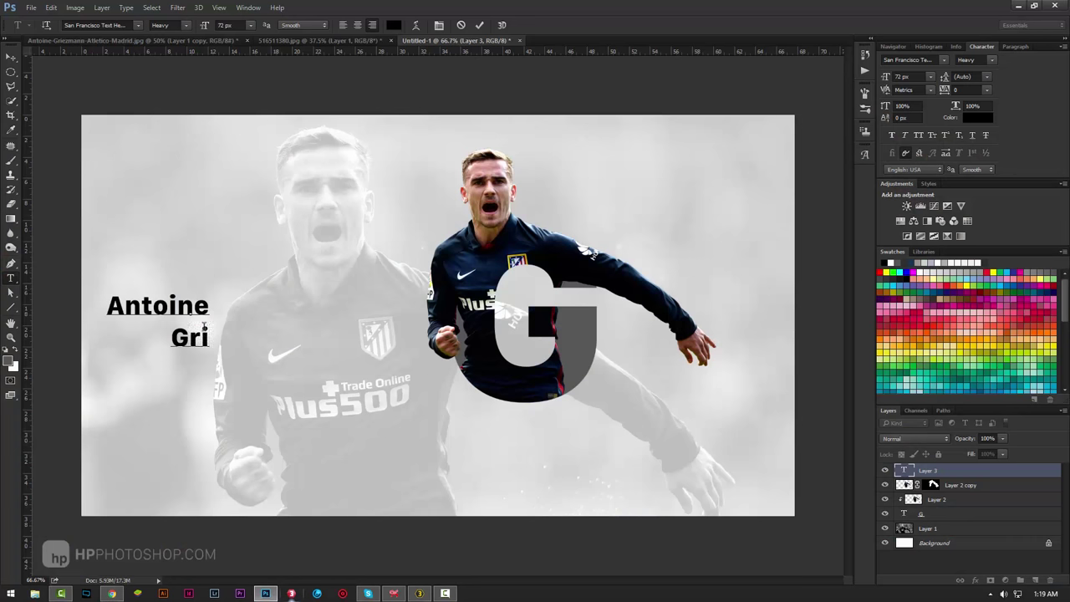
key(ctrl+v)
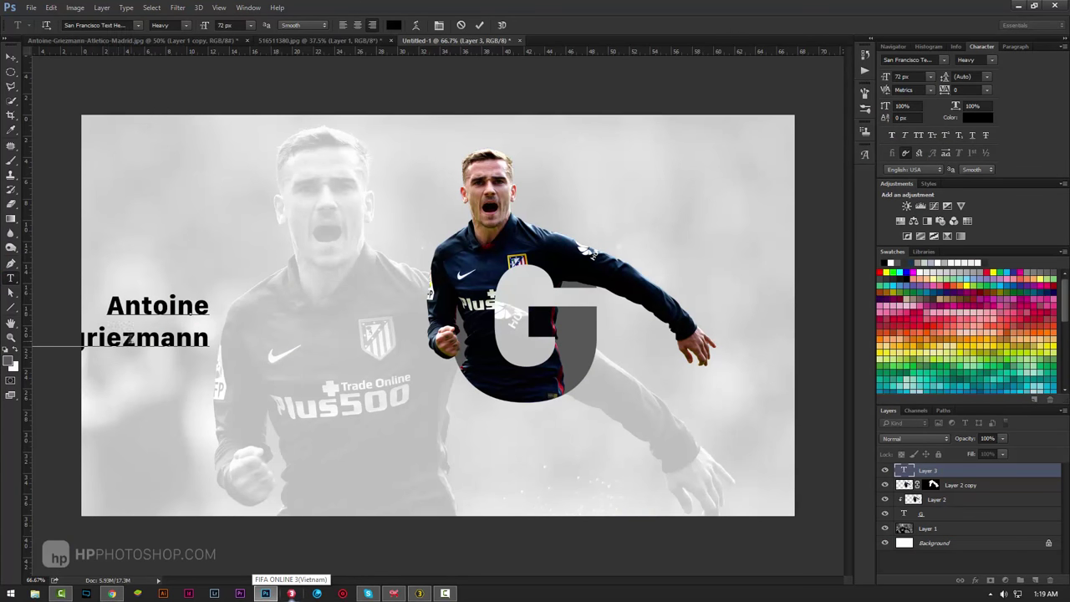
mouse_move(161, 275)
mouse_down()
mouse_move(391, 266)
mouse_move(325, 271)
mouse_up()
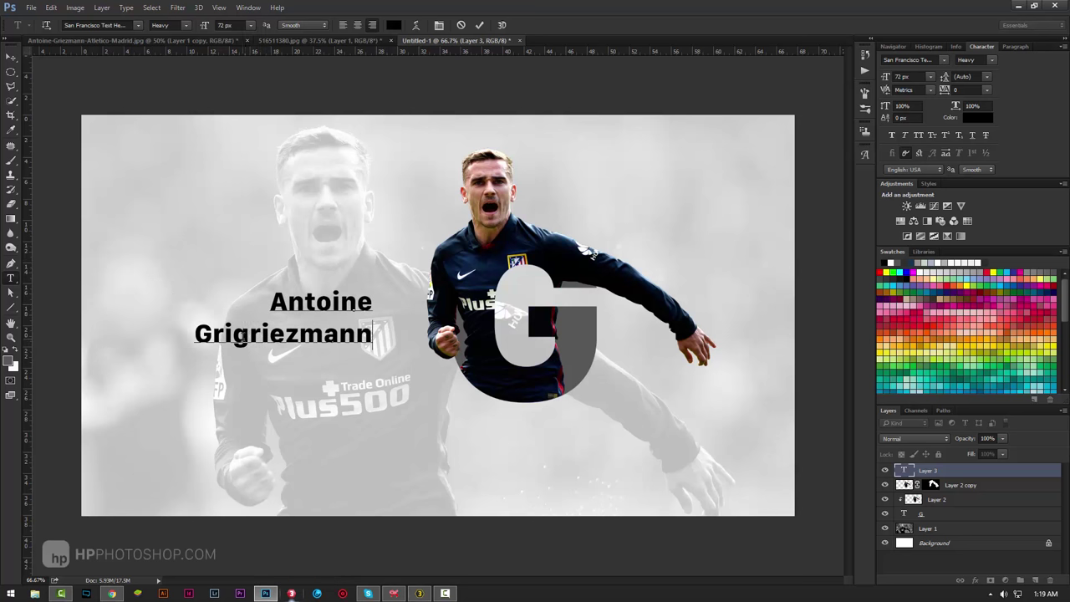
drag(250, 334, 214, 335)
key(BackSpace)
key(ctrl+a)
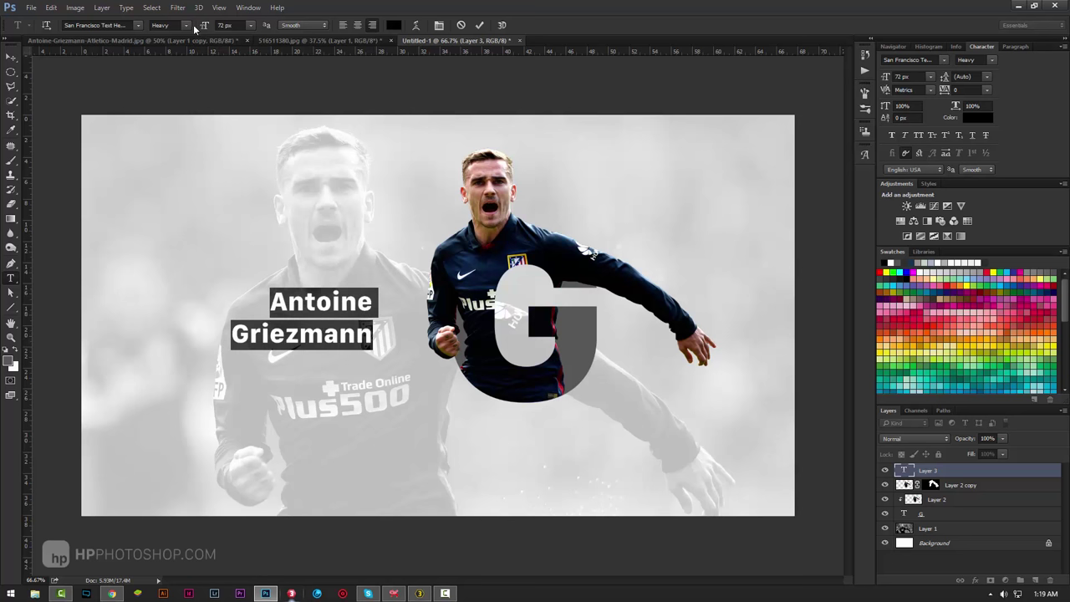
click(186, 26)
Step: Switch the whole name text to the Light font style and preview it
click(185, 58)
key(ctrl+h)
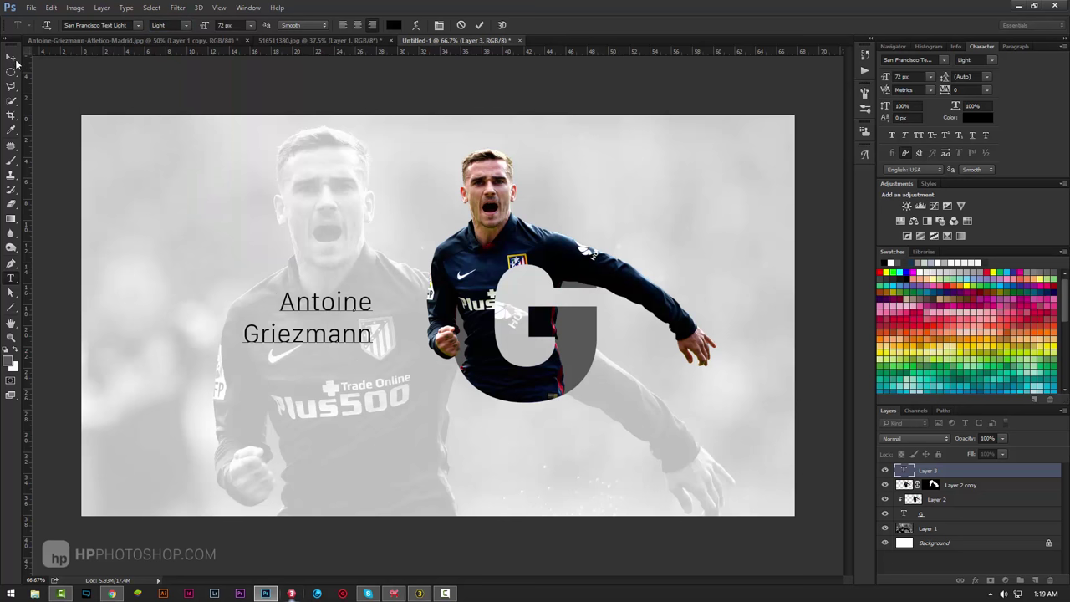
click(327, 335)
drag(371, 337, 279, 302)
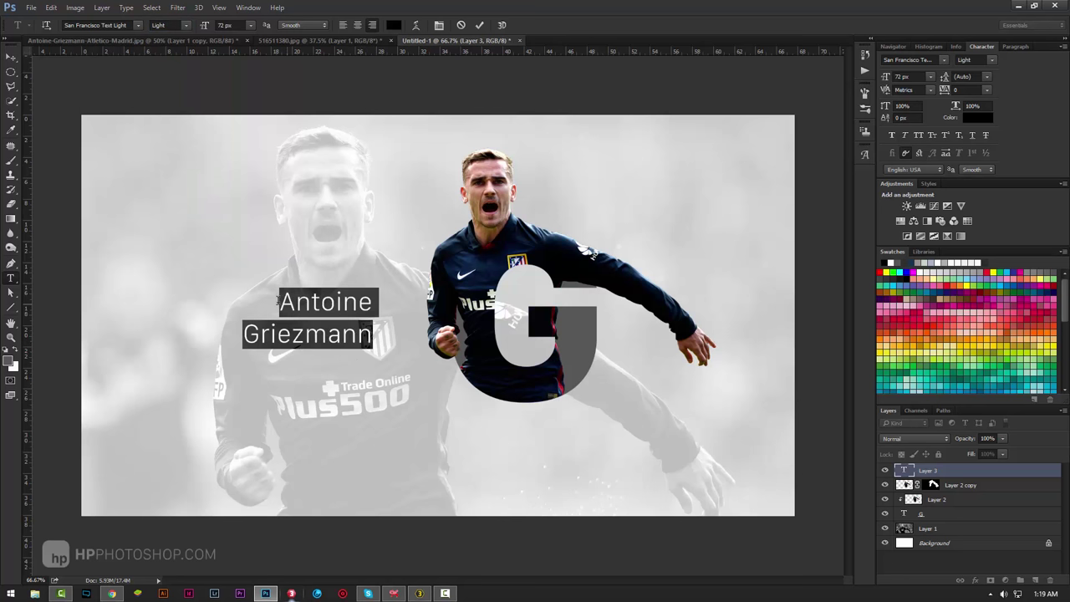
click(342, 334)
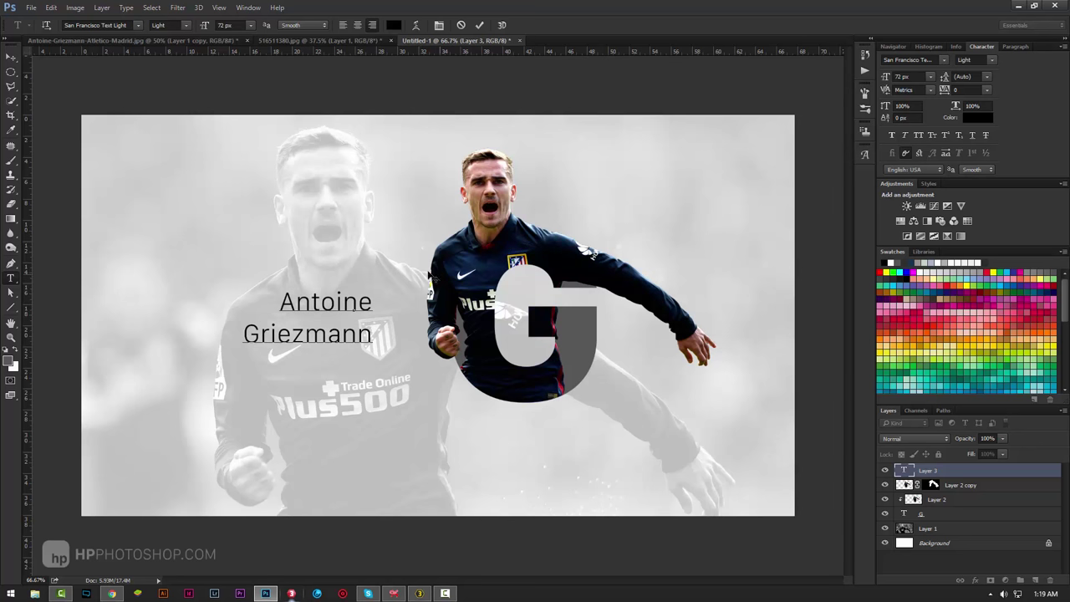
Step: Colour the name navy #0f375d, sampled from the player's jersey
drag(373, 335, 272, 299)
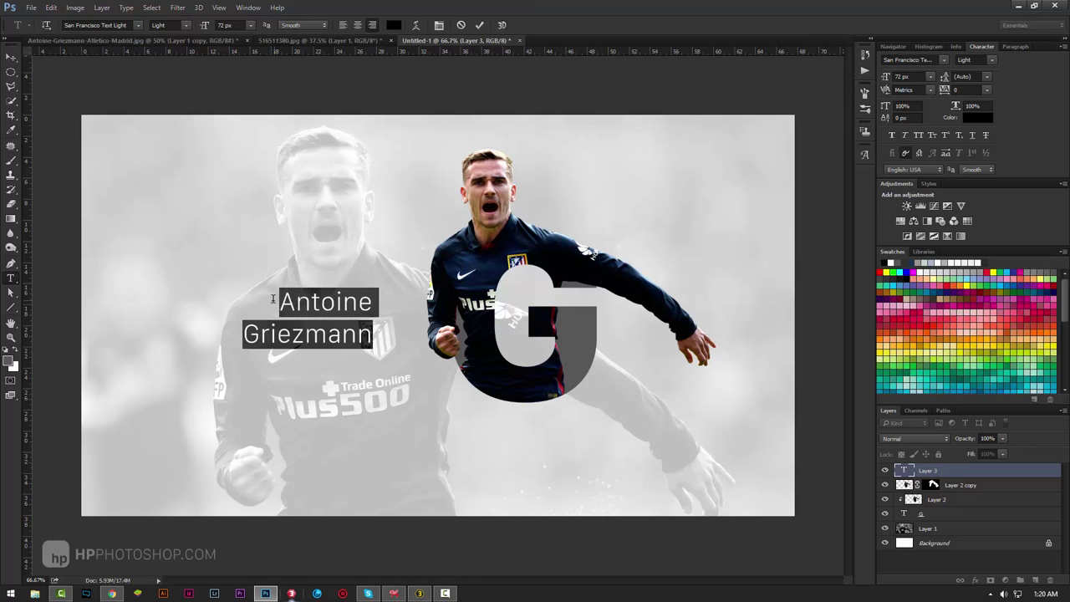
click(9, 362)
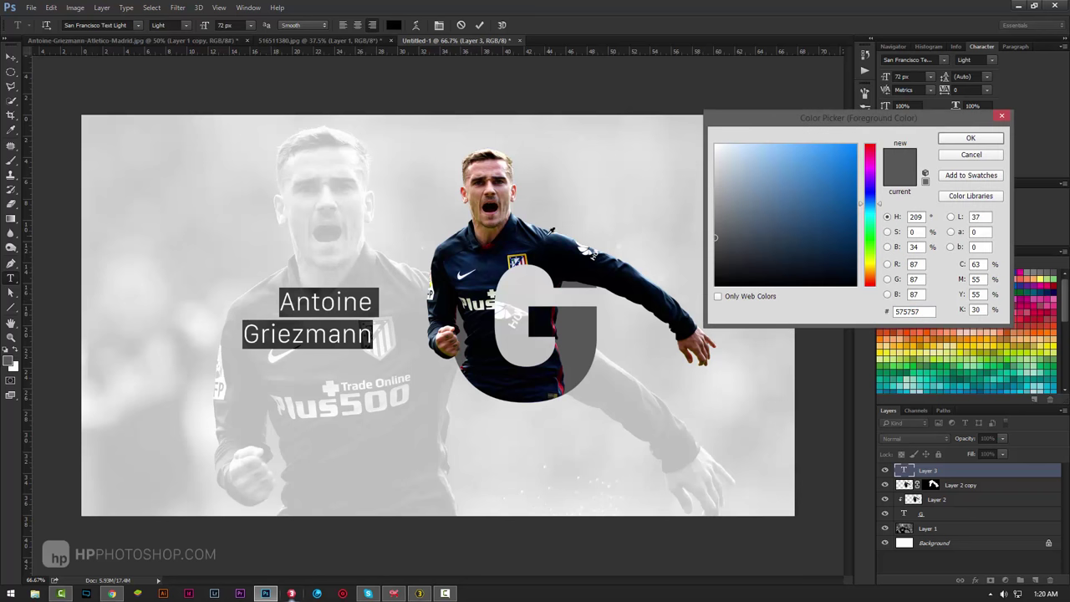
drag(552, 230, 556, 233)
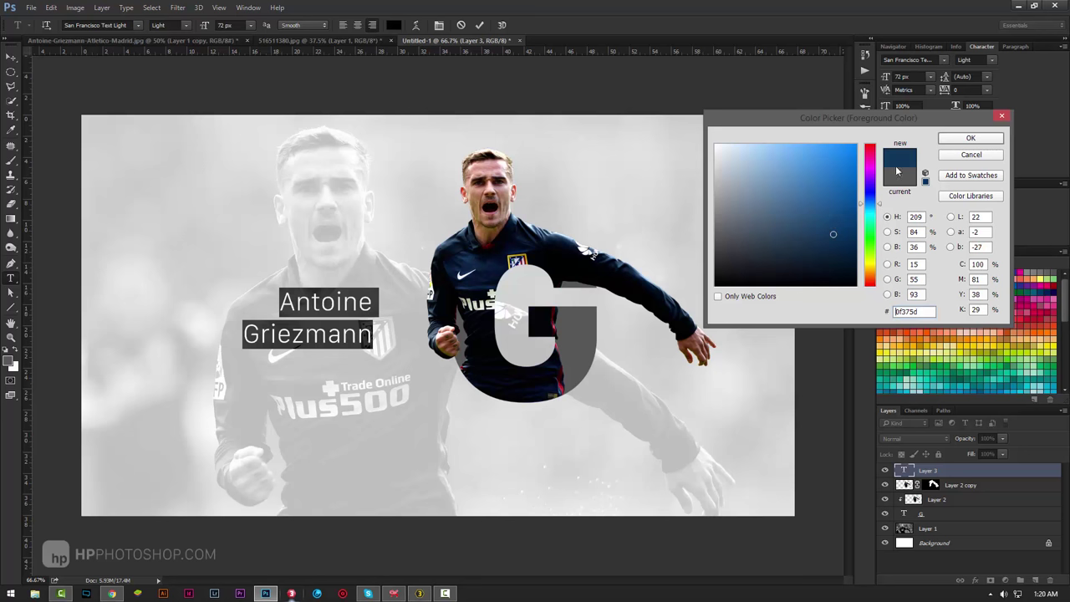
click(971, 138)
click(276, 314)
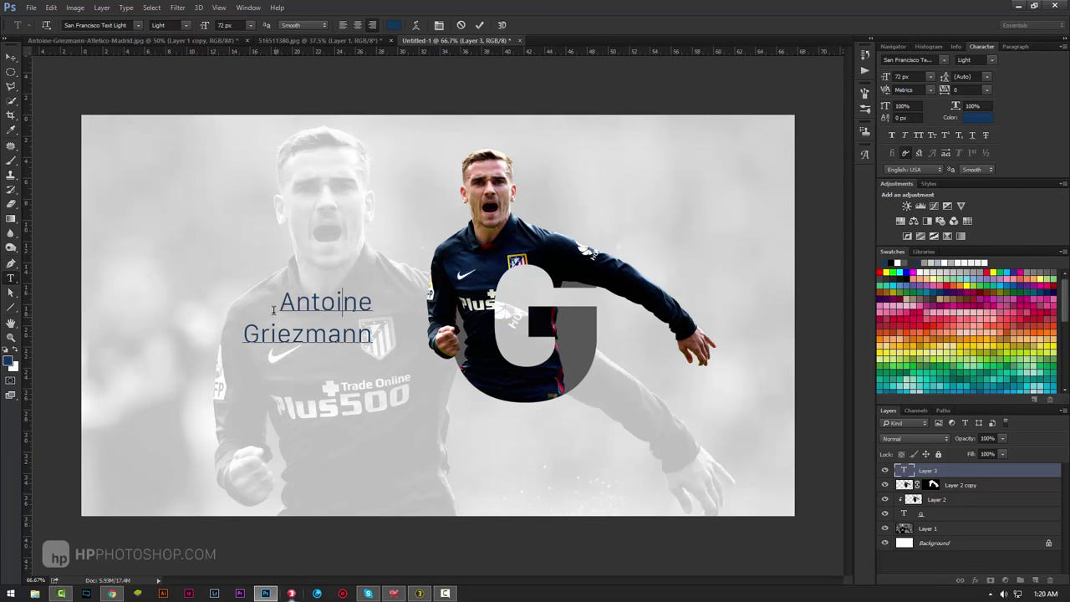
click(343, 303)
drag(372, 337, 226, 336)
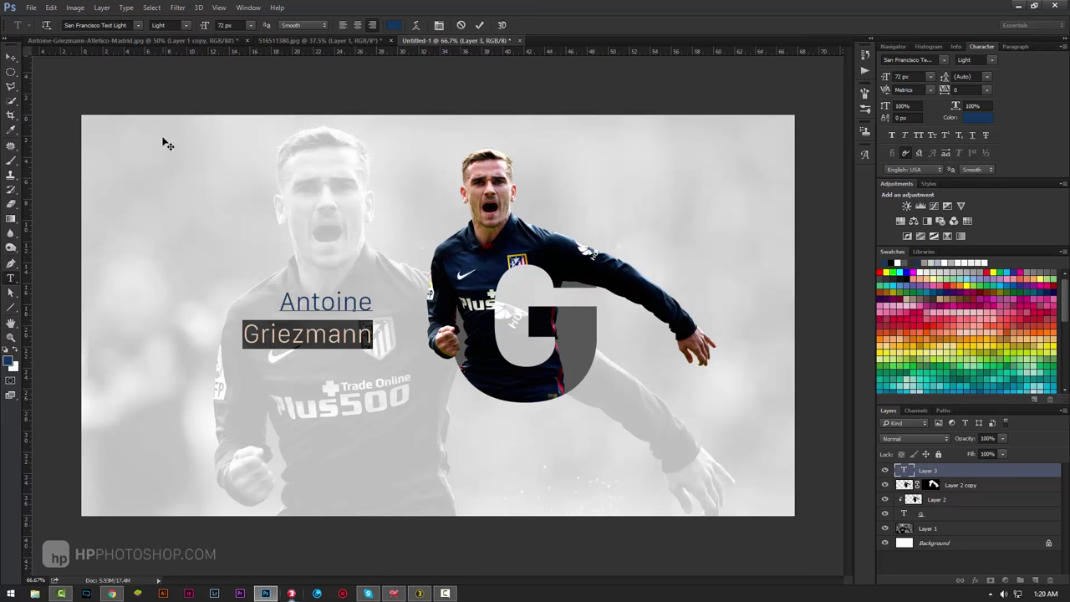
Step: Make 'Griezmann' Bold and tighten the line spacing to 63.01 px
click(188, 26)
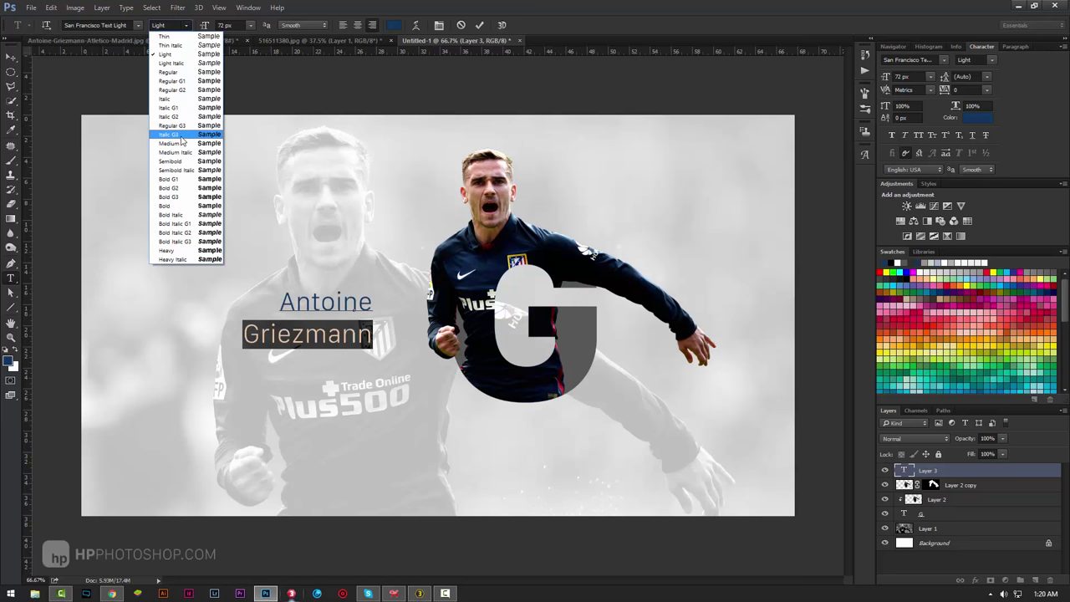
click(183, 139)
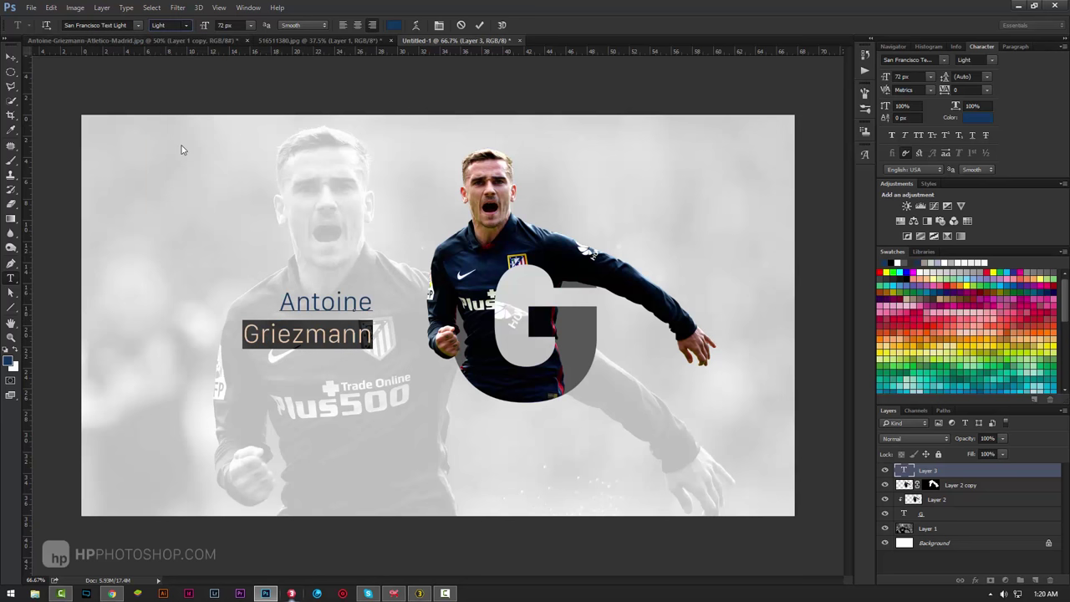
click(185, 26)
click(186, 208)
click(301, 335)
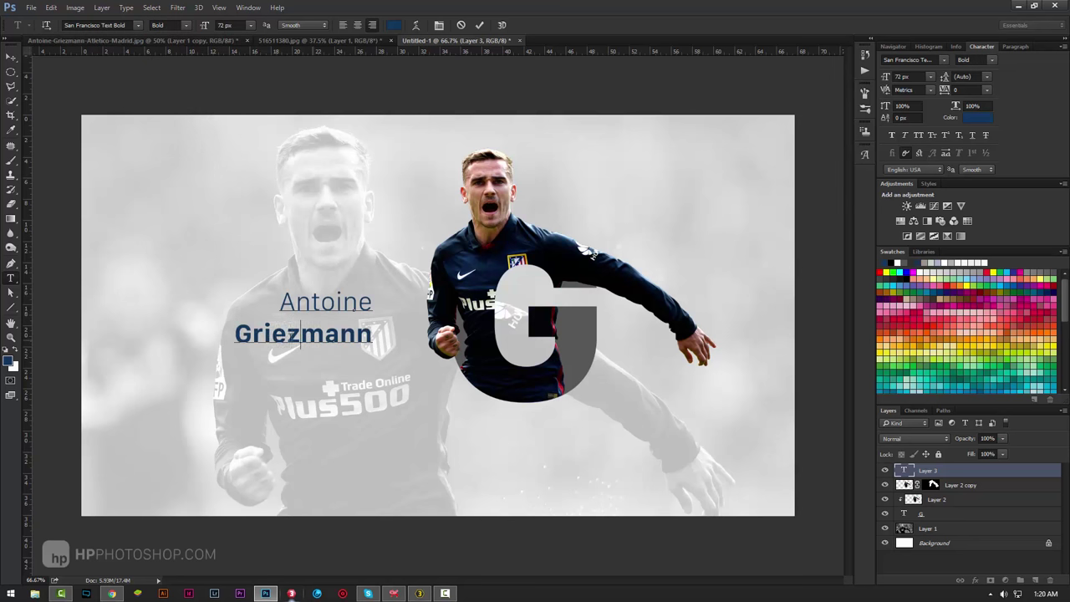
double_click(288, 334)
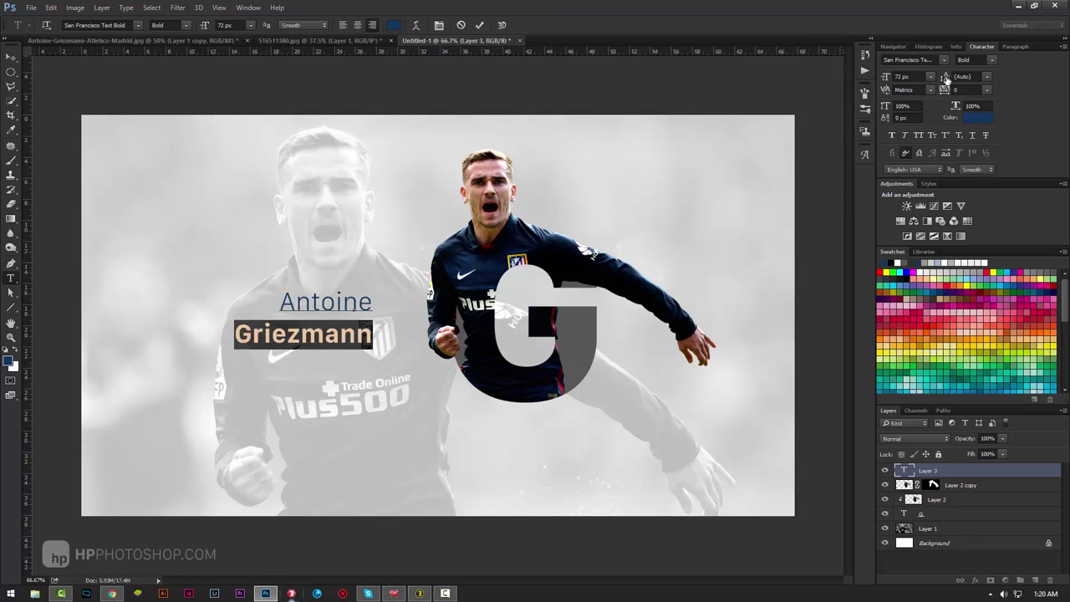
mouse_move(947, 78)
mouse_down()
mouse_move(988, 81)
mouse_move(978, 86)
mouse_up()
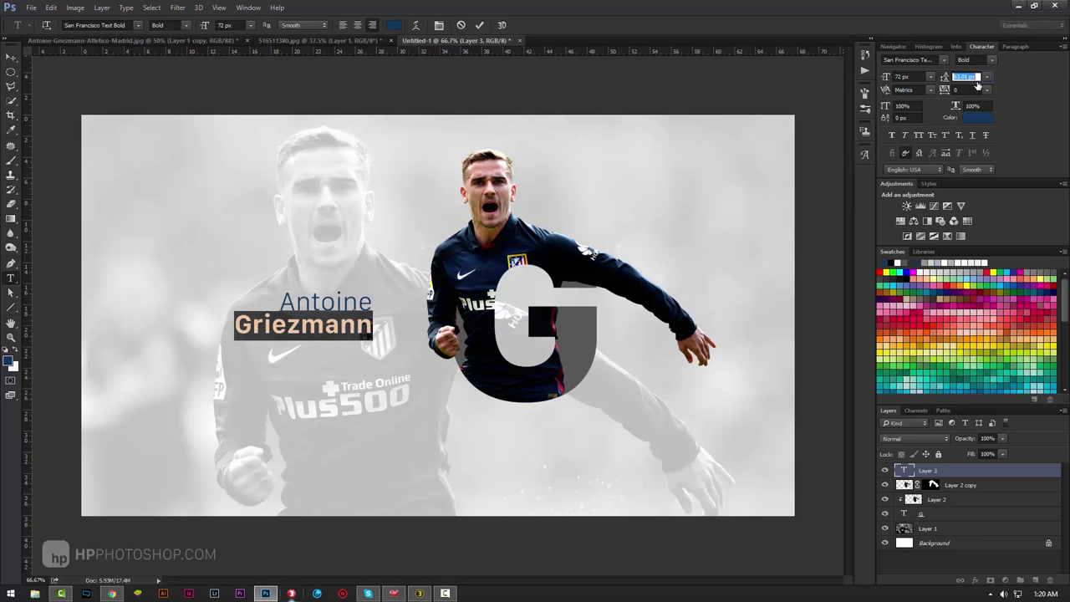
click(340, 327)
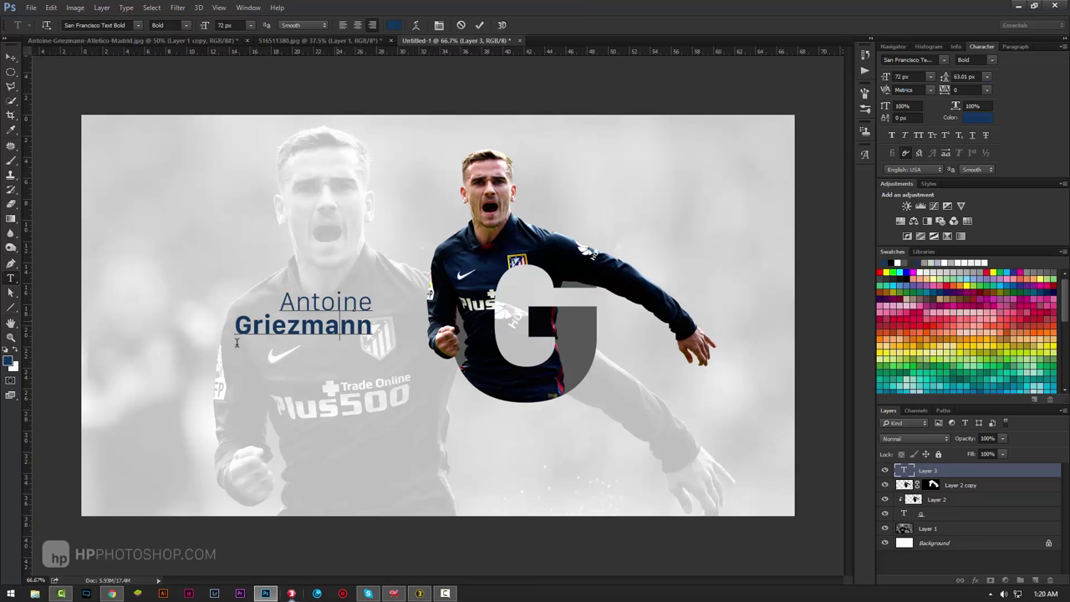
click(11, 56)
Step: Move the name block to the lower right of the G and left-align both lines
mouse_move(370, 334)
mouse_down()
mouse_move(661, 416)
mouse_move(427, 403)
mouse_up()
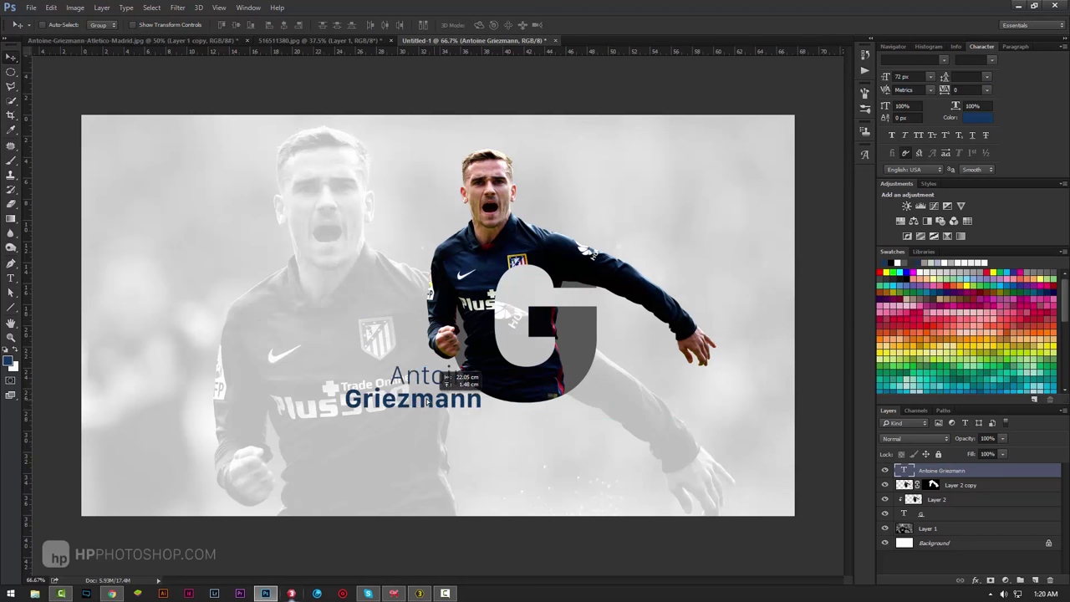
drag(427, 403, 518, 345)
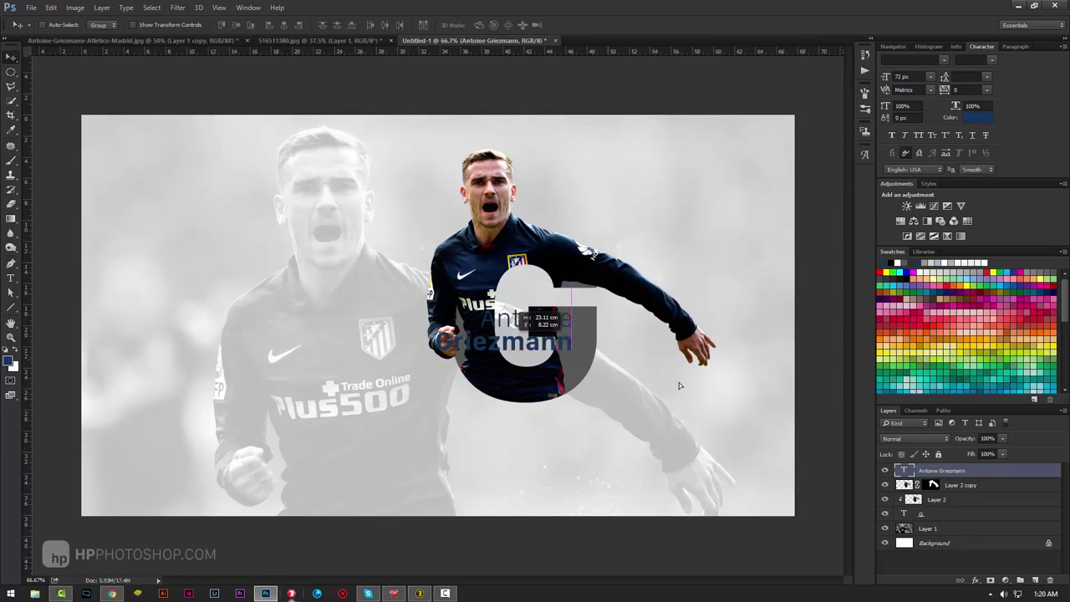
drag(679, 386, 705, 422)
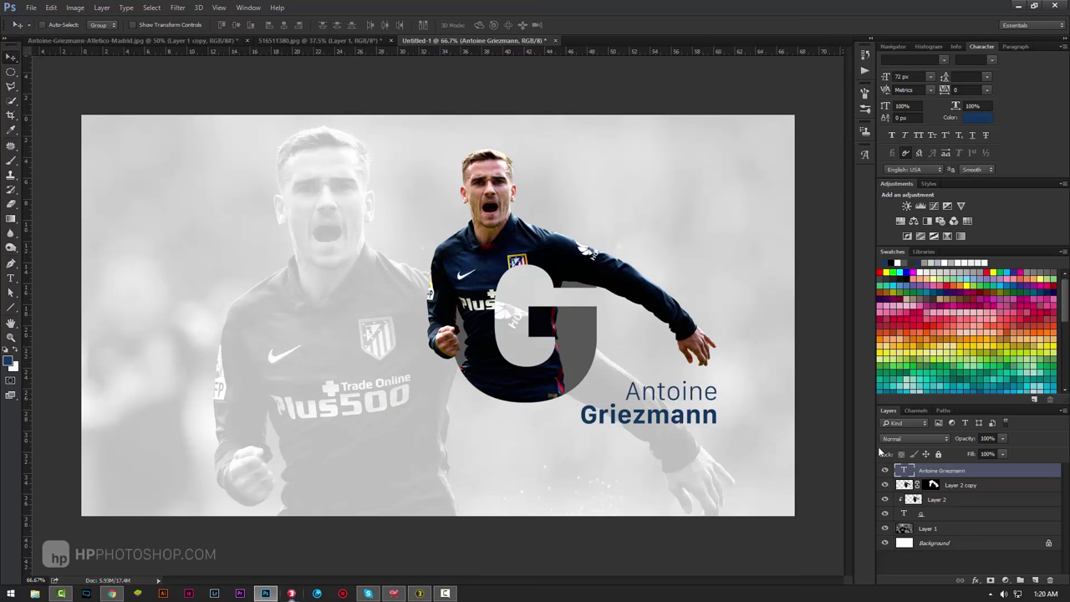
click(10, 279)
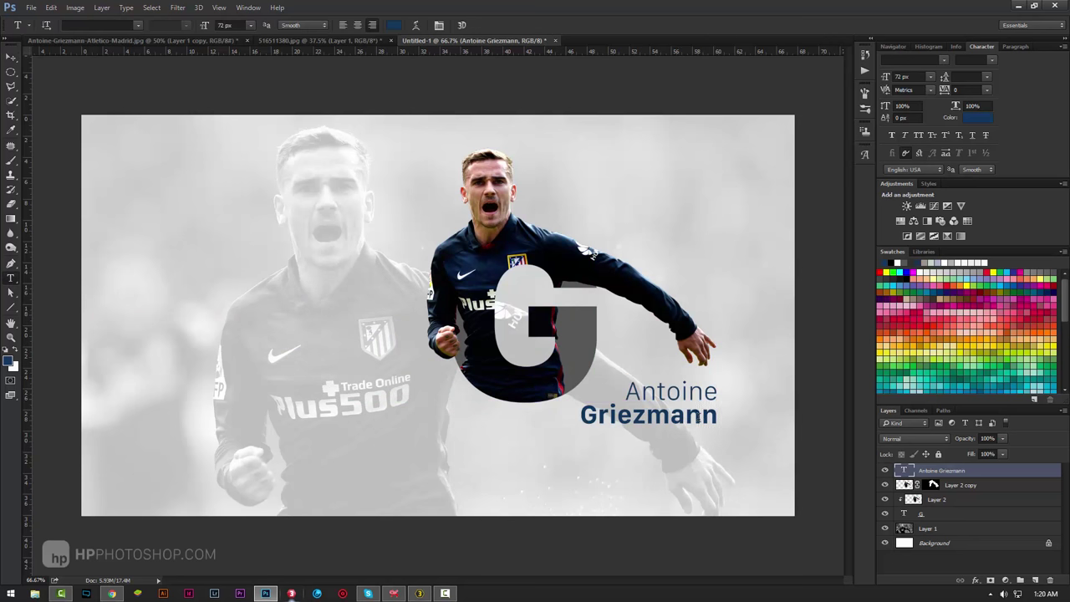
click(709, 415)
drag(709, 415, 623, 392)
click(372, 25)
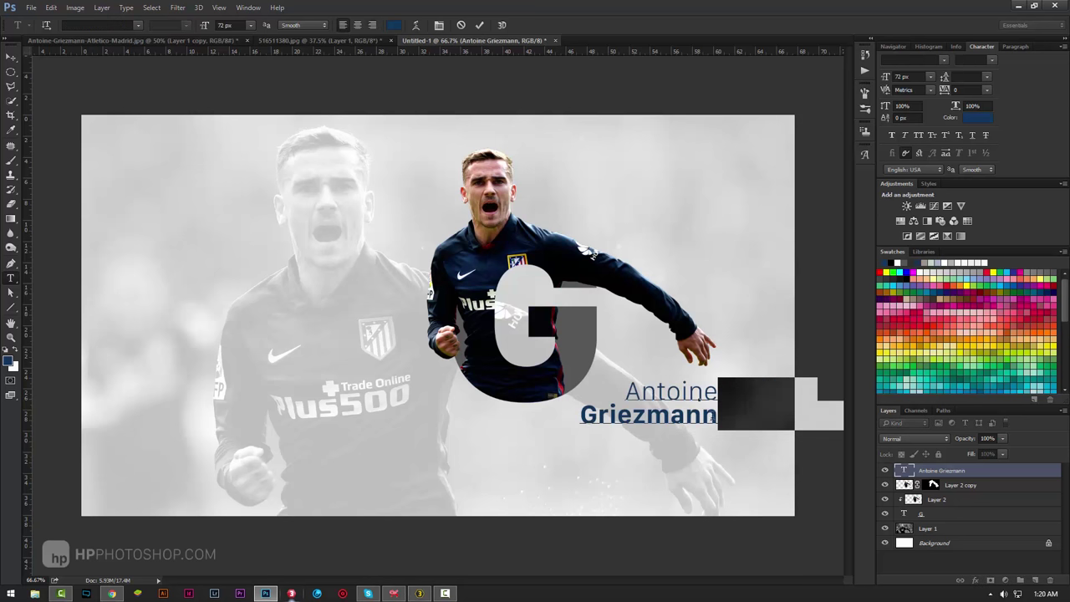
Step: Position the name just right of the G and check the whole poster
drag(760, 351, 645, 347)
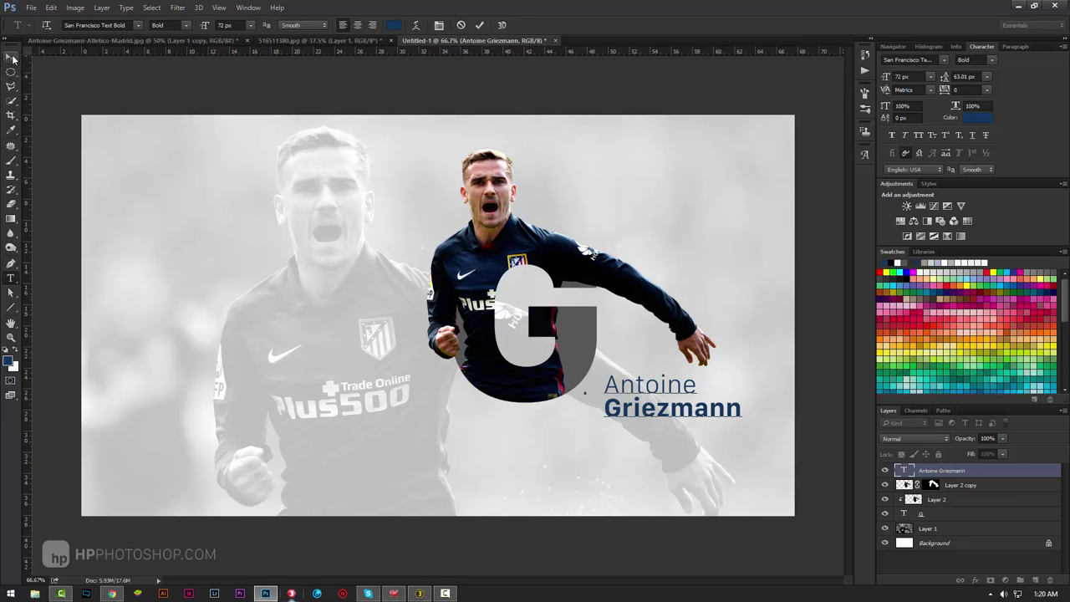
key(z)
key(ctrl+minus)
key(ctrl+minus)
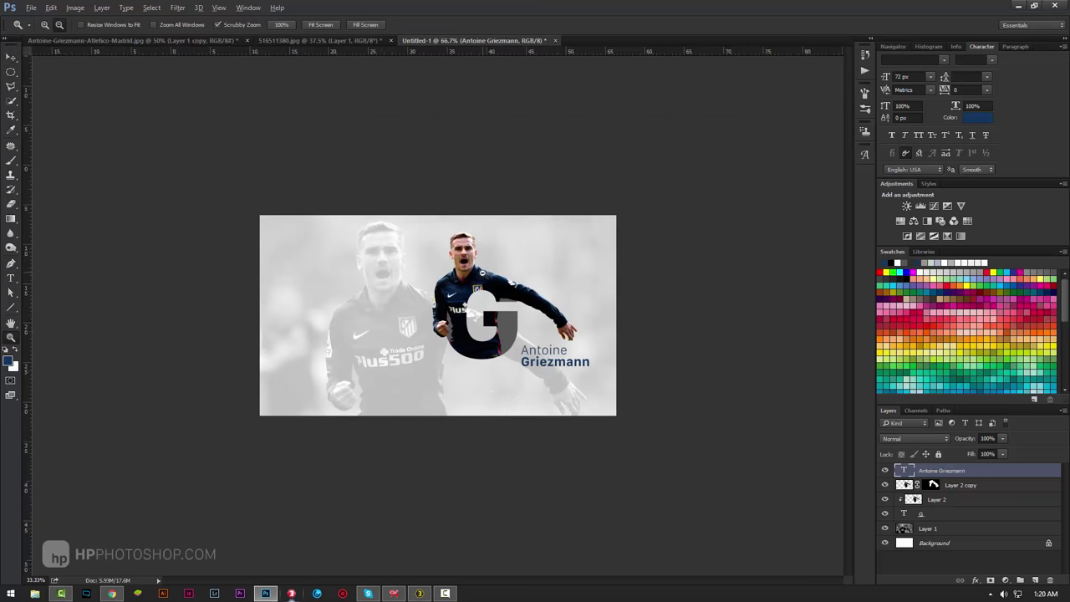
key(ctrl+plus)
key(ctrl+plus)
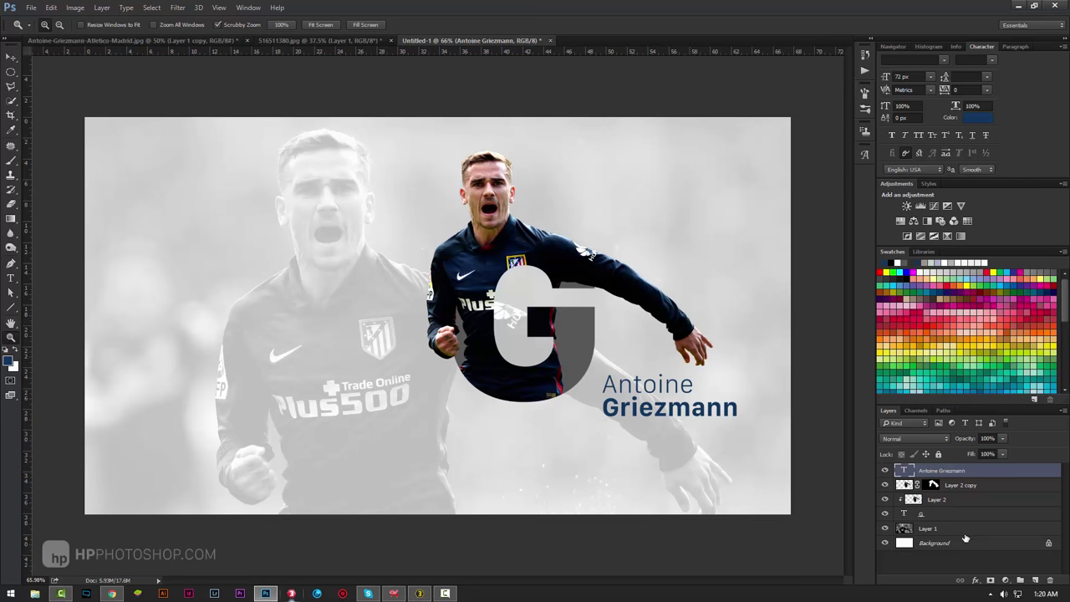
click(31, 7)
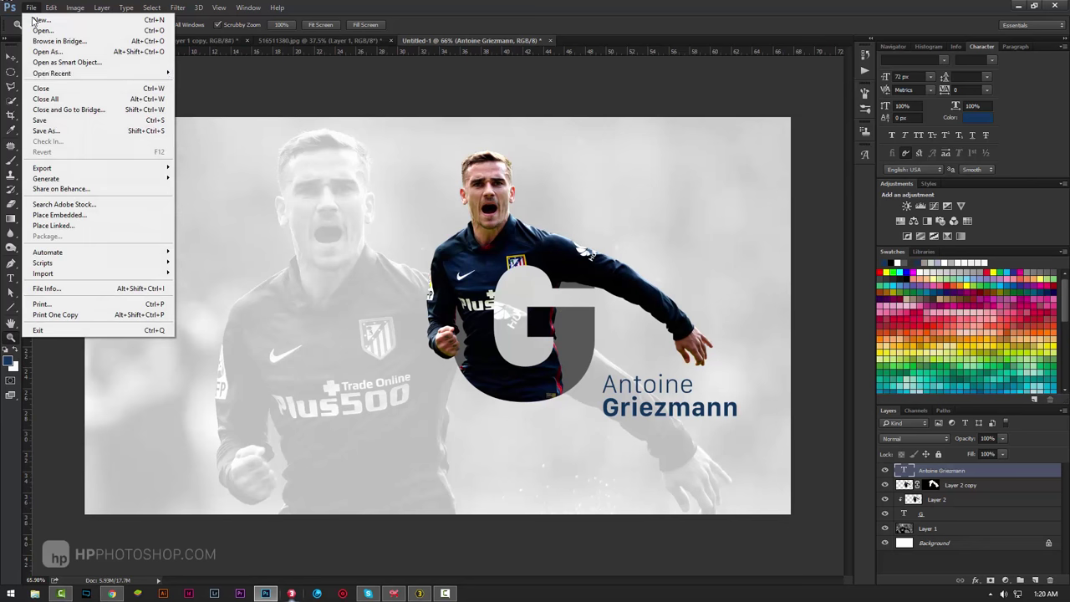
click(66, 216)
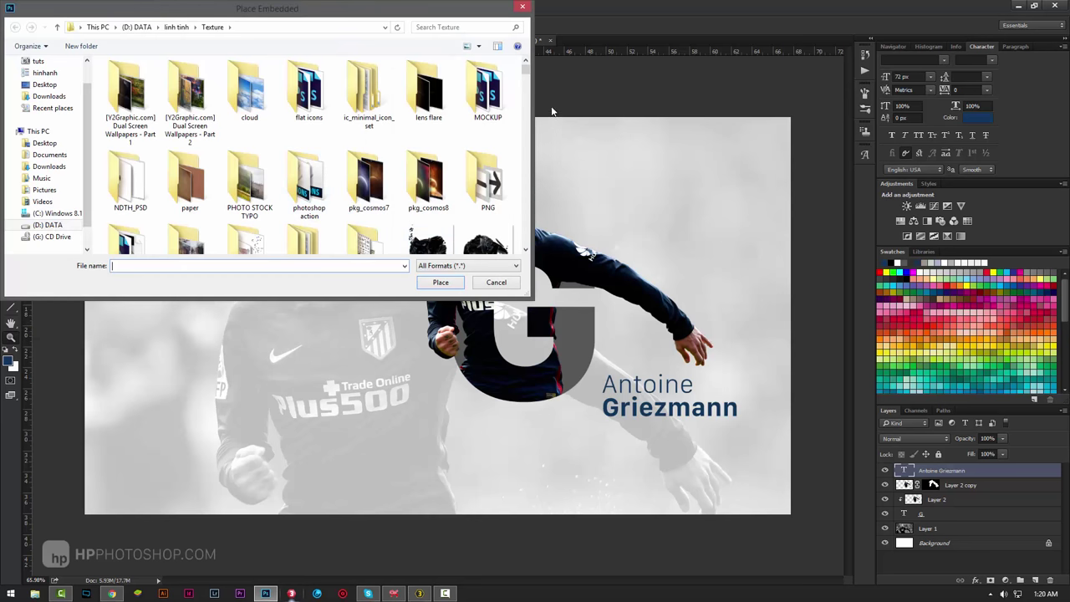
mouse_move(527, 72)
mouse_down()
mouse_move(529, 195)
mouse_move(530, 107)
mouse_up()
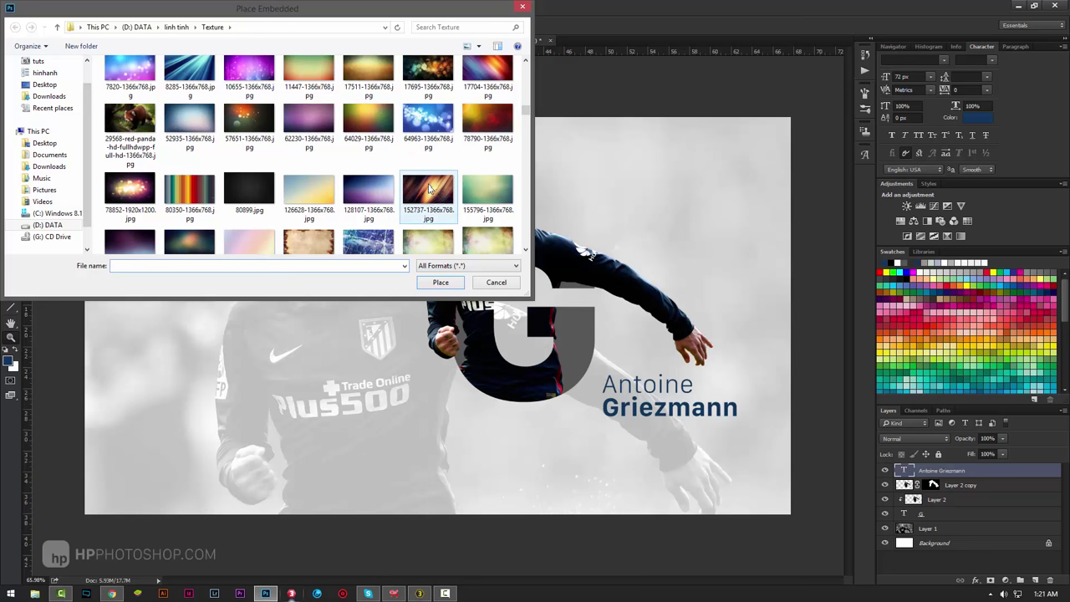
click(430, 191)
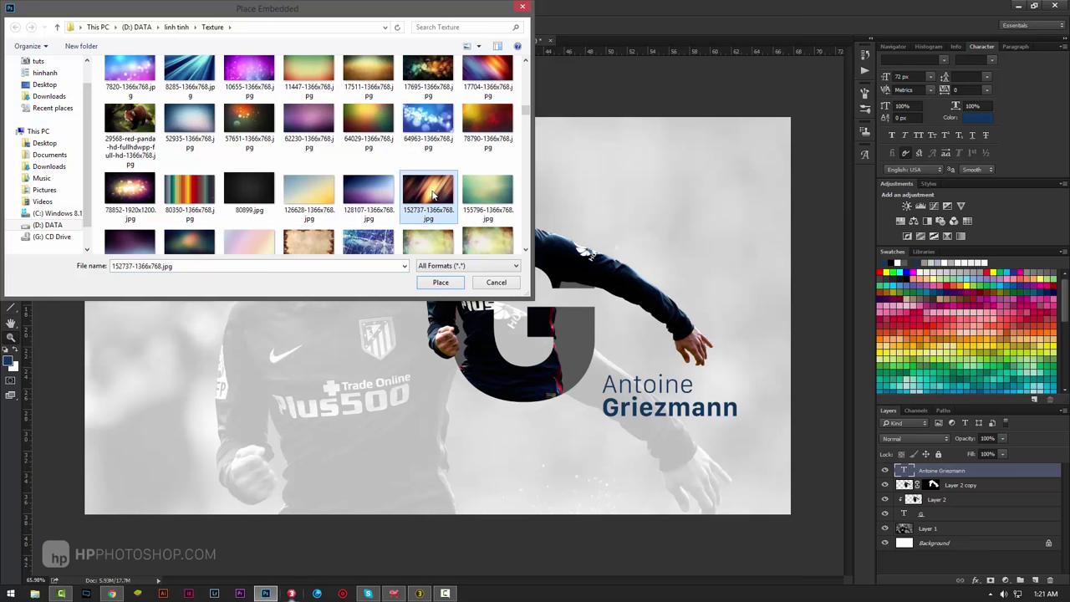
click(440, 283)
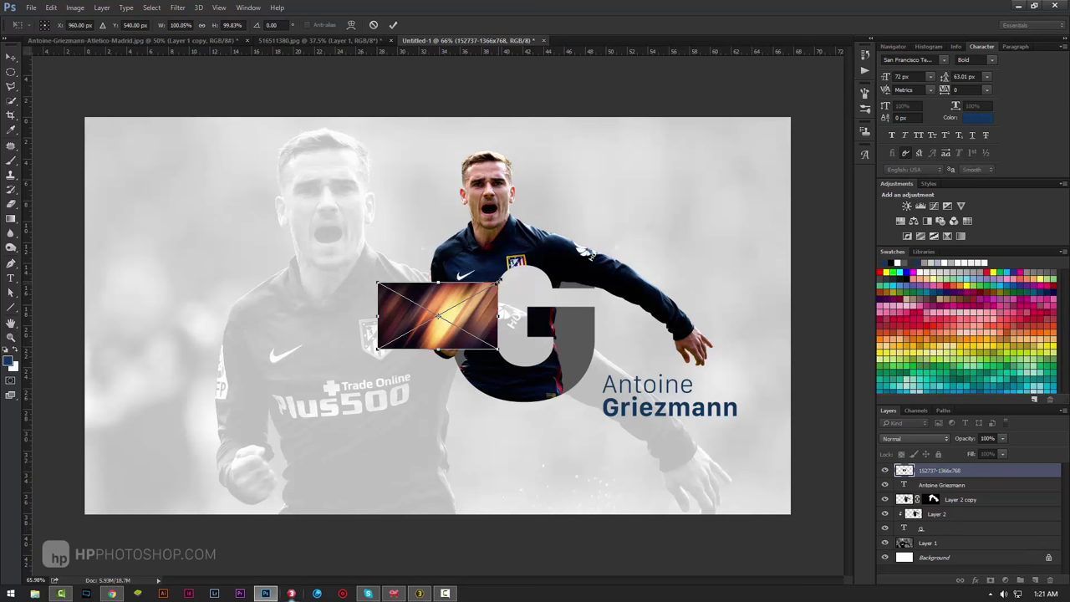
drag(507, 276, 586, 248)
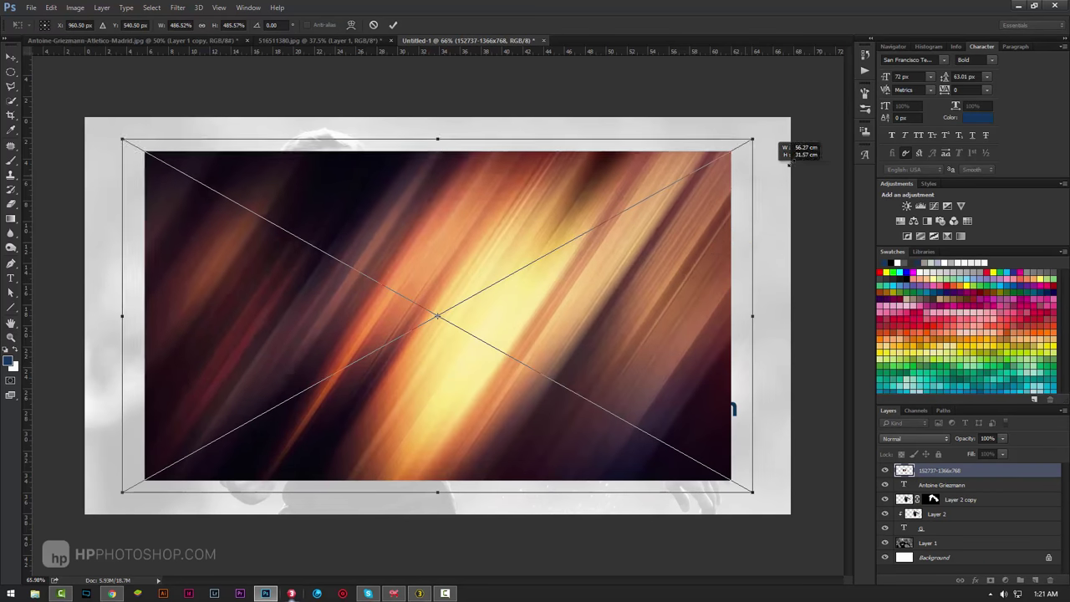
drag(735, 180, 805, 109)
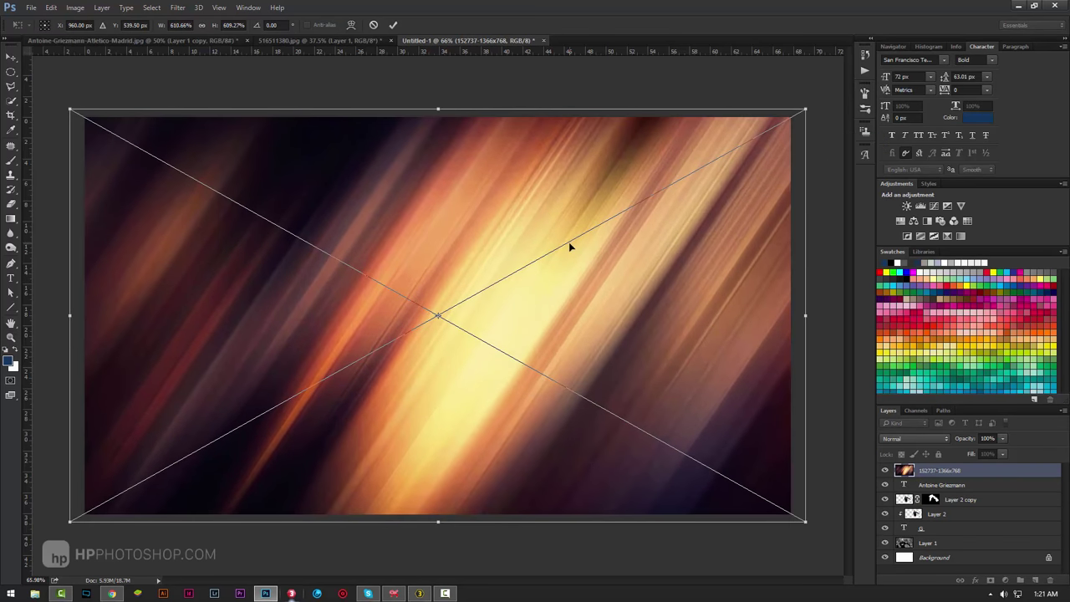
key(Return)
key(z)
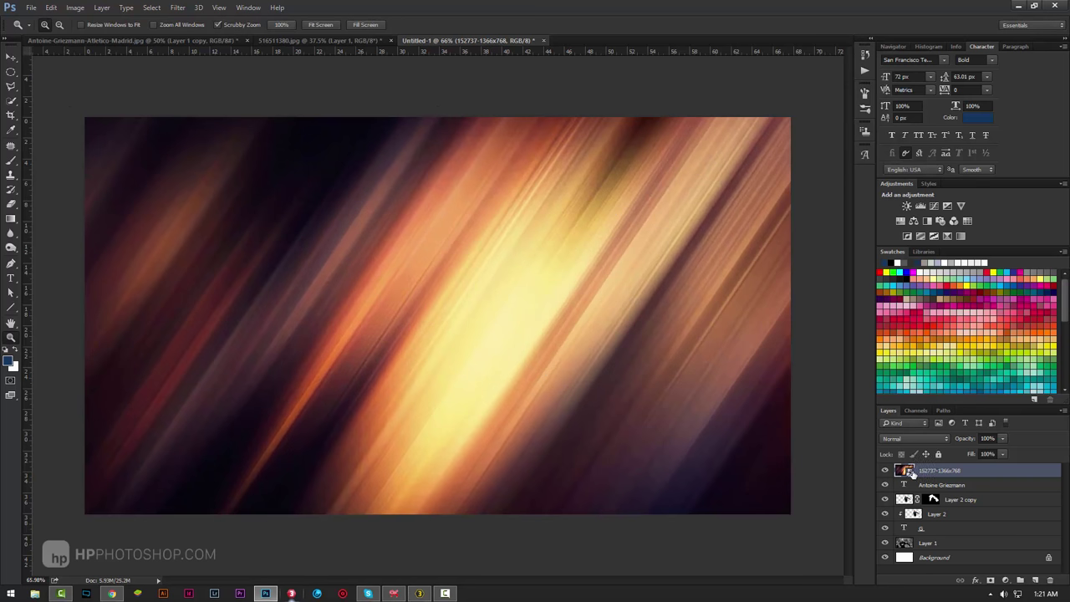
Step: Rasterize the streak texture layer and desaturate it to grayscale
click(74, 8)
mouse_move(91, 36)
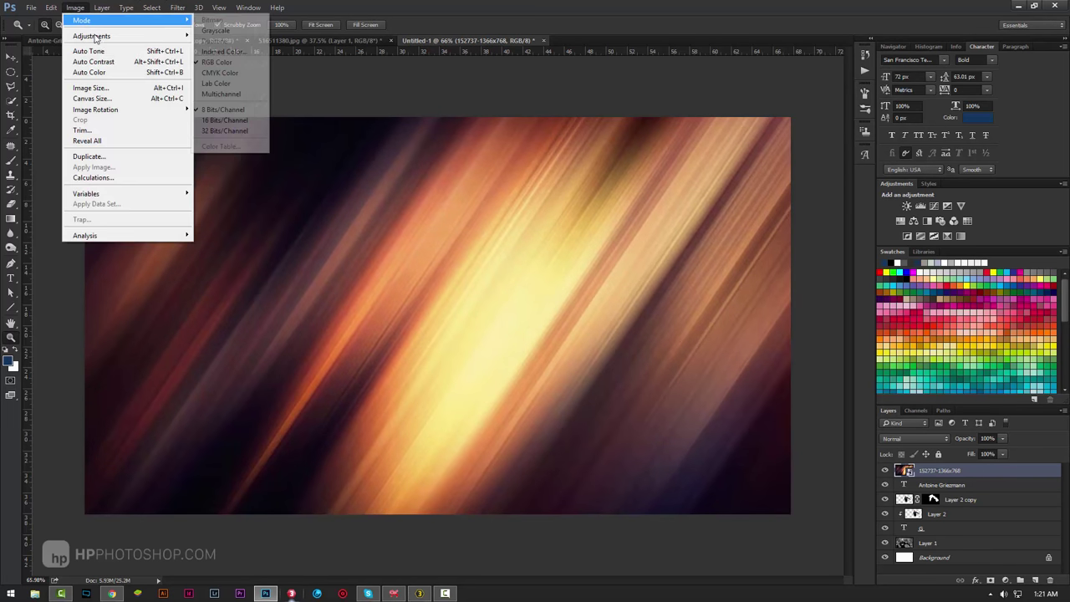
click(920, 475)
right_click(931, 473)
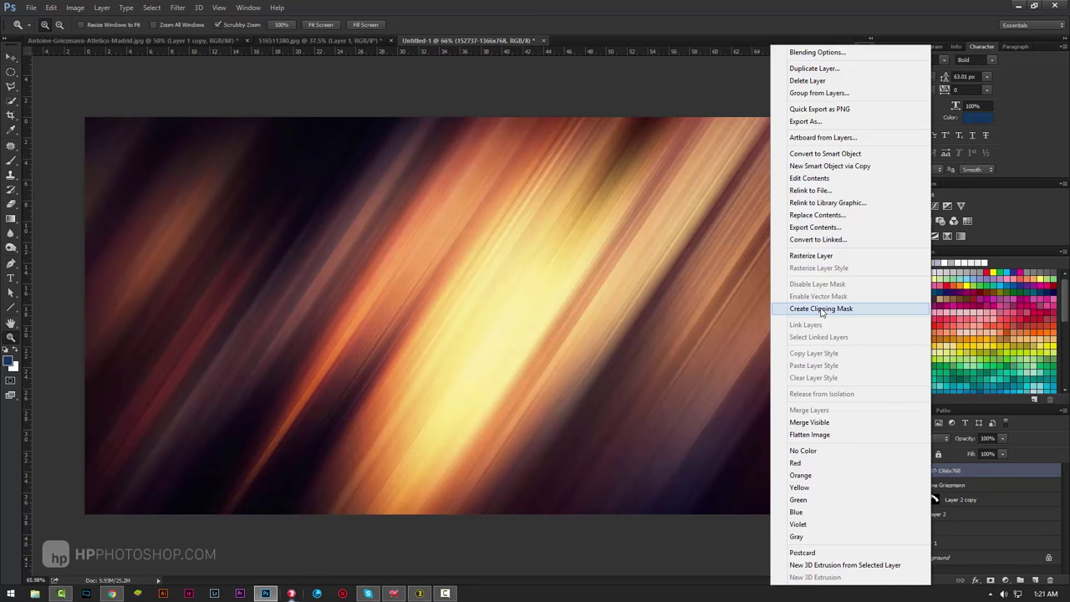
click(811, 255)
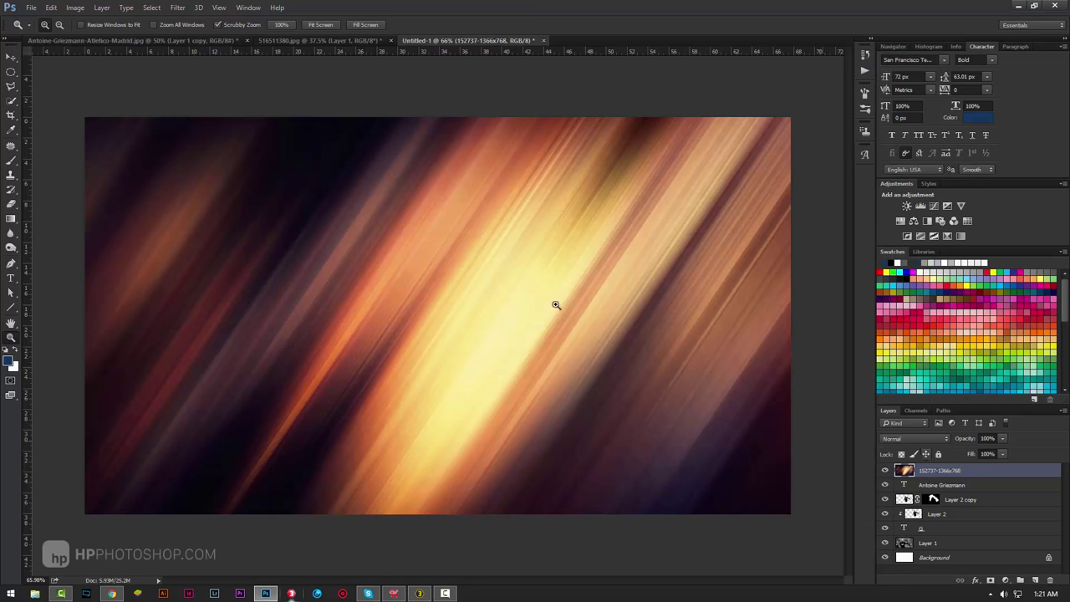
click(75, 7)
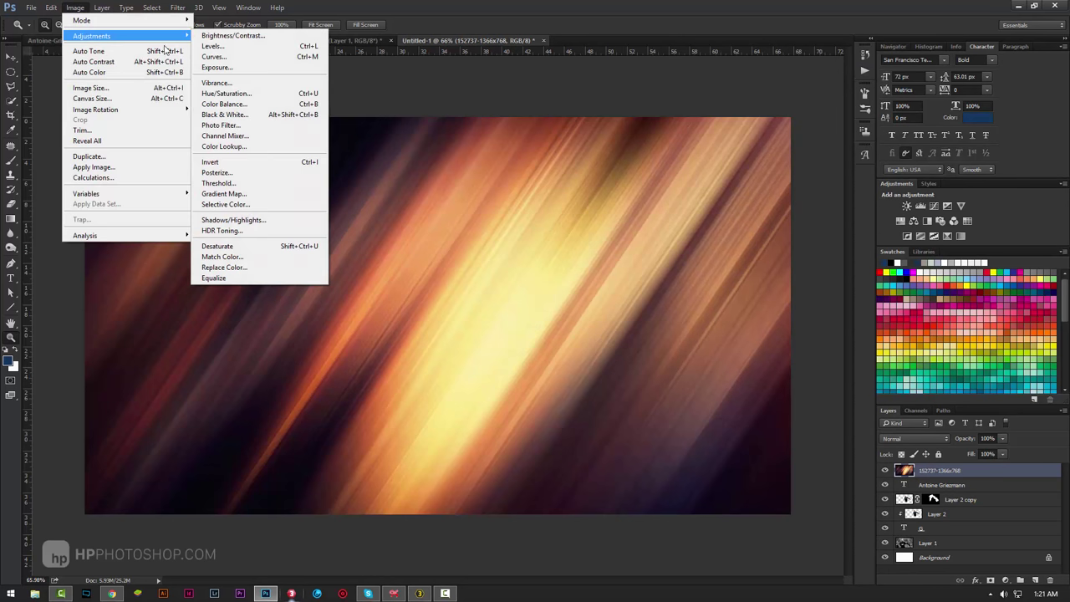
mouse_move(92, 36)
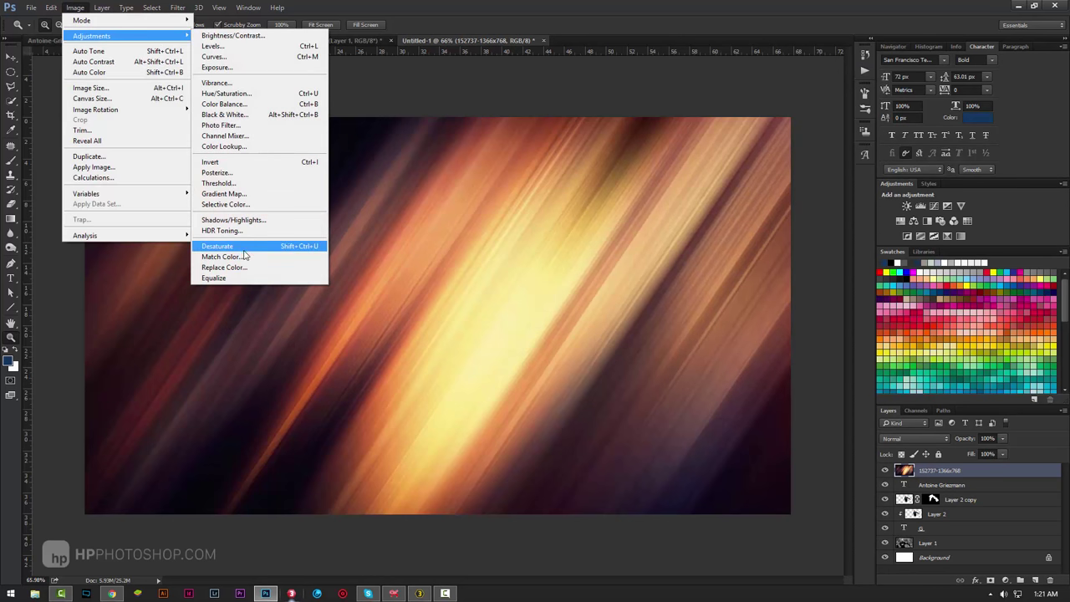
click(242, 246)
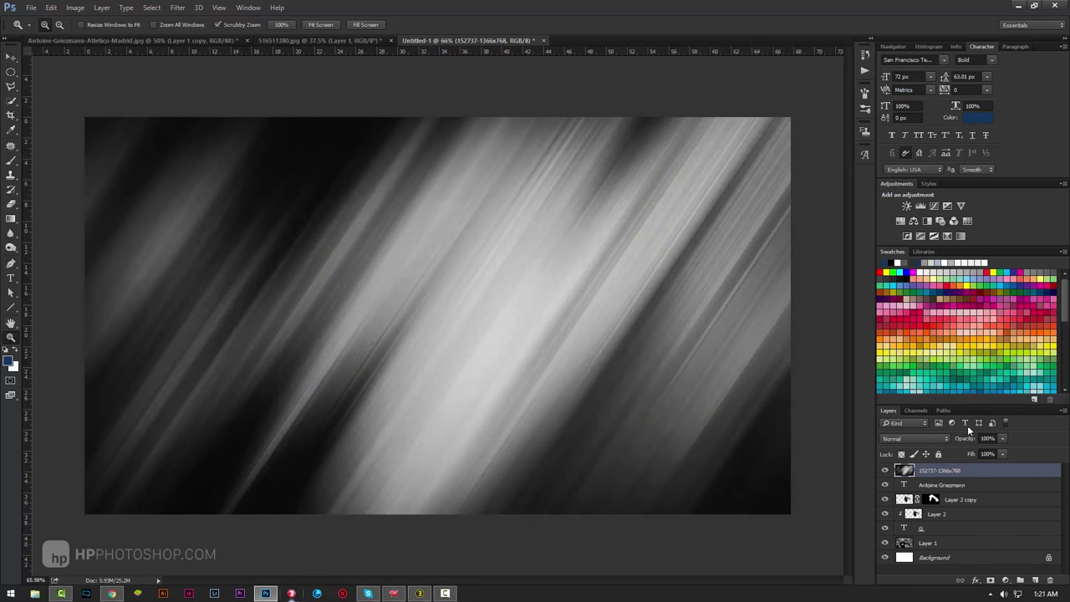
Step: Set the texture layer's blend mode to Screen
click(927, 440)
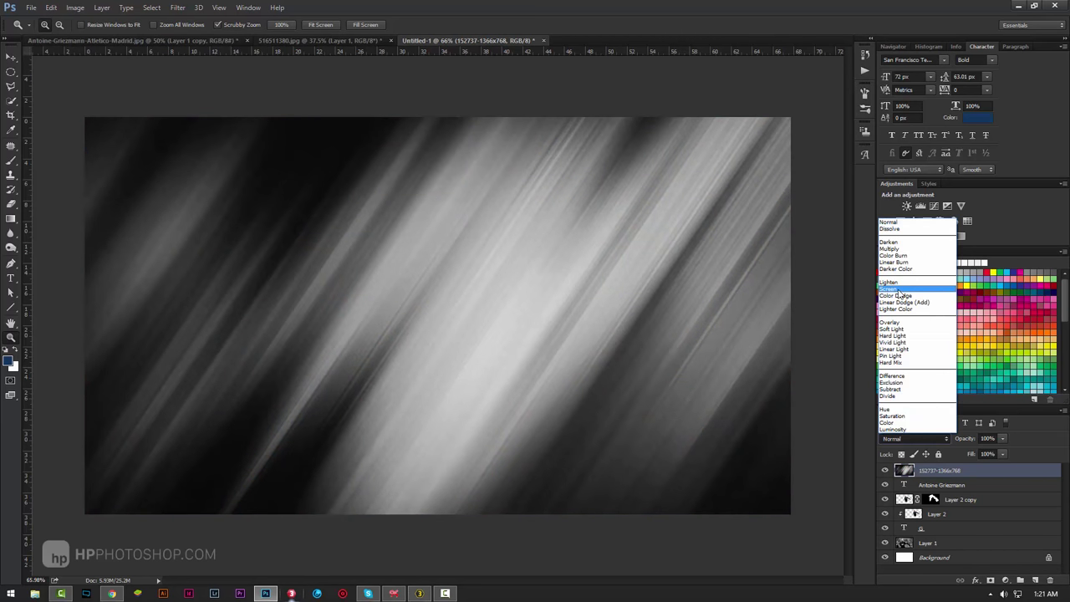
click(919, 437)
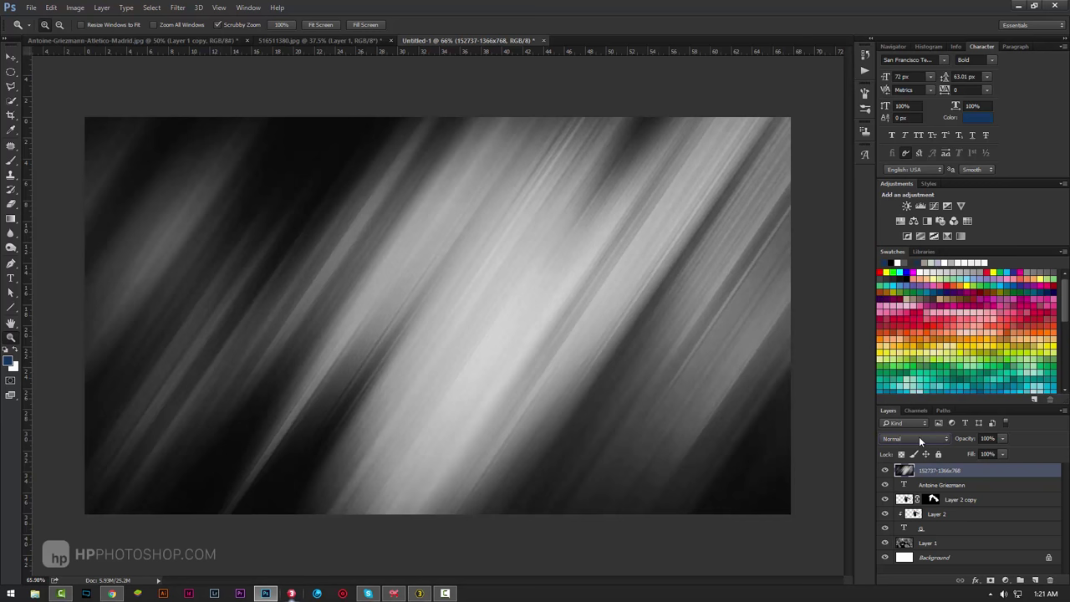
click(919, 437)
click(909, 289)
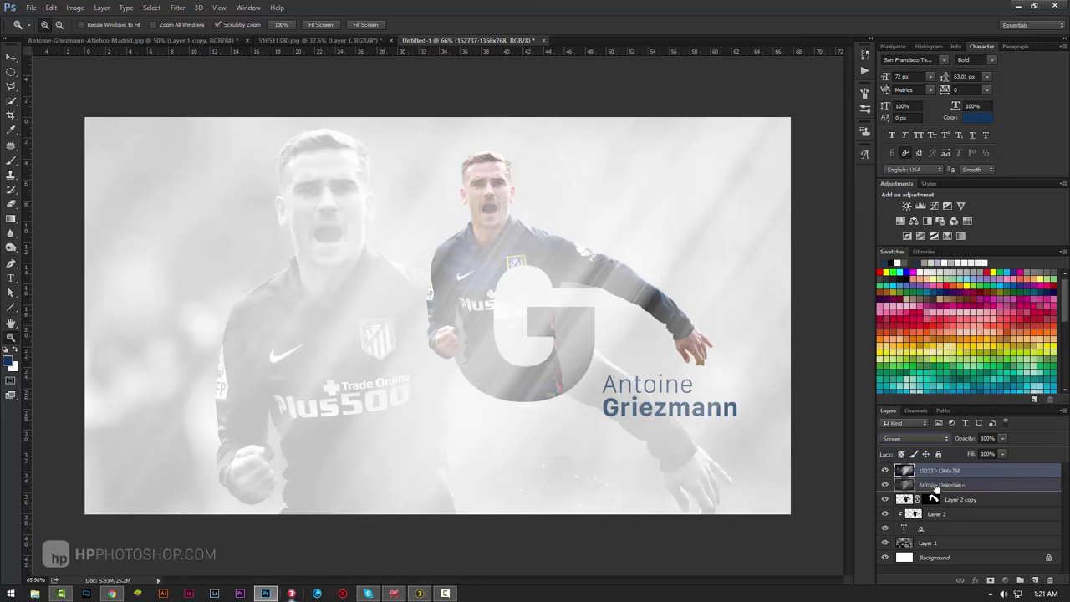
Step: Move the texture layer just above Layer 1, beneath the player and G layers
drag(939, 471, 935, 530)
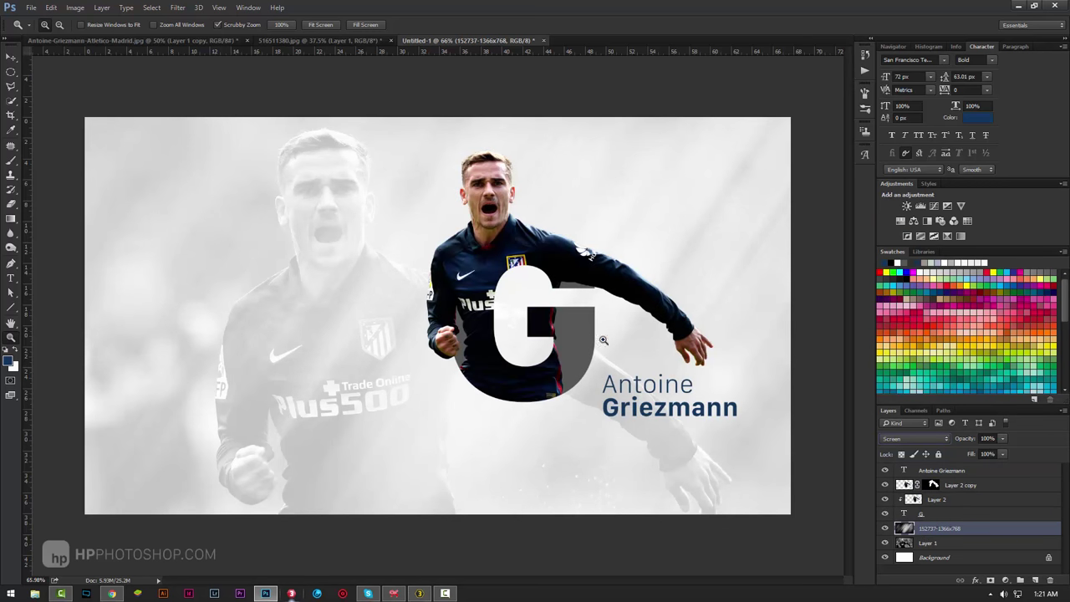
drag(433, 333, 424, 353)
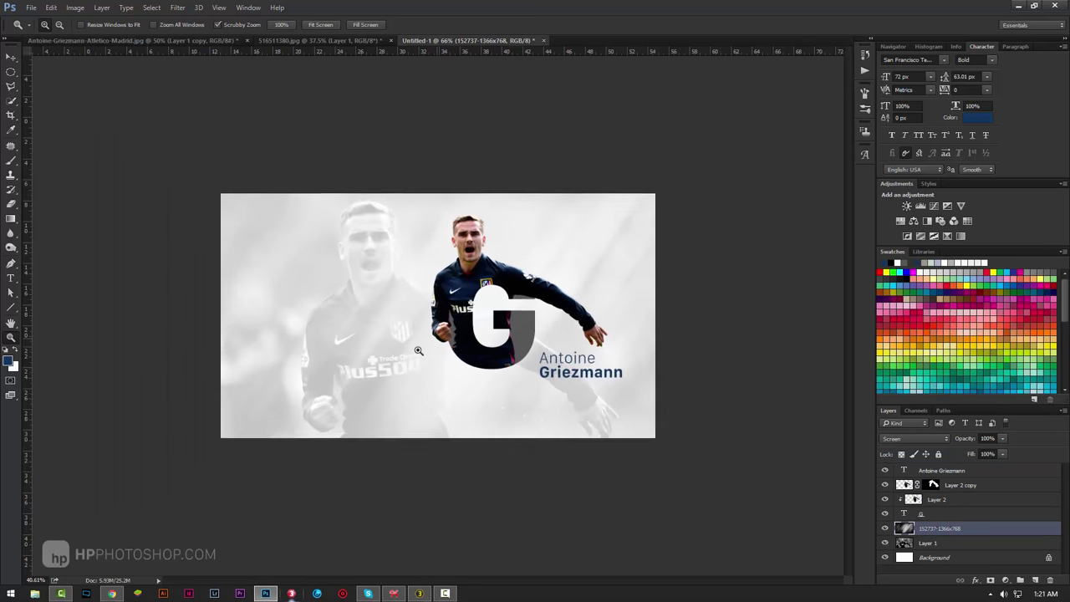
click(975, 514)
shift+click(980, 476)
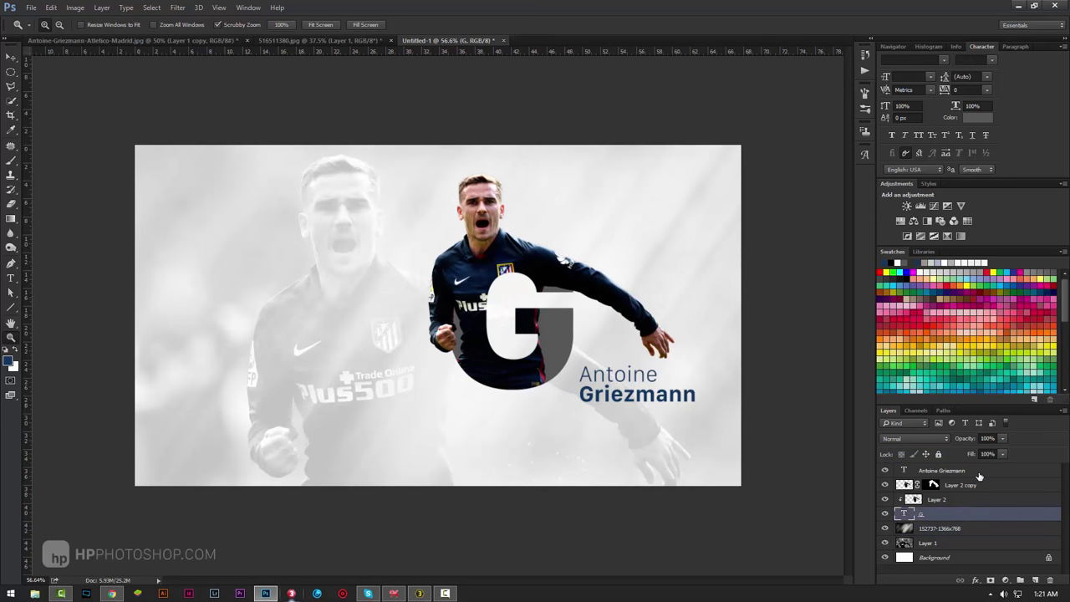
Step: Scale the G, both player layers and name text together to about 119.6%
click(955, 516)
shift+click(987, 473)
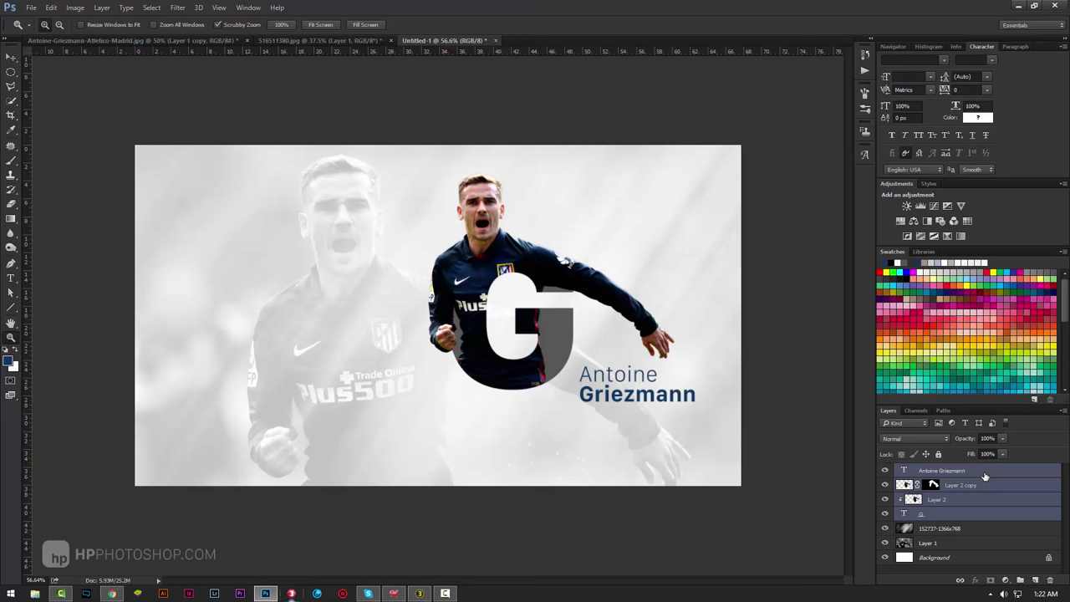
key(ctrl+t)
drag(429, 402, 376, 445)
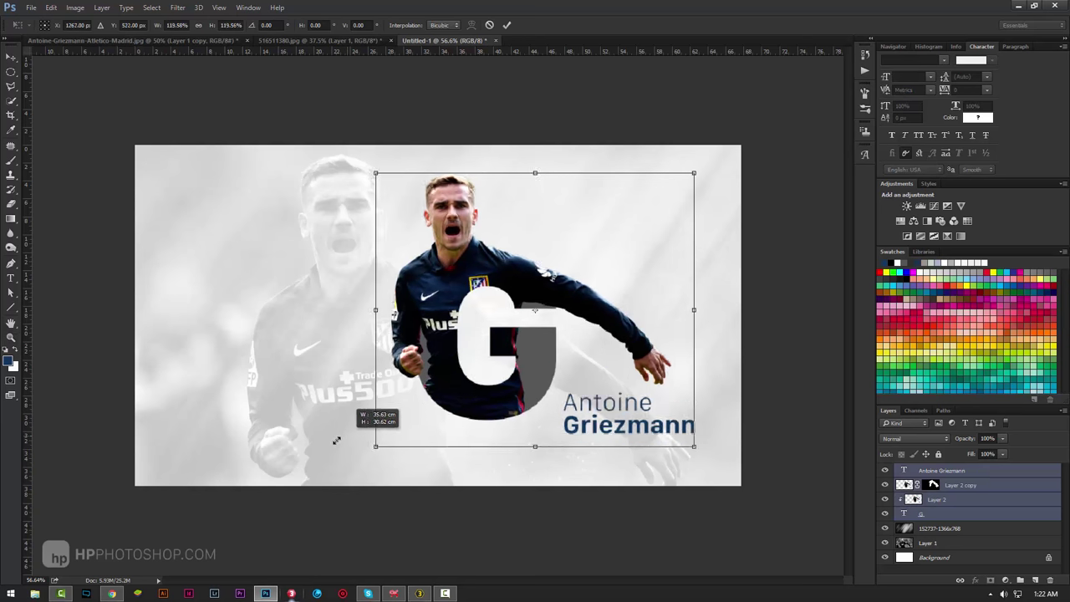
key(z)
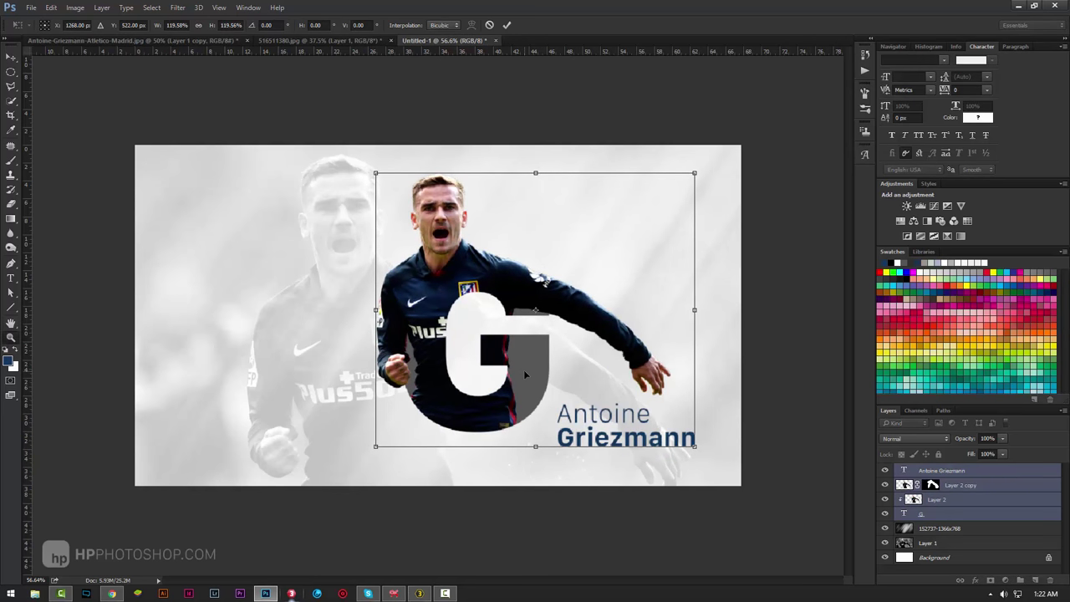
key(Return)
drag(458, 306, 322, 307)
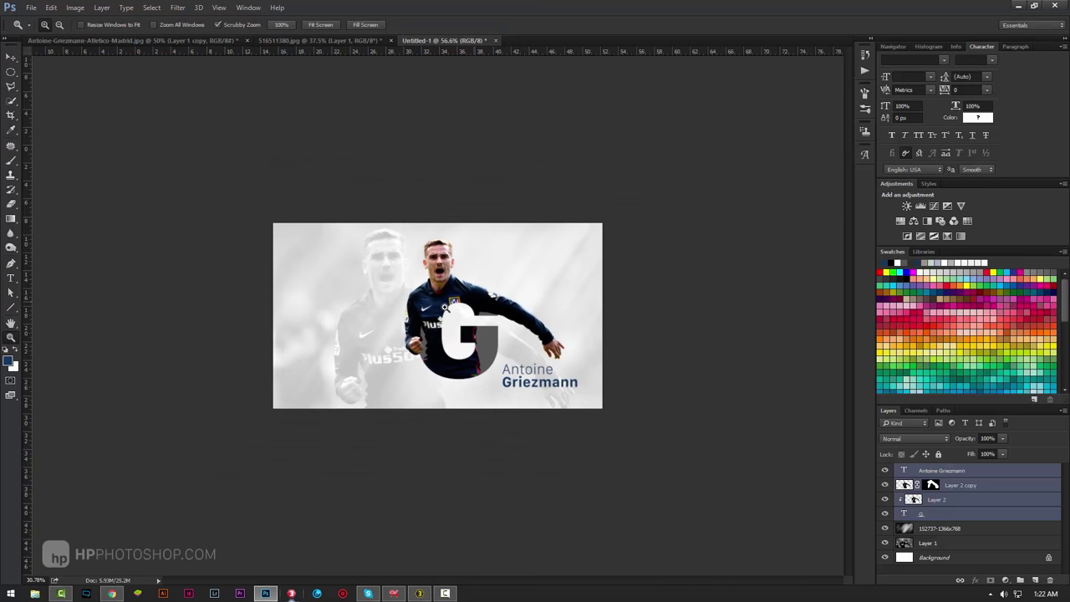